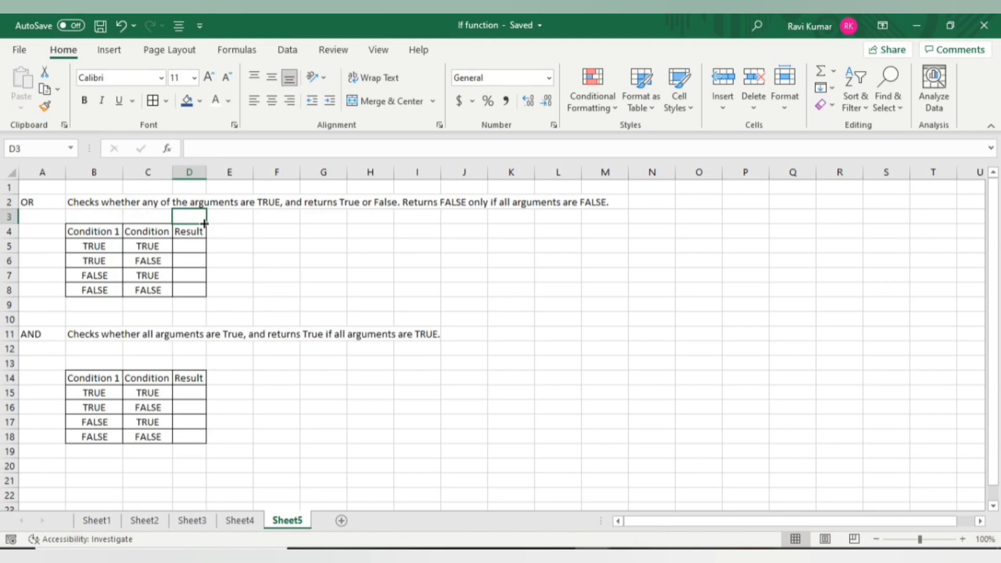
- Enter TRUE in cells D5 and D6 of the OR table's Result column and Flash Fill the remaining two results
{"action": "left_click", "coordinate": [217, 345]}
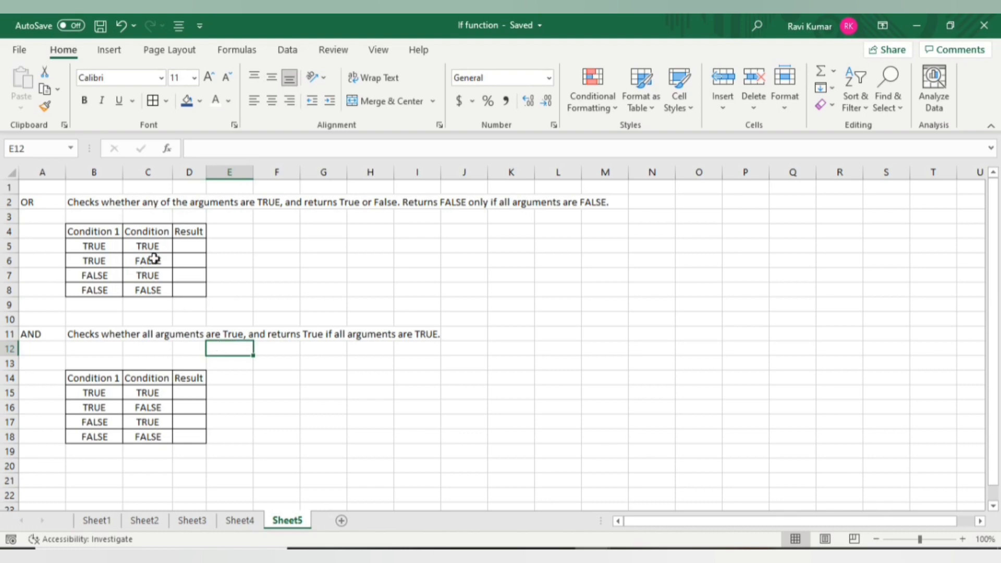
{"action": "left_click", "coordinate": [189, 246]}
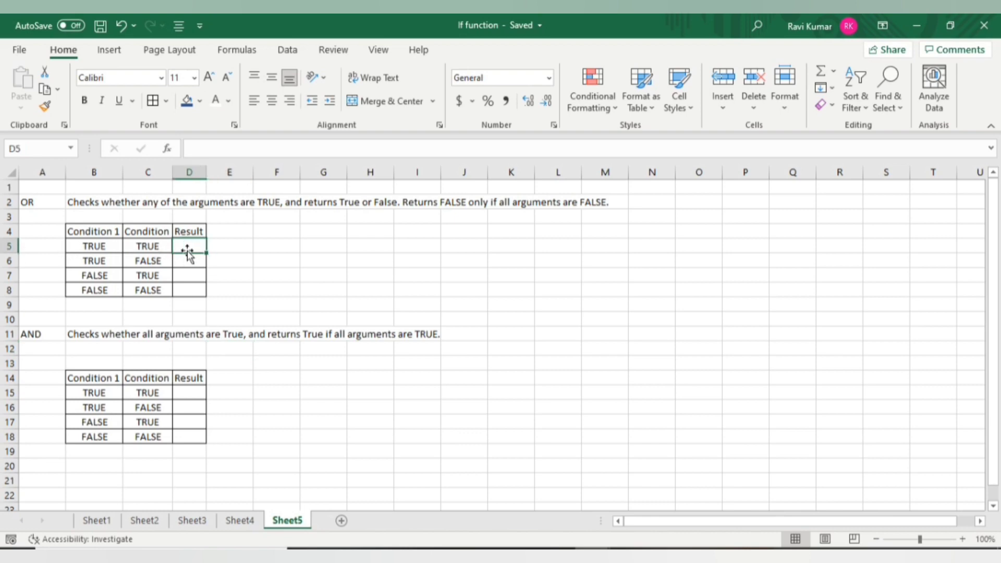
{"action": "type", "text": "TRUE"}
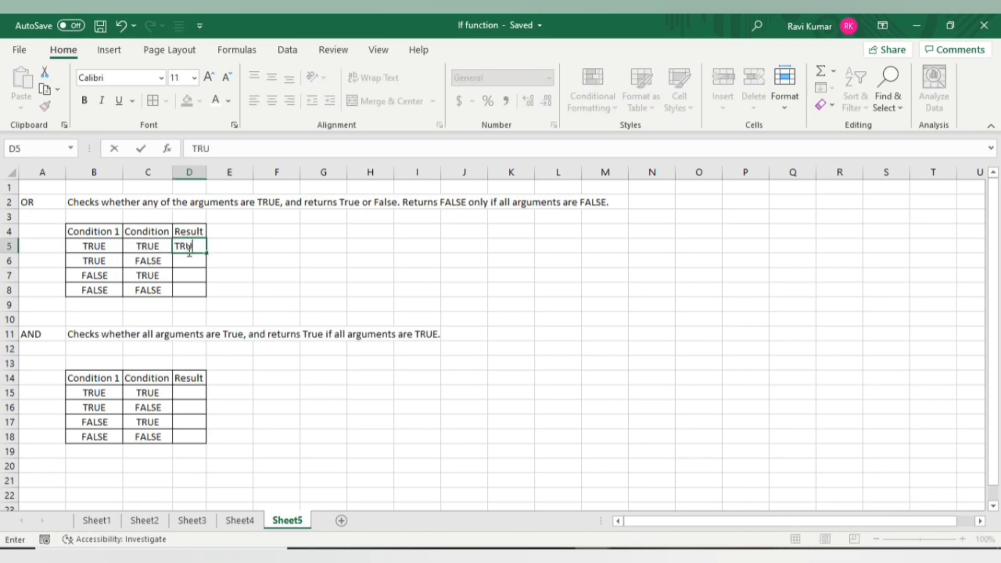
{"action": "key", "text": "Return"}
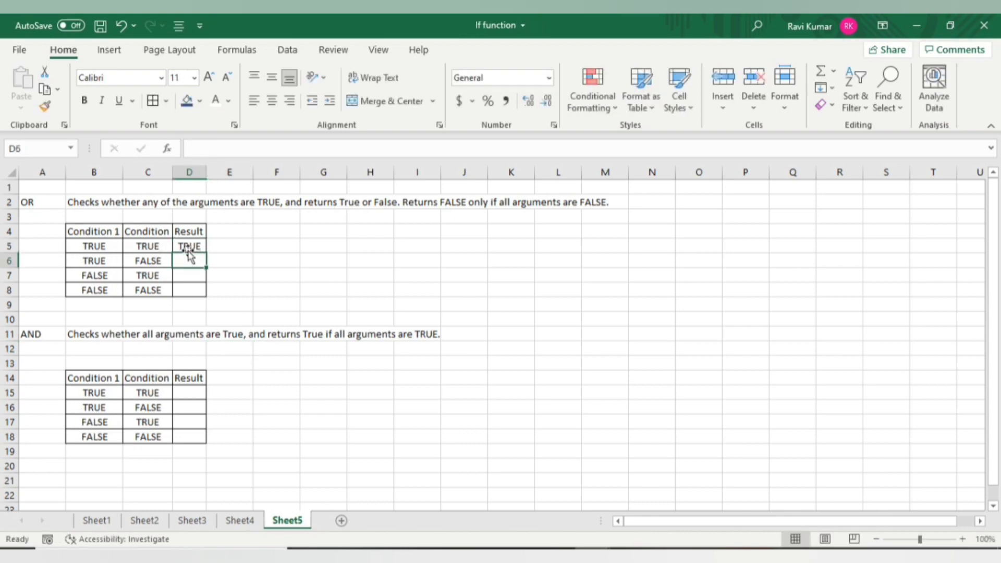
{"action": "type", "text": "TRUE"}
{"action": "key", "text": "Return"}
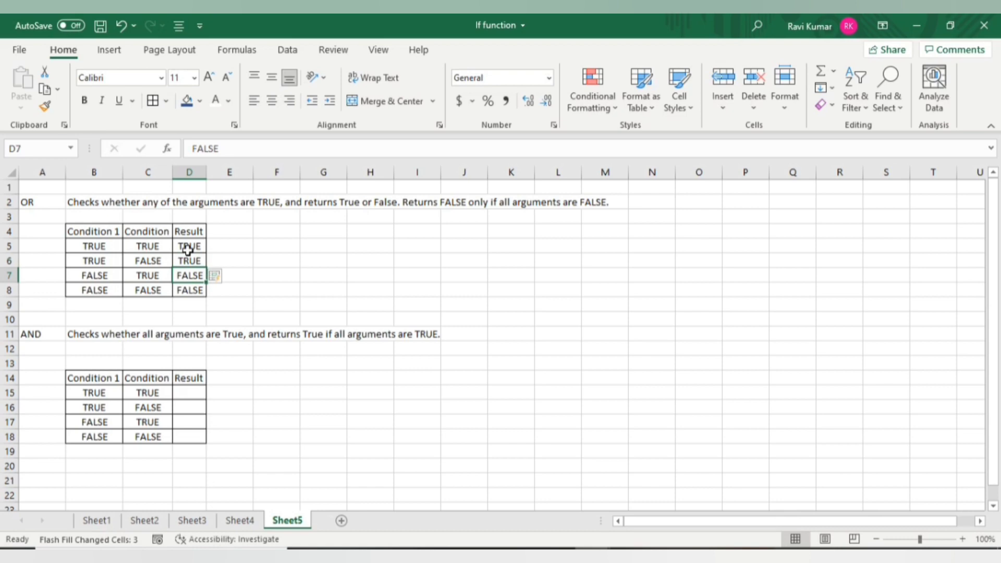
- Set the OR table's result in D7 to TRUE for the FALSE and TRUE condition pair
{"action": "type", "text": "TRU"}
{"action": "key", "text": "Return"}
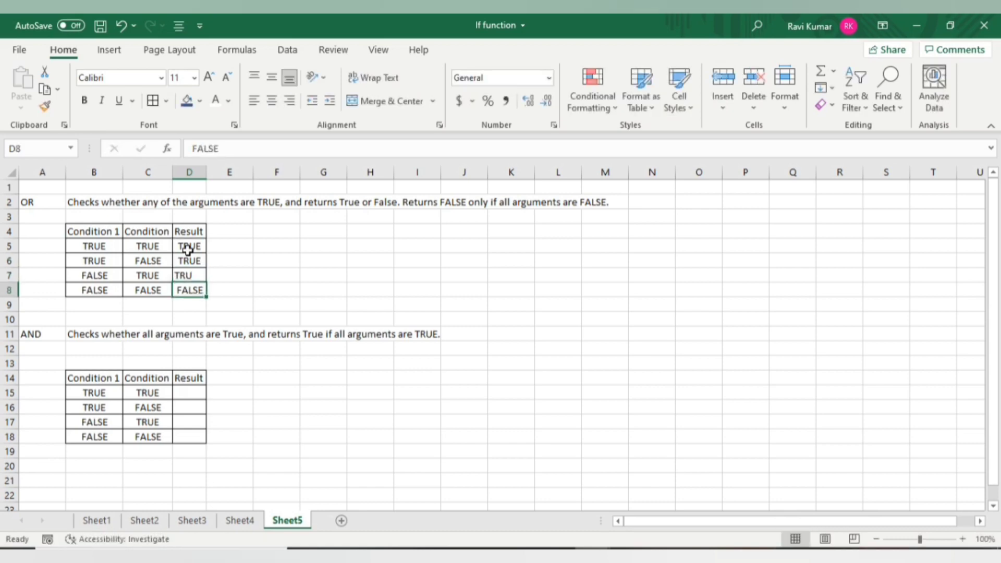
{"action": "key", "text": "Up"}
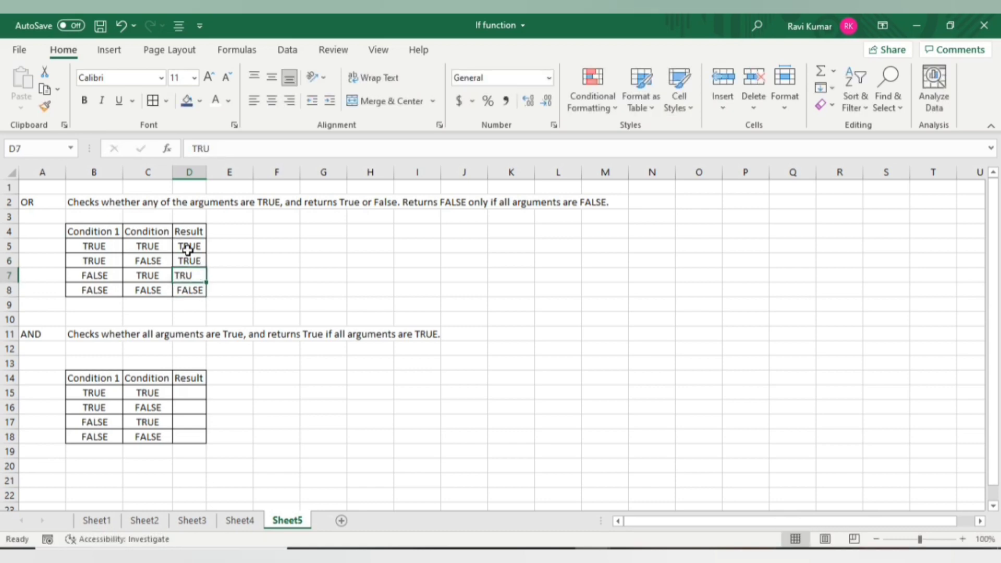
{"action": "type", "text": "TRUE"}
{"action": "key", "text": "Return"}
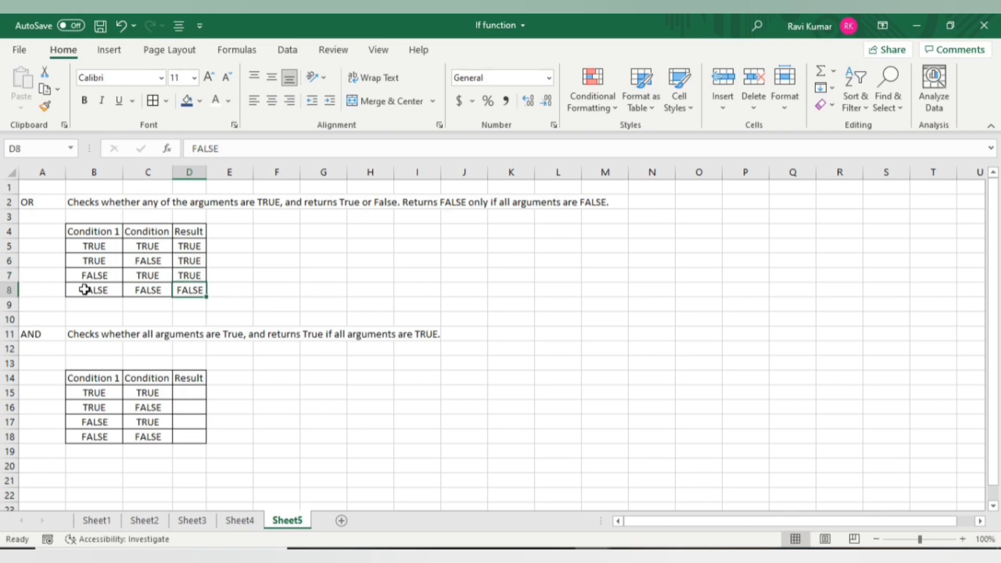
{"action": "left_click", "coordinate": [192, 276]}
{"action": "left_click", "coordinate": [191, 290]}
- Enter TRUE as the AND table's result in D15, where both conditions are TRUE
{"action": "left_click", "coordinate": [184, 393]}
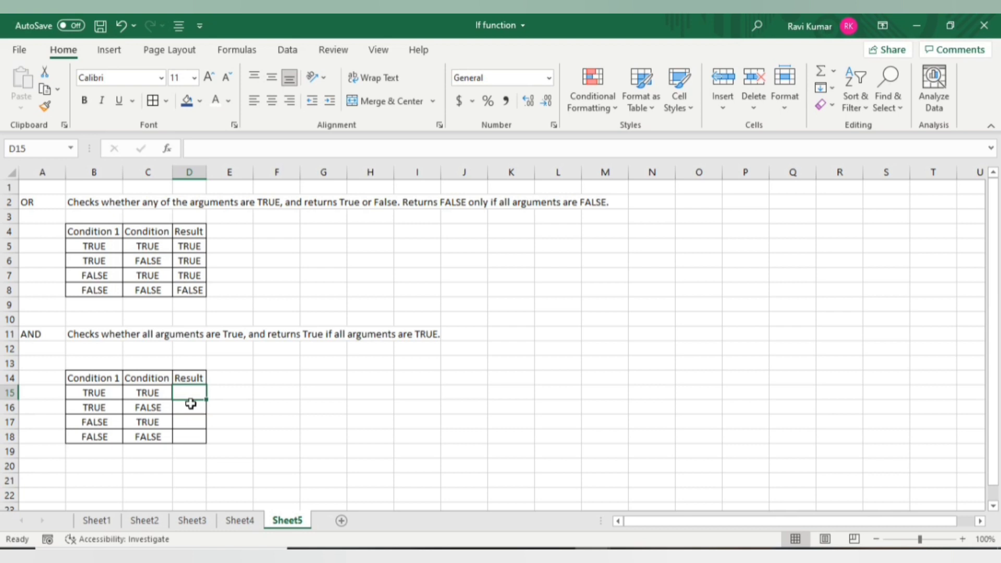
{"action": "key", "text": "Left"}
{"action": "key", "text": "Left"}
{"action": "key", "text": "Right"}
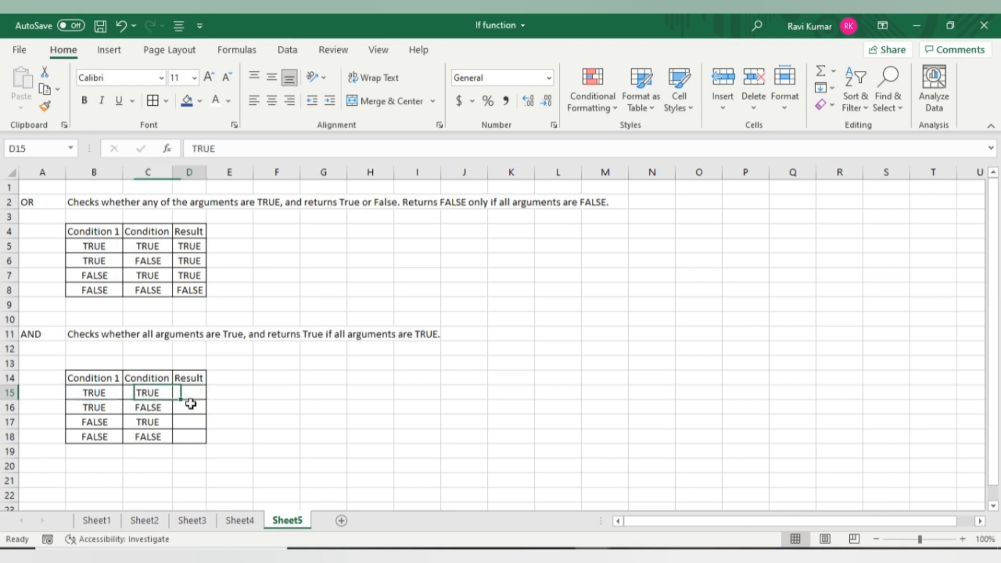
{"action": "key", "text": "Right"}
{"action": "type", "text": "TRUE"}
{"action": "key", "text": "Return"}
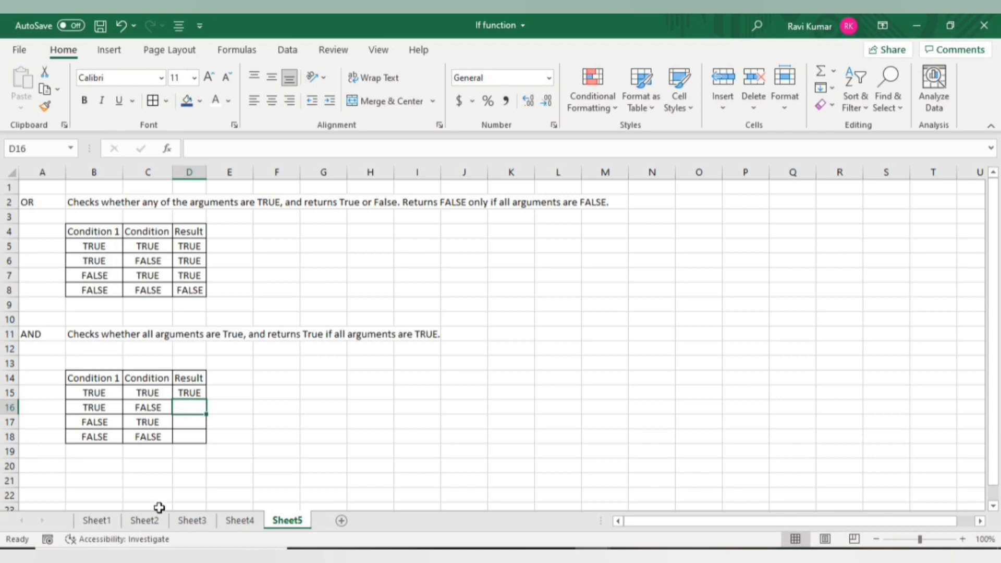
- Enter FALSE as the AND table's result in the remaining rows, D16 to D18
{"action": "type", "text": "FALSE"}
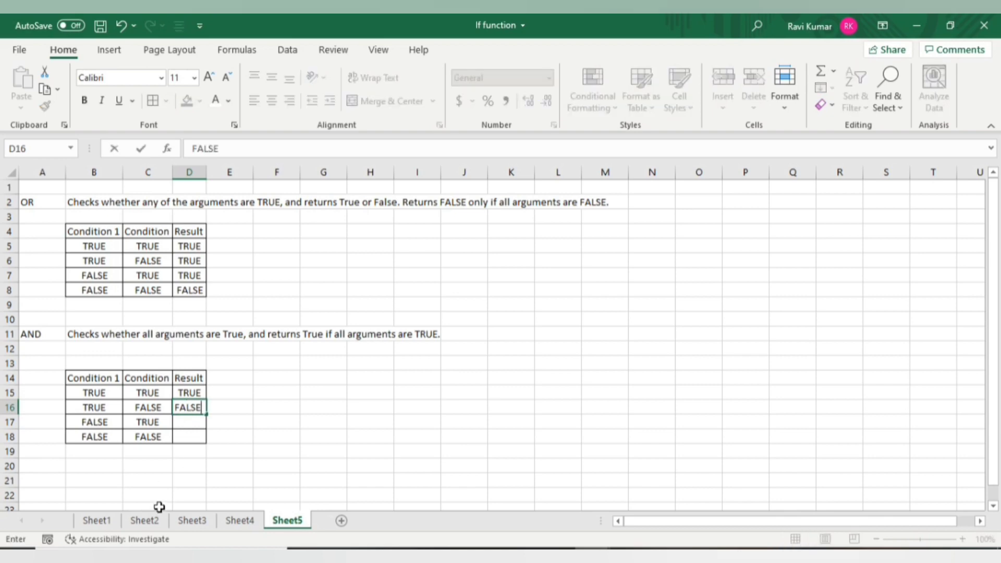
{"action": "key", "text": "Return"}
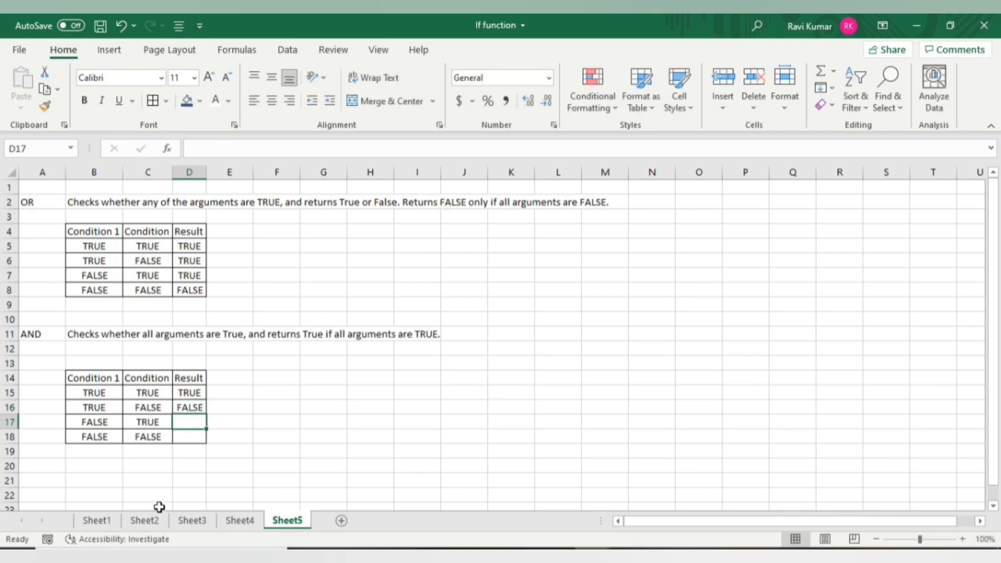
{"action": "type", "text": "FAL"}
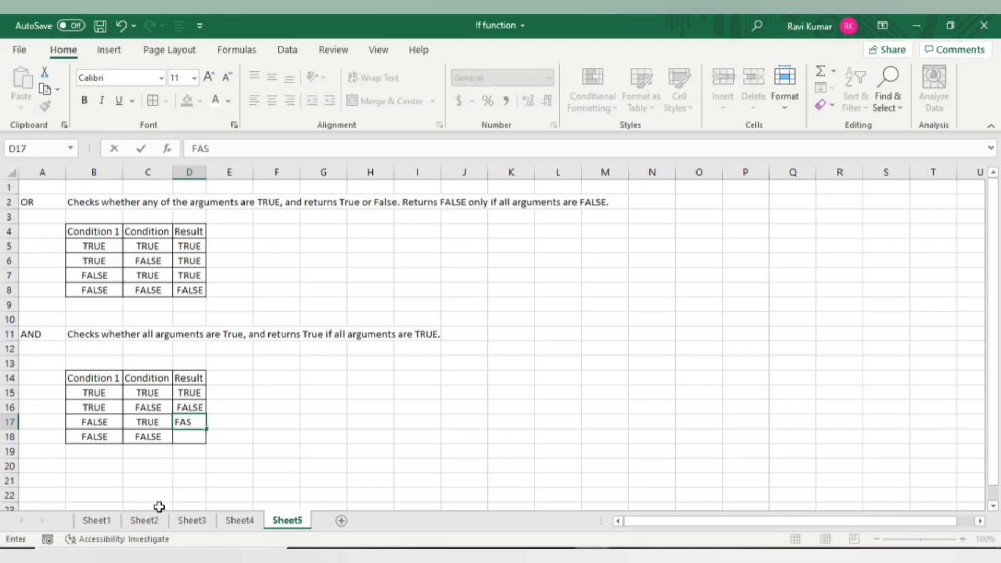
{"action": "type", "text": "SE"}
{"action": "key", "text": "Return"}
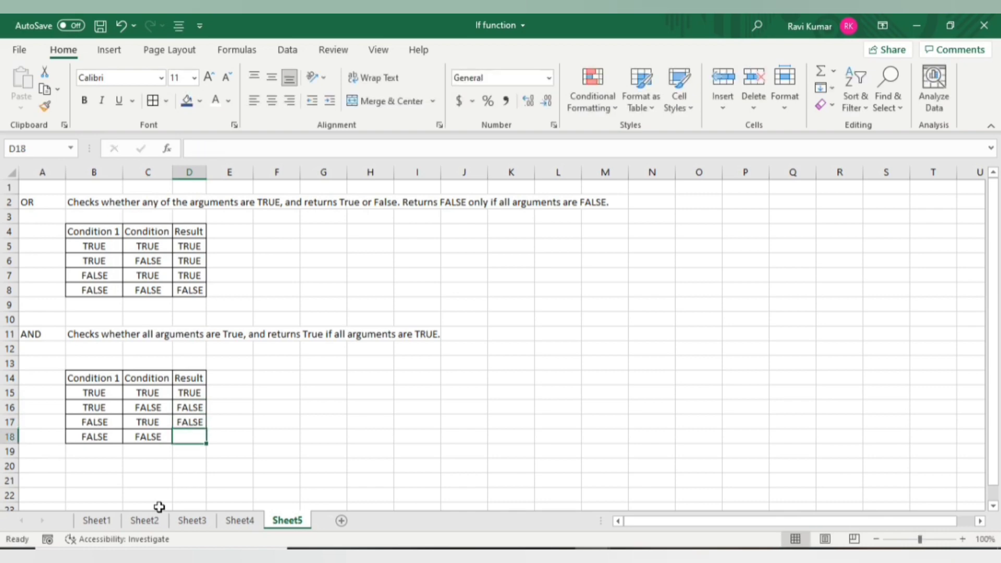
{"action": "key", "text": "ctrl+d"}
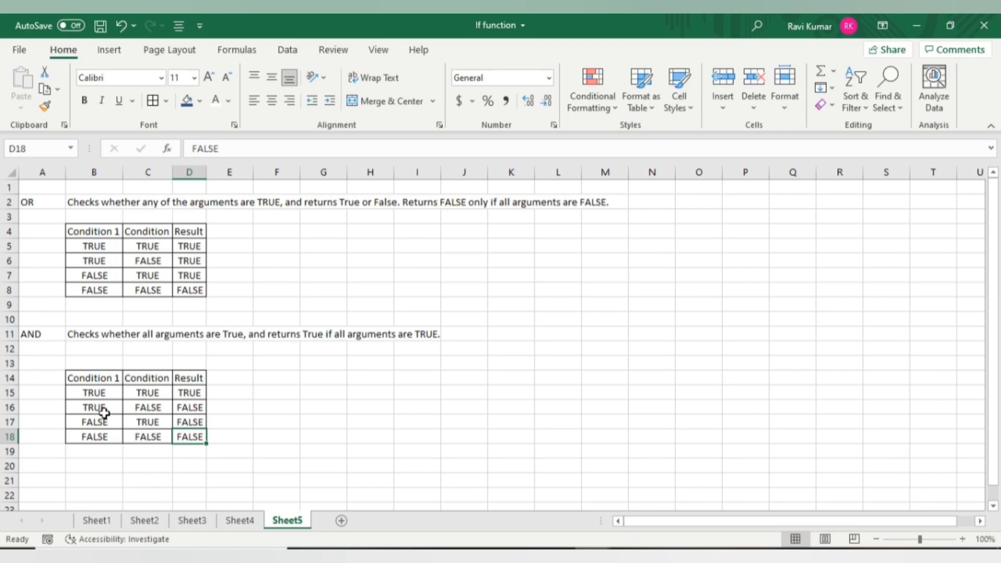
{"action": "left_click", "coordinate": [94, 393]}
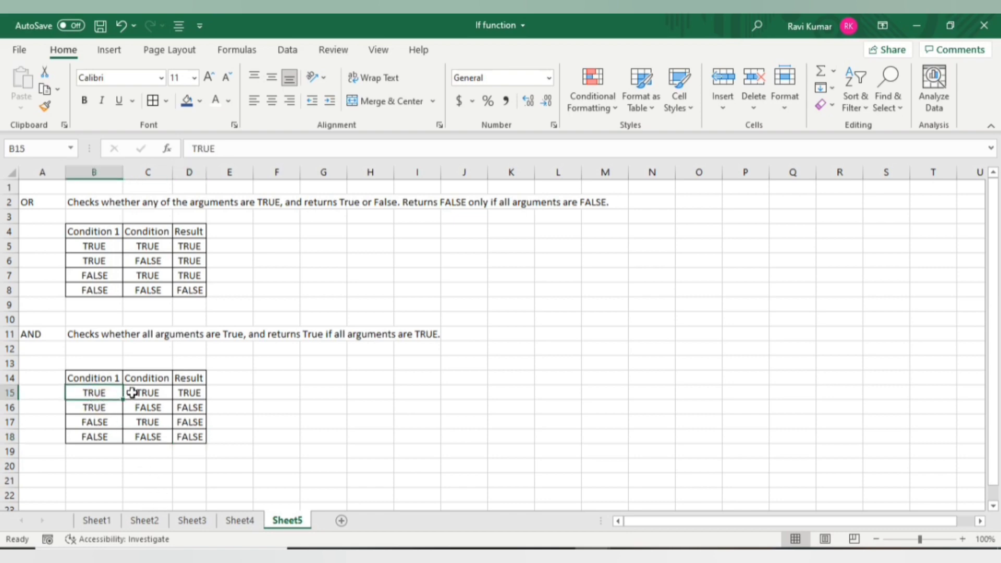
{"action": "left_click", "coordinate": [131, 393]}
{"action": "left_click", "coordinate": [100, 394]}
{"action": "left_click", "coordinate": [134, 394]}
{"action": "left_click", "coordinate": [132, 481]}
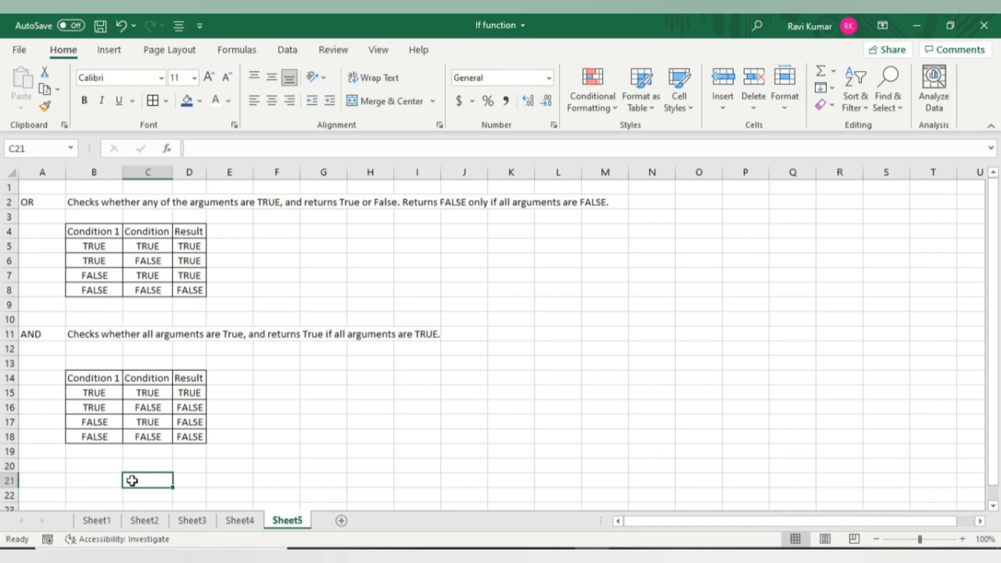
- Examine the nested IF incentive formulas in J2 and J3 on Sheet4
{"action": "left_click", "coordinate": [239, 520]}
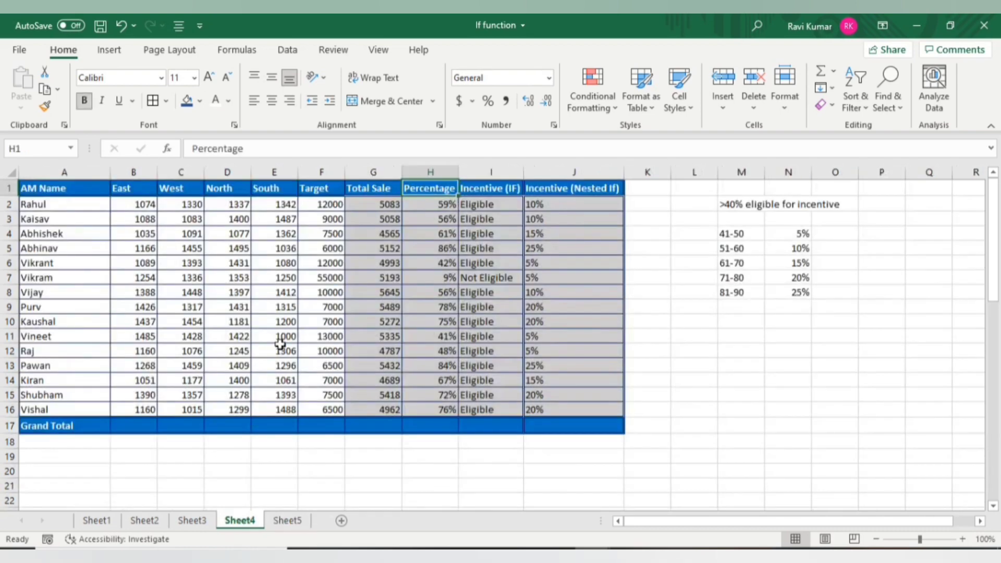
{"action": "left_click", "coordinate": [423, 291]}
{"action": "key", "text": "ctrl+Up"}
{"action": "key", "text": "Down"}
{"action": "key", "text": "Right"}
{"action": "key", "text": "Right"}
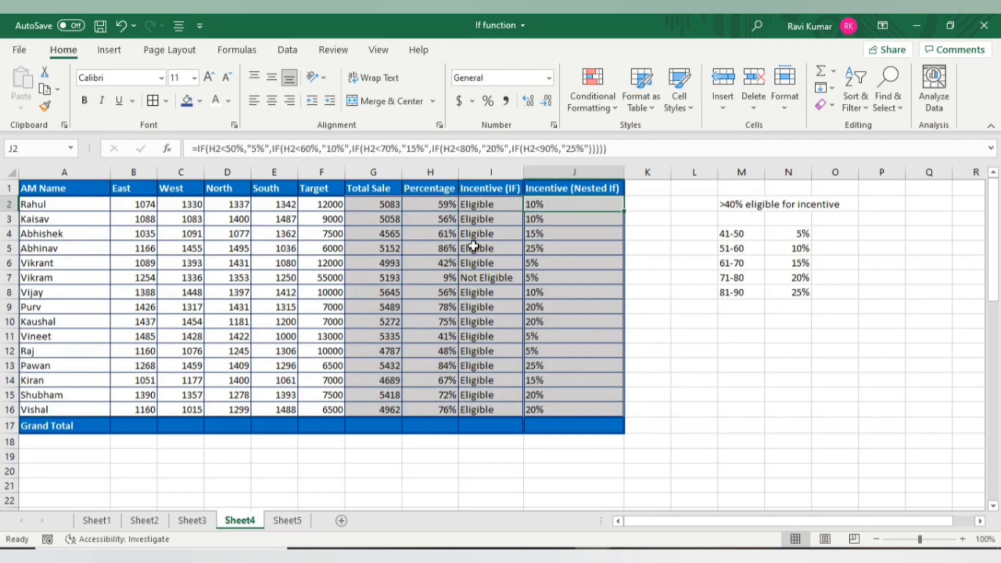
{"action": "left_click", "coordinate": [542, 220]}
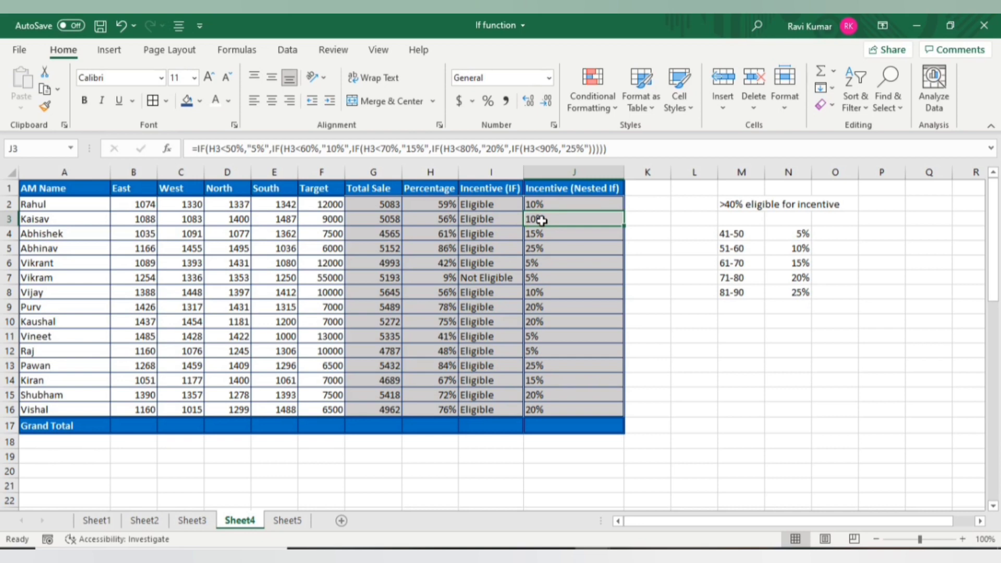
- Examine the IF formulas in the Status column of the loan eligibility table on Sheet3, at F7 and F5
{"action": "key", "text": "ctrl+Page_Up"}
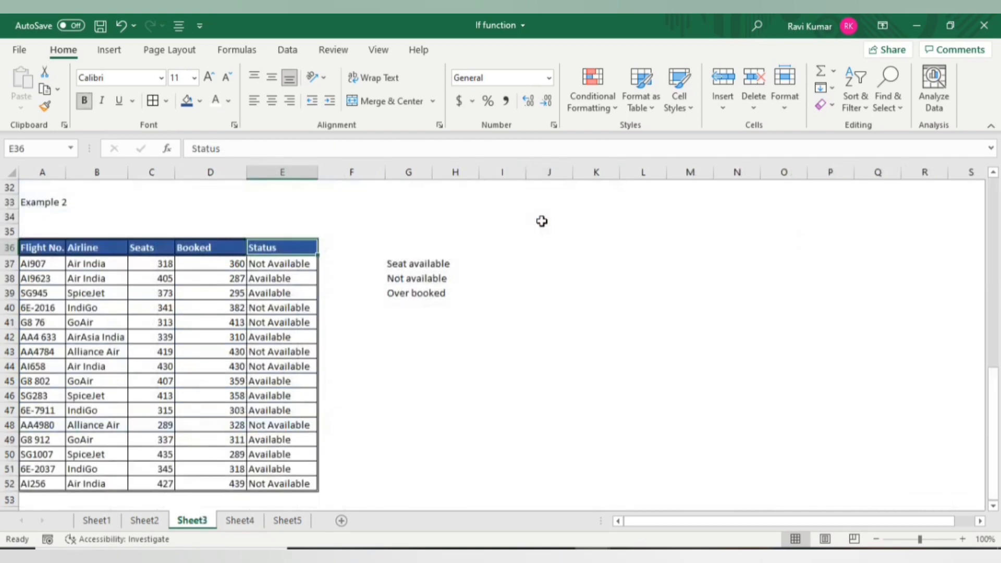
{"action": "key", "text": "ctrl+Up"}
{"action": "key", "text": "ctrl+Up"}
{"action": "key", "text": "ctrl+Up"}
{"action": "key", "text": "Down"}
{"action": "key", "text": "Down"}
{"action": "key", "text": "Down"}
{"action": "key", "text": "Down"}
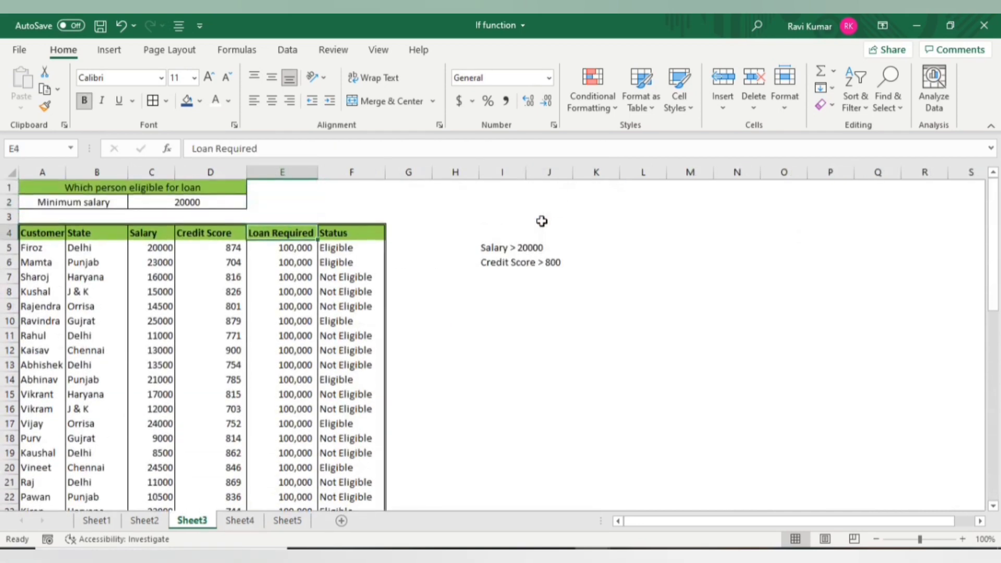
{"action": "left_click", "coordinate": [336, 276]}
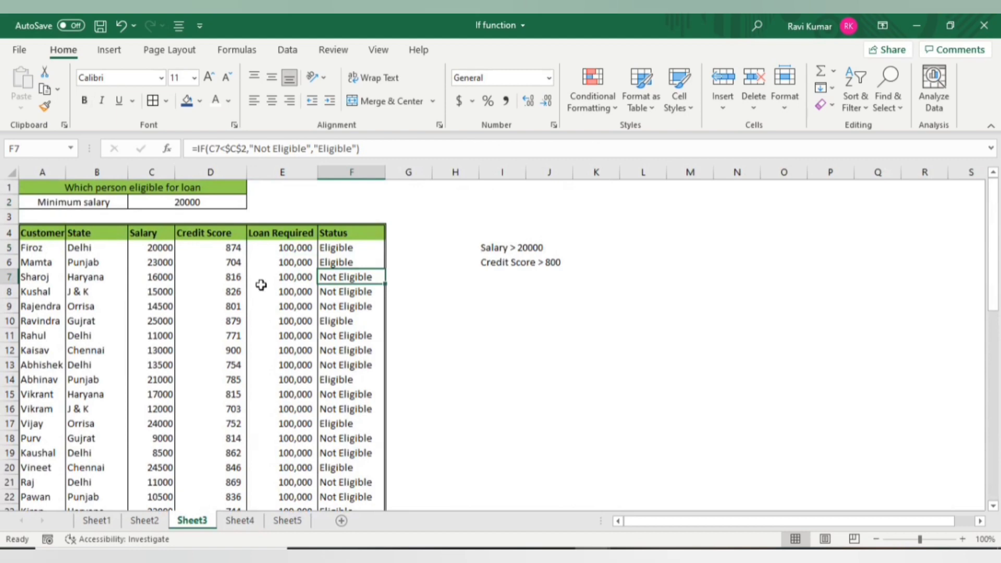
{"action": "left_click", "coordinate": [338, 248]}
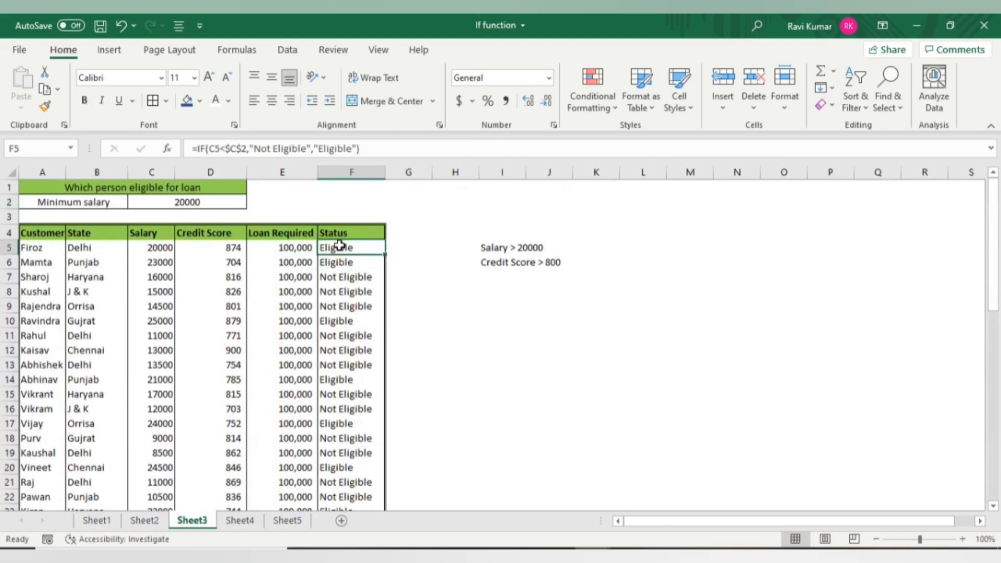
{"action": "double_click", "coordinate": [338, 246]}
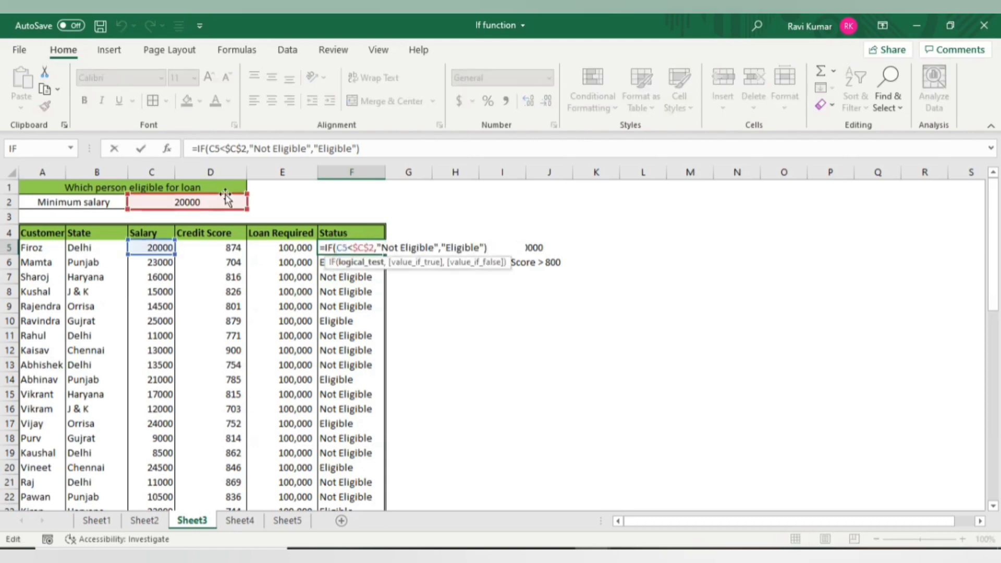
{"action": "key", "text": "Escape"}
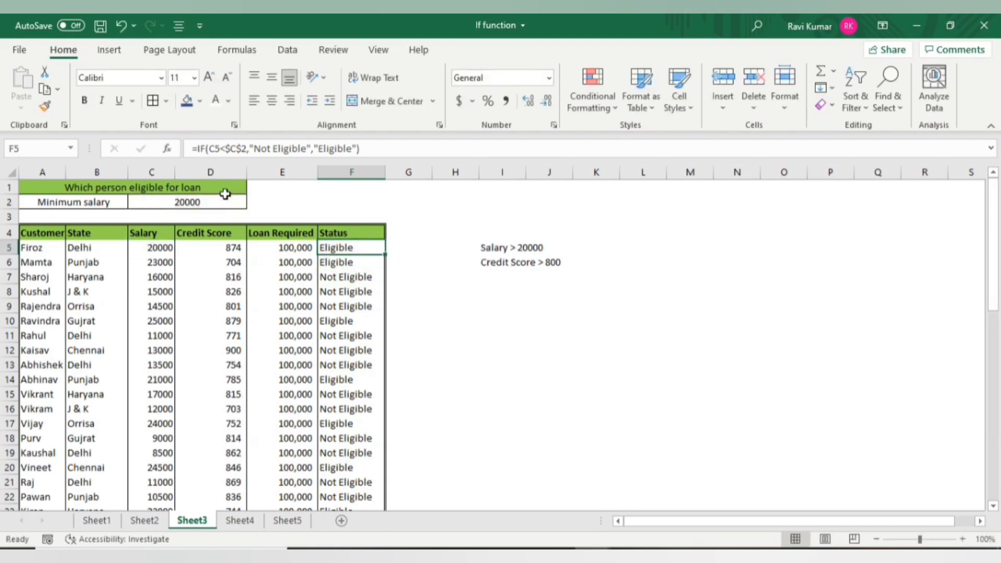
- Clear all Status results in F5:F26 of the loan eligibility table and return to cell F5
{"action": "key", "text": "ctrl+shift+Down"}
{"action": "key", "text": "Delete"}
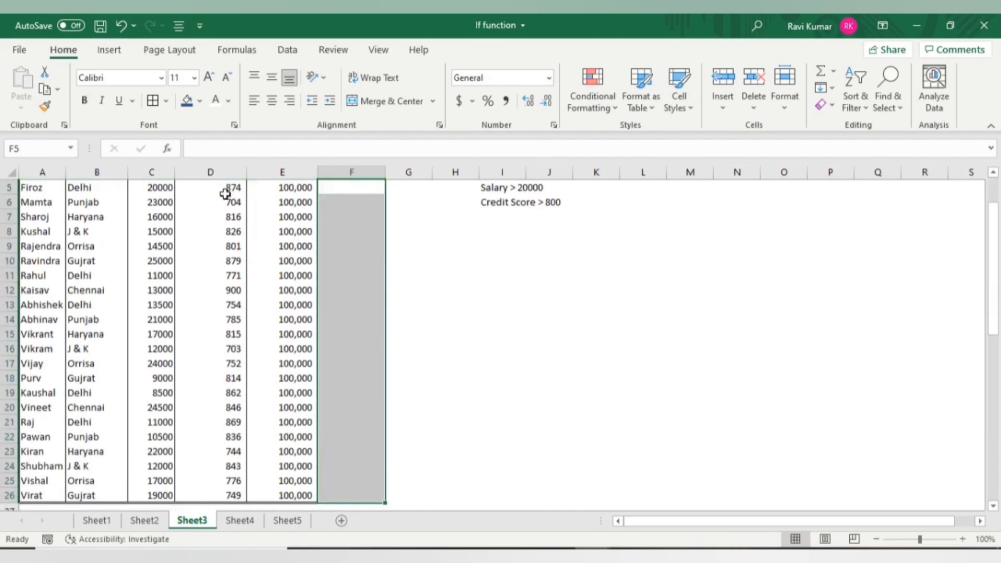
{"action": "key", "text": "ctrl+Up"}
{"action": "key", "text": "ctrl+Up"}
{"action": "key", "text": "Down"}
{"action": "key", "text": "Down"}
{"action": "key", "text": "Down"}
{"action": "key", "text": "Down"}
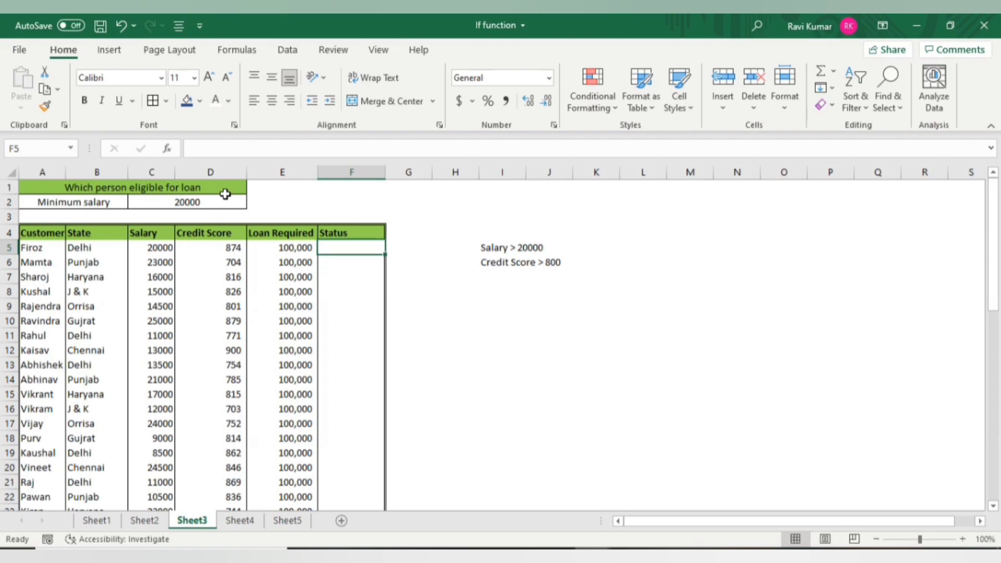
- Change the credit score criterion in I6 to "Credit Score >= 800"
{"action": "left_click", "coordinate": [140, 235]}
{"action": "left_click", "coordinate": [175, 203]}
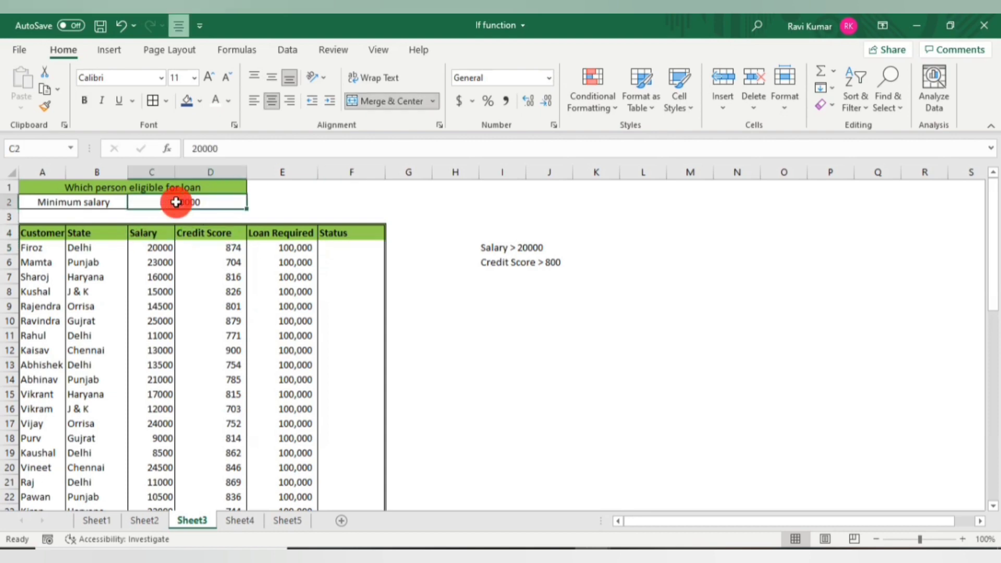
{"action": "left_click", "coordinate": [508, 277]}
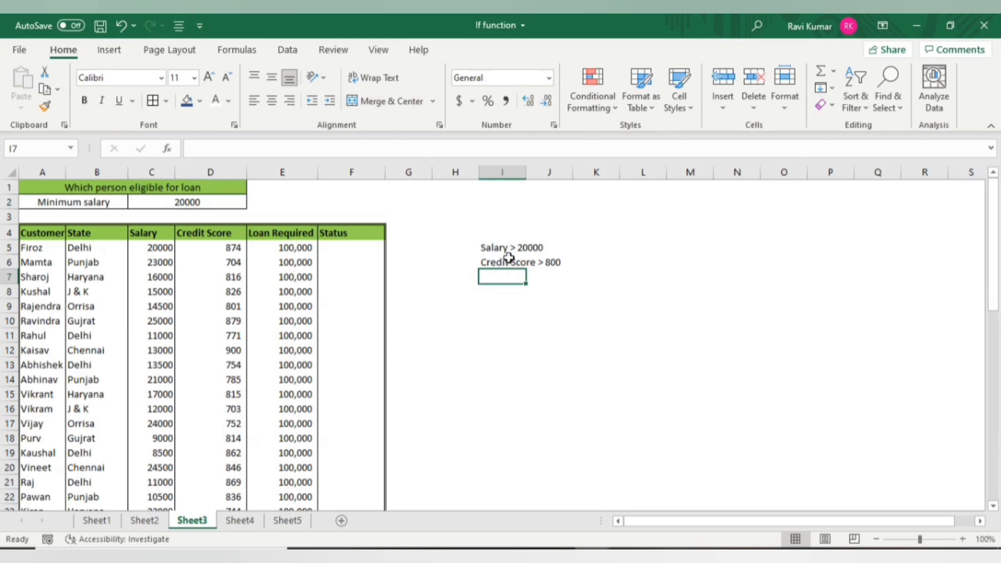
{"action": "key", "text": "Up"}
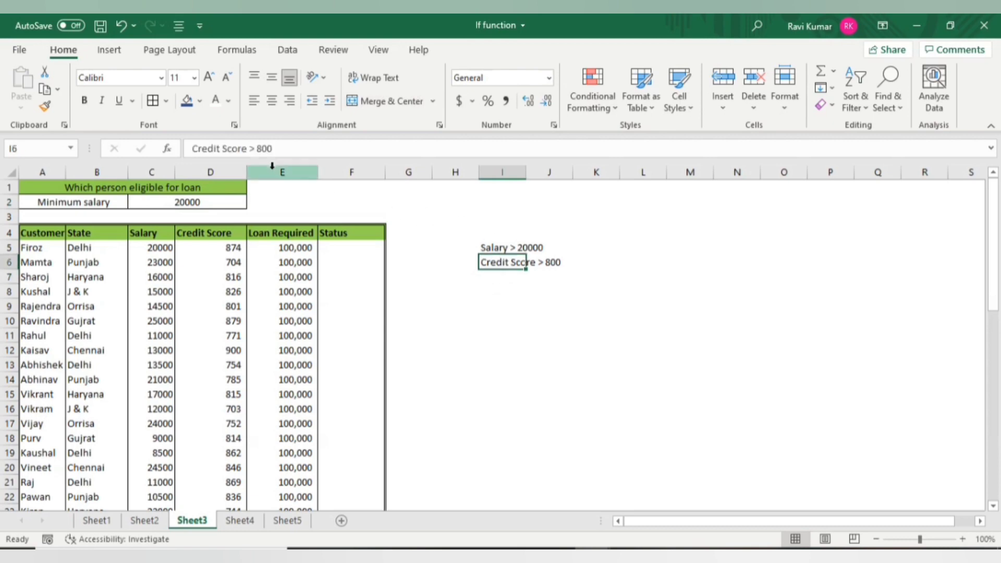
{"action": "left_click", "coordinate": [256, 149]}
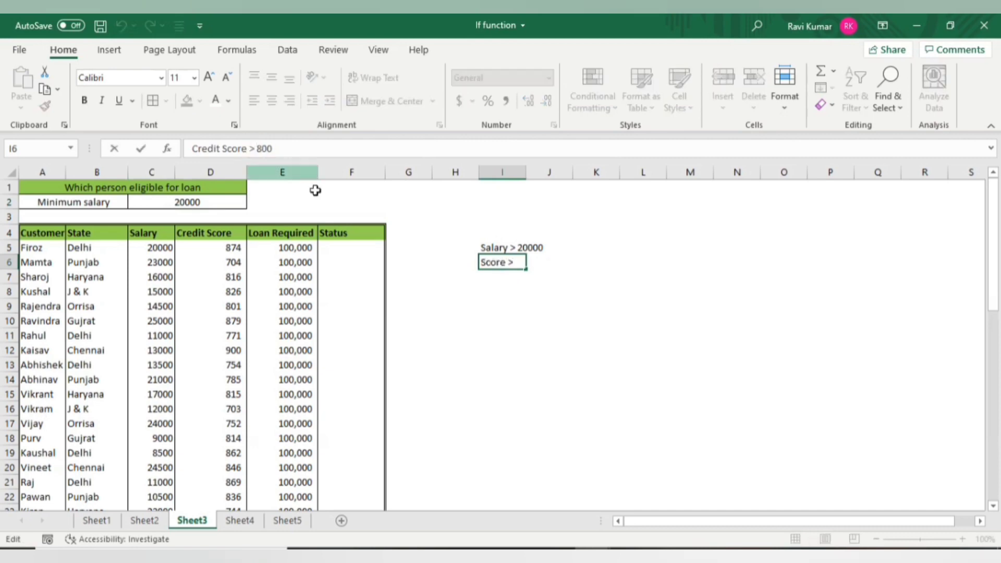
{"action": "type", "text": "="}
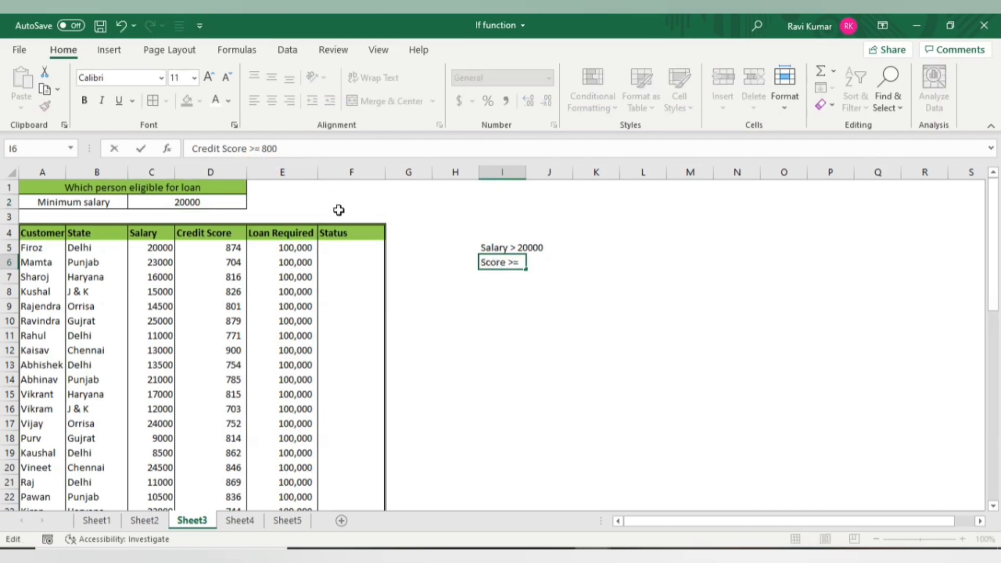
{"action": "key", "text": "Return"}
{"action": "key", "text": "Up"}
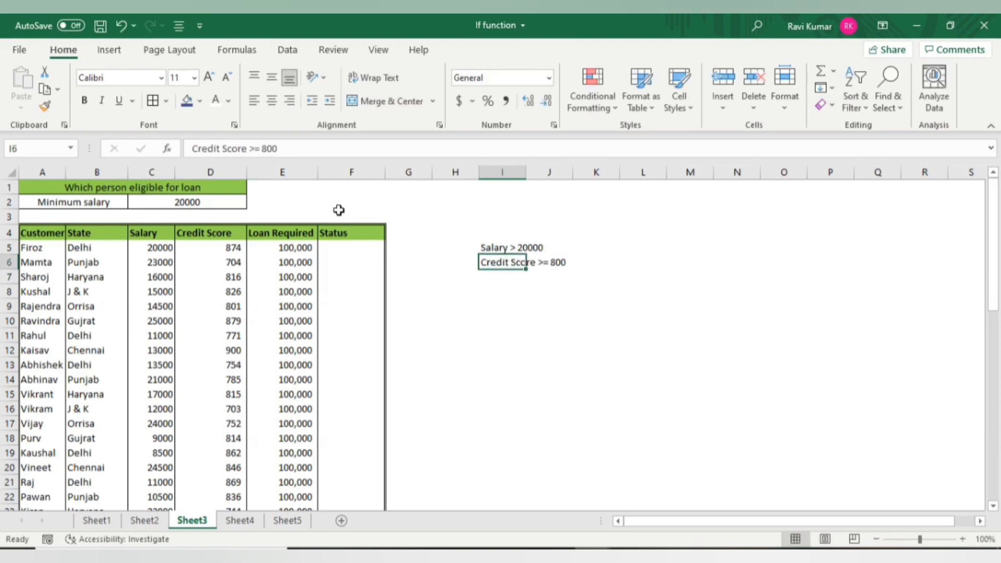
- Enter the formula =OR(C5>=C2,D5>=800) in Status cell F5 to test the first customer's salary and credit score
{"action": "left_click", "coordinate": [338, 246]}
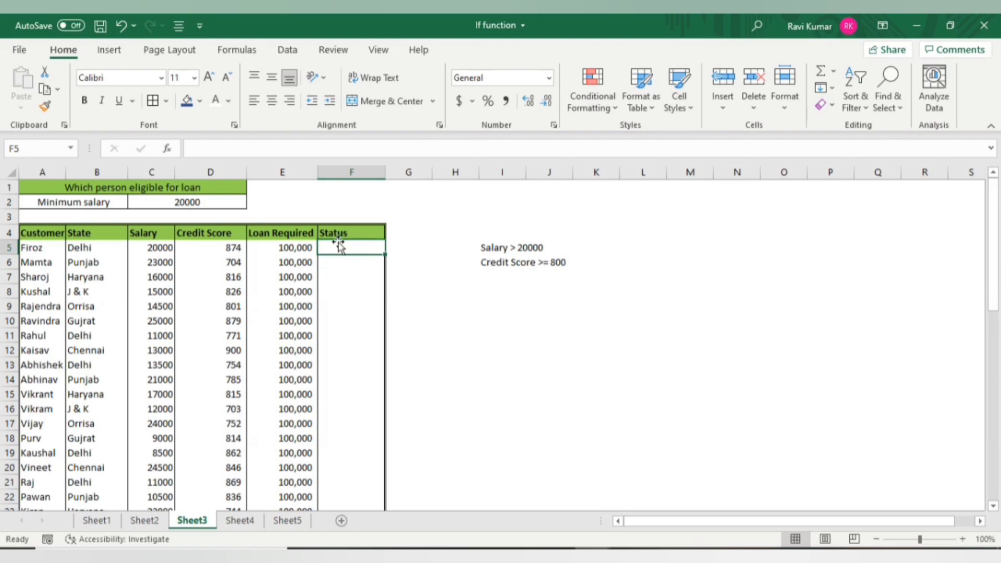
{"action": "type", "text": "="}
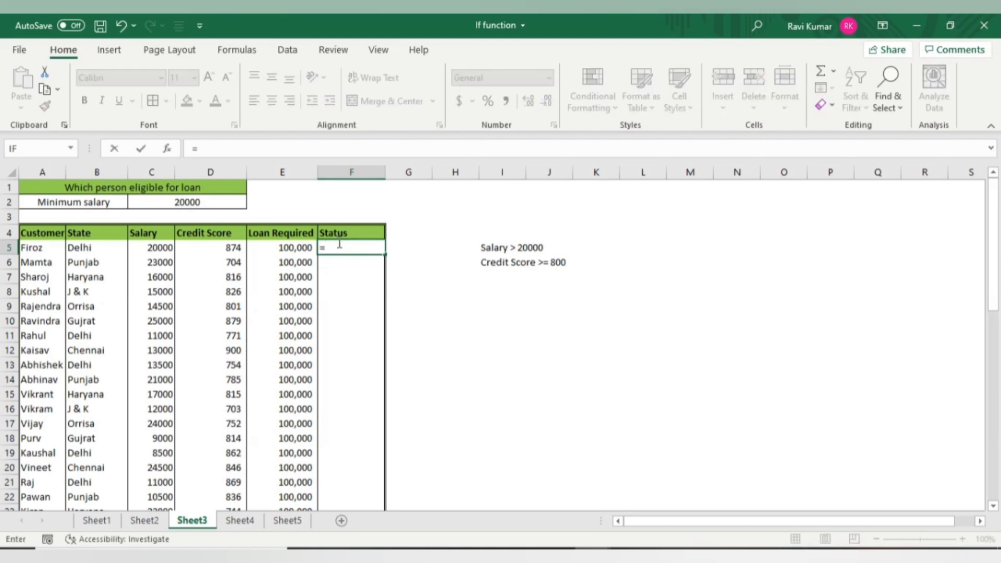
{"action": "type", "text": "OR"}
{"action": "type", "text": "("}
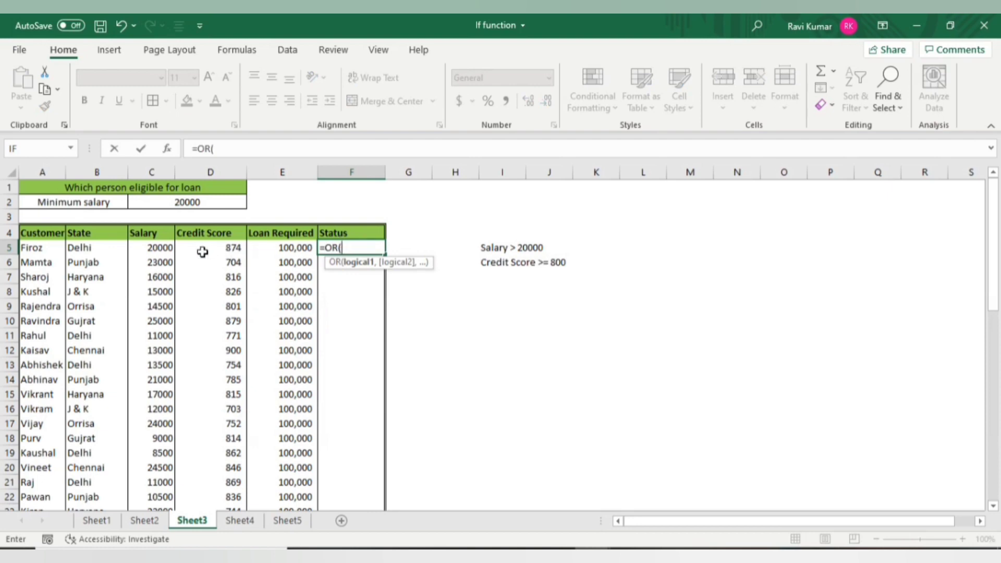
{"action": "left_click", "coordinate": [163, 246]}
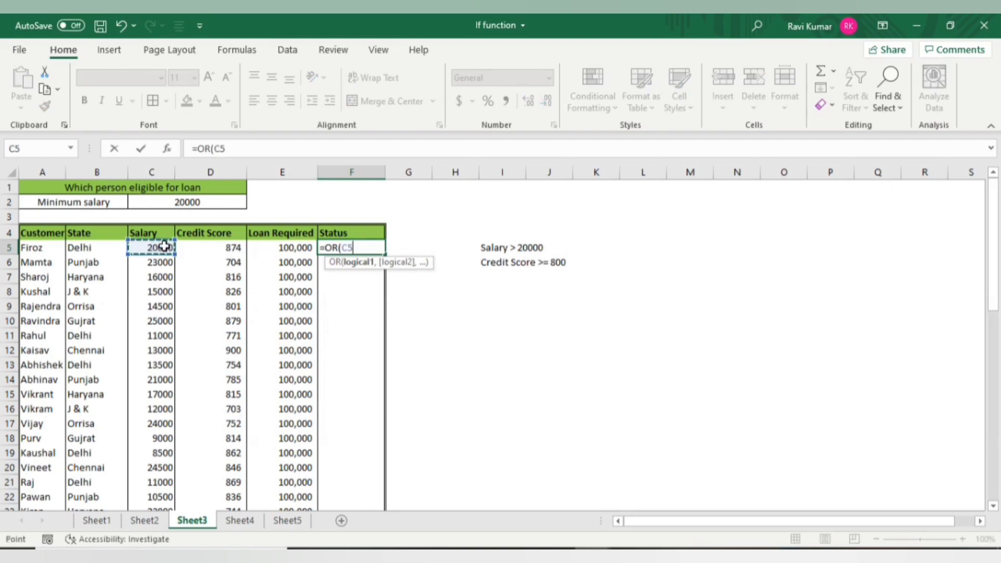
{"action": "type", "text": ">"}
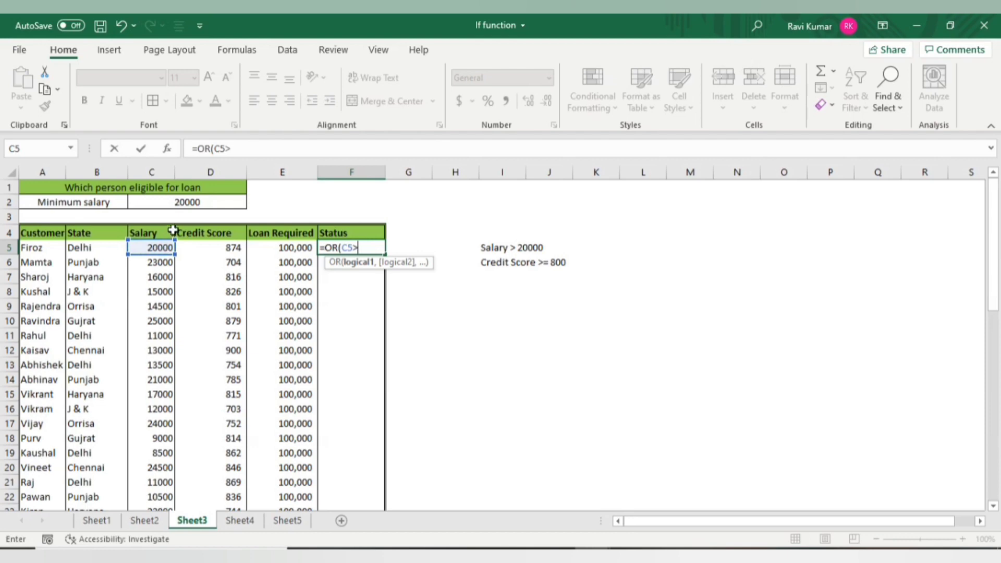
{"action": "type", "text": "="}
{"action": "left_click", "coordinate": [196, 204]}
{"action": "type", "text": ","}
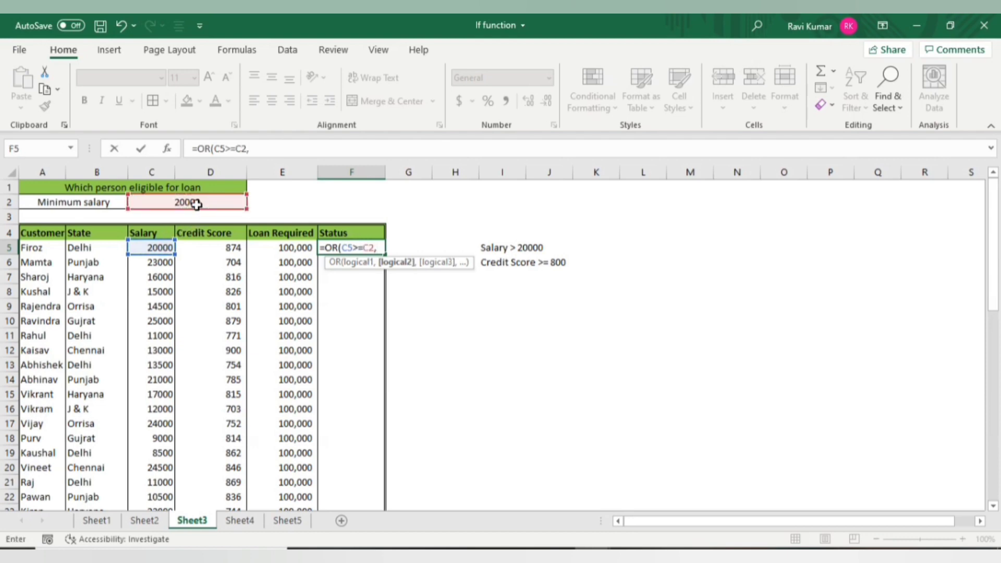
{"action": "left_click", "coordinate": [215, 248]}
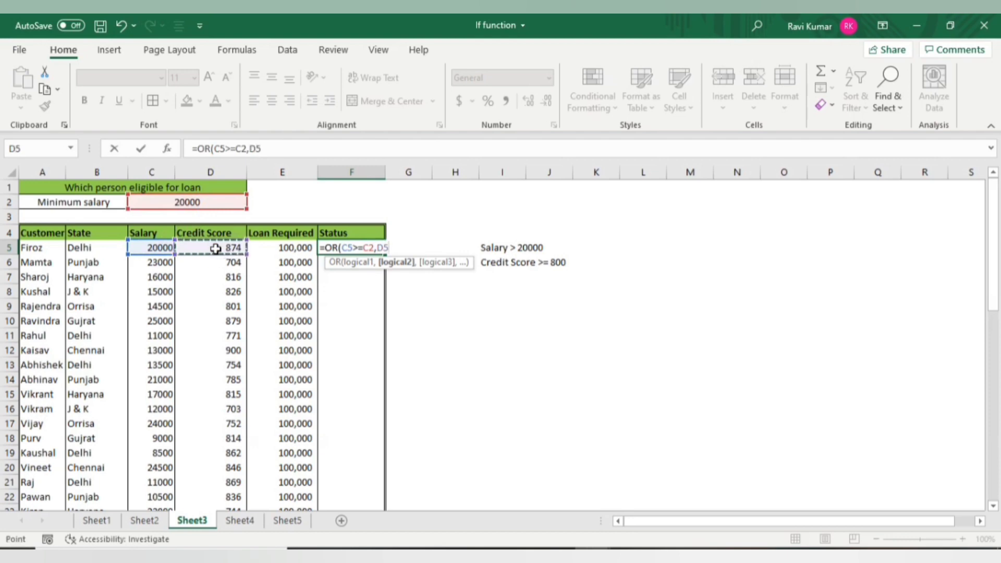
{"action": "type", "text": ">=800)"}
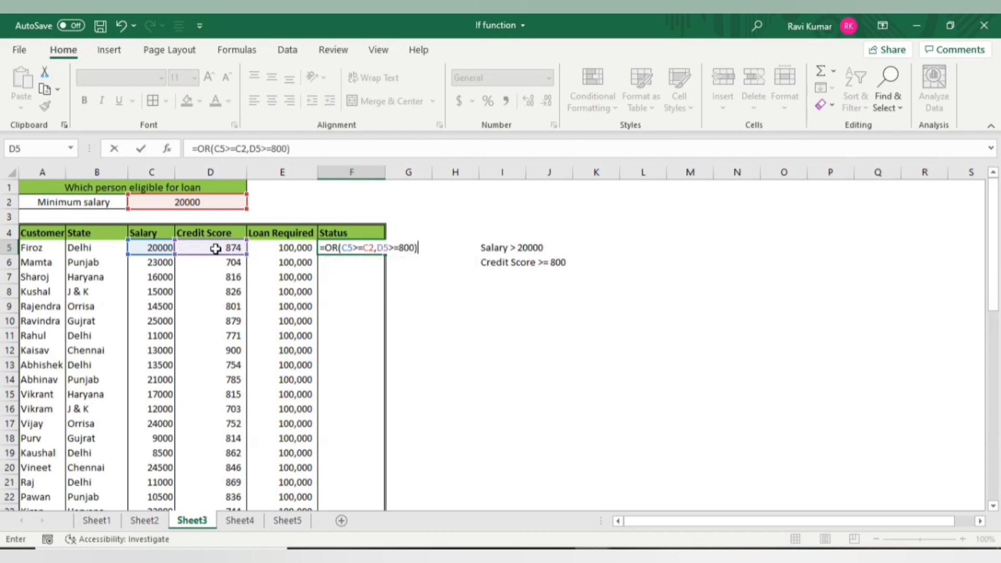
{"action": "key", "text": "ctrl+Return"}
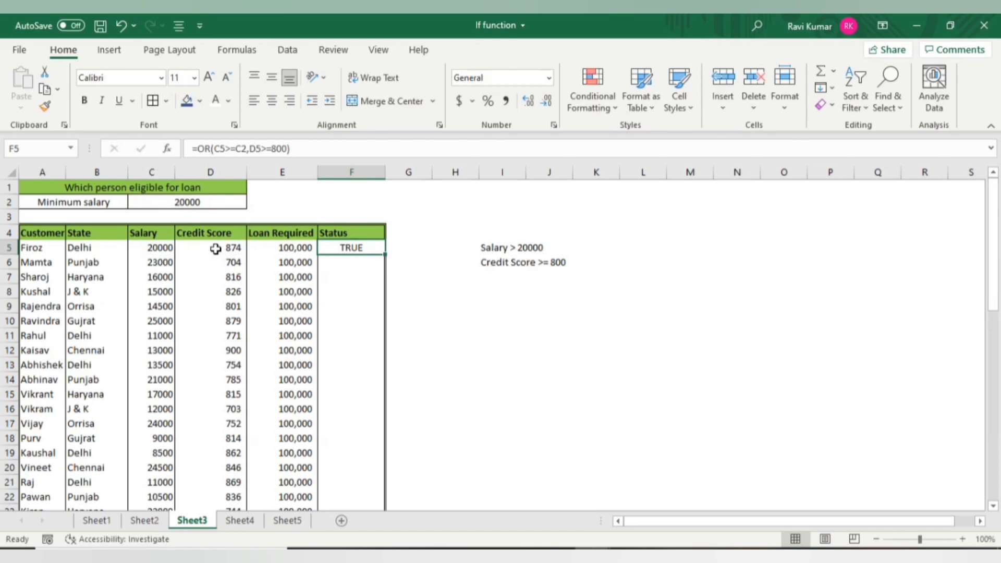
- Set the first customer's salary in C5 to 19000 and credit score in D5 to 700
{"action": "left_click", "coordinate": [163, 249]}
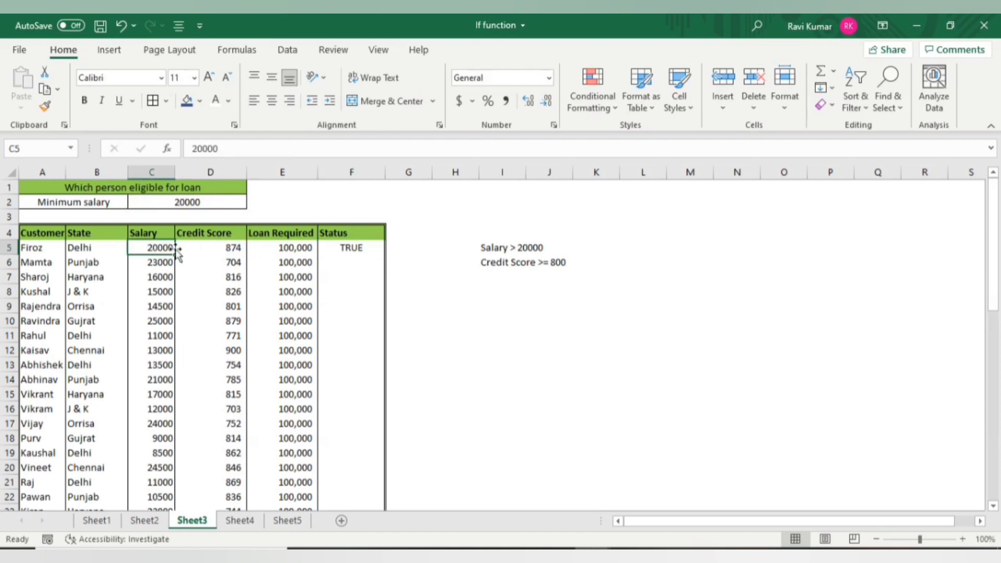
{"action": "left_click", "coordinate": [216, 249]}
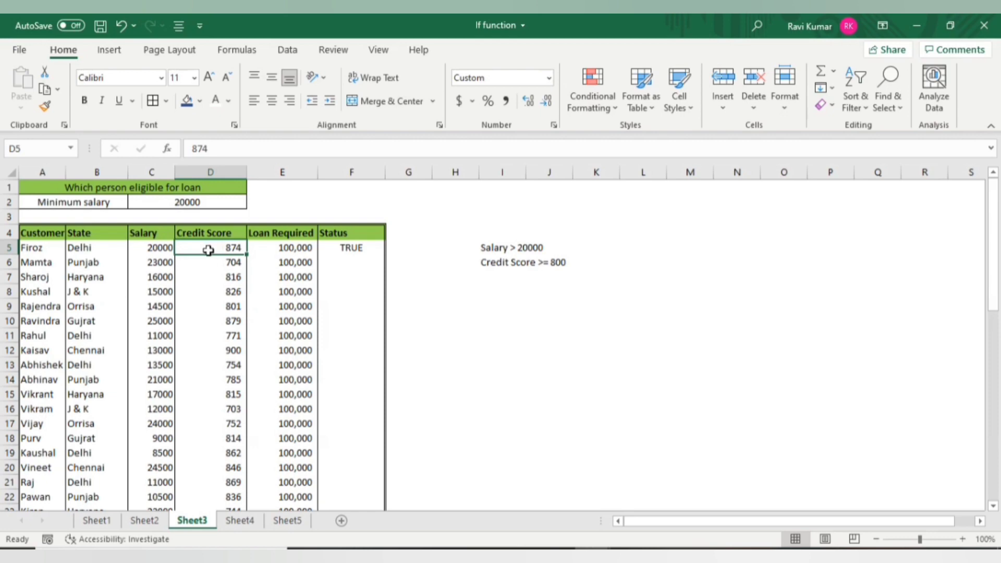
{"action": "left_click", "coordinate": [152, 250]}
{"action": "type", "text": "19000"}
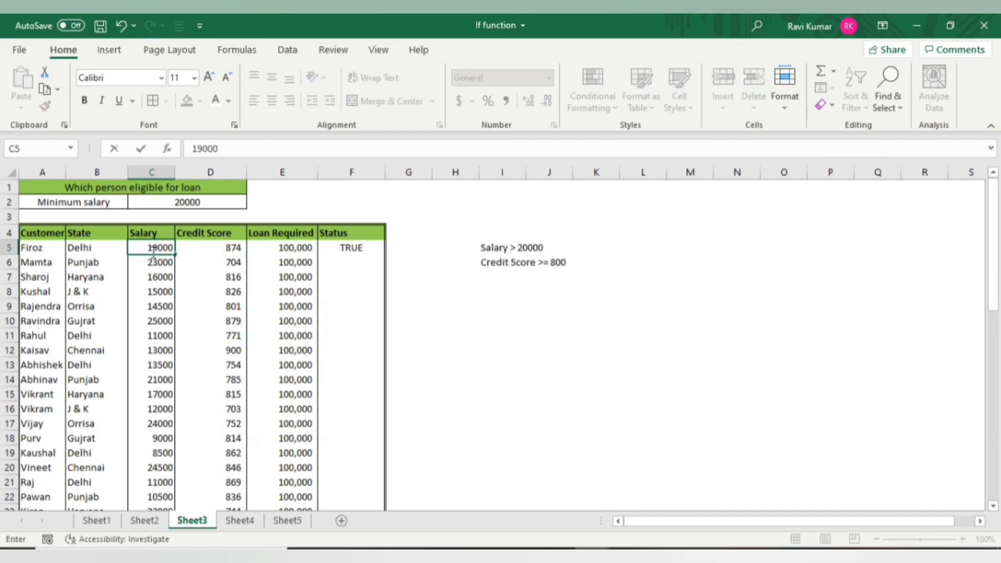
{"action": "key", "text": "Tab"}
{"action": "type", "text": "700"}
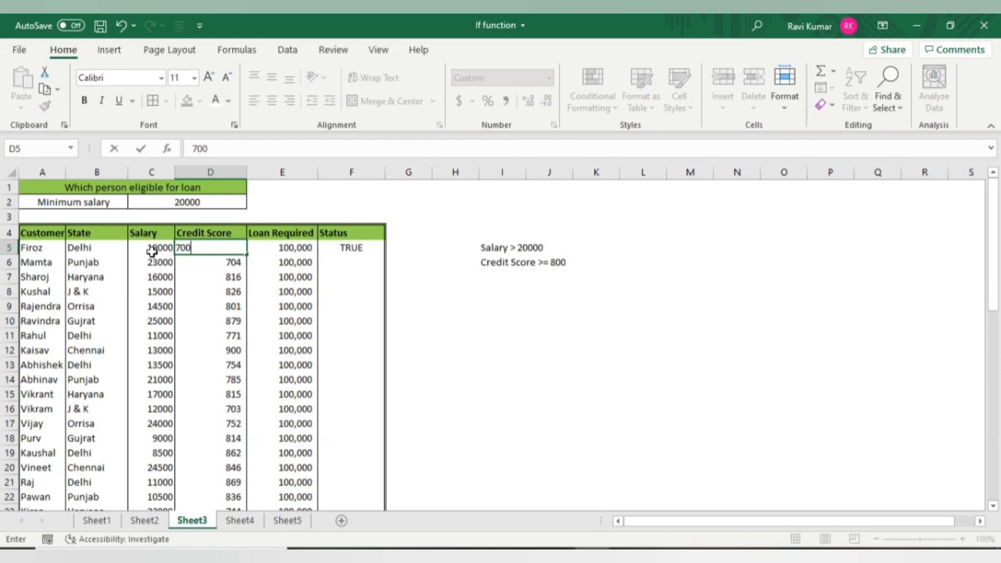
{"action": "key", "text": "Return"}
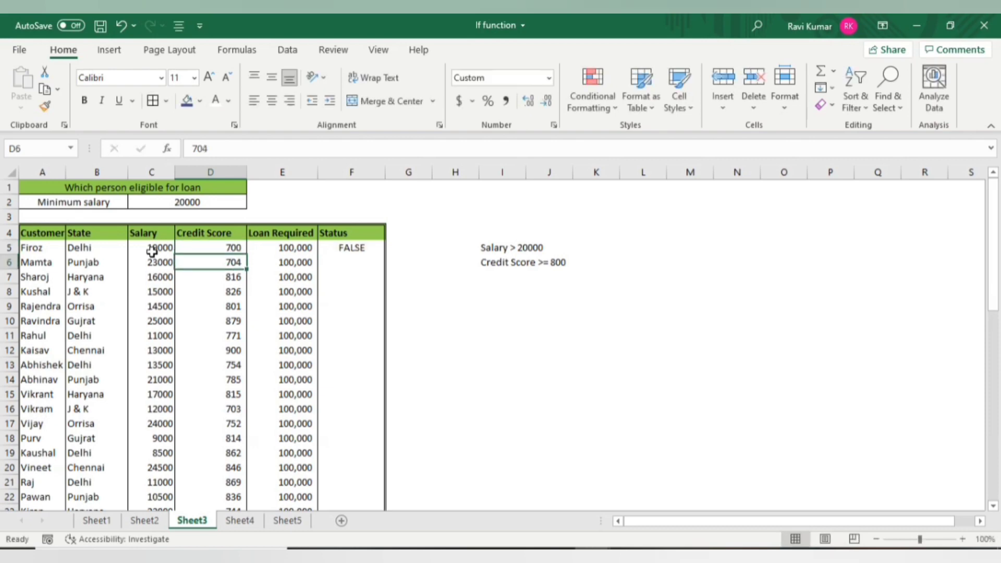
- Set the credit score in D5 to 801 and review it together with the salary in C5
{"action": "left_click", "coordinate": [186, 245]}
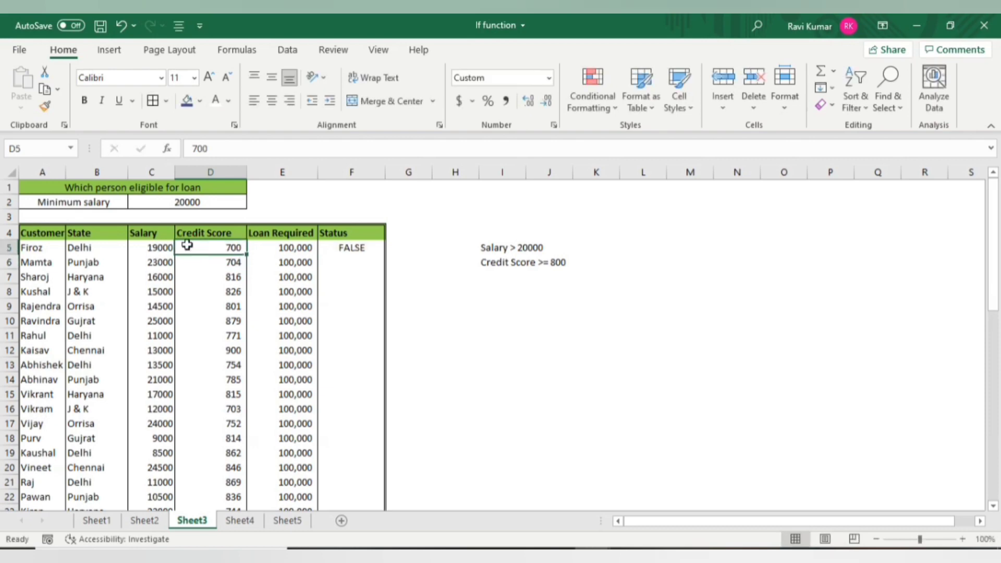
{"action": "key", "text": "Right"}
{"action": "key", "text": "Right"}
{"action": "key", "text": "Left"}
{"action": "key", "text": "Left"}
{"action": "type", "text": "801"}
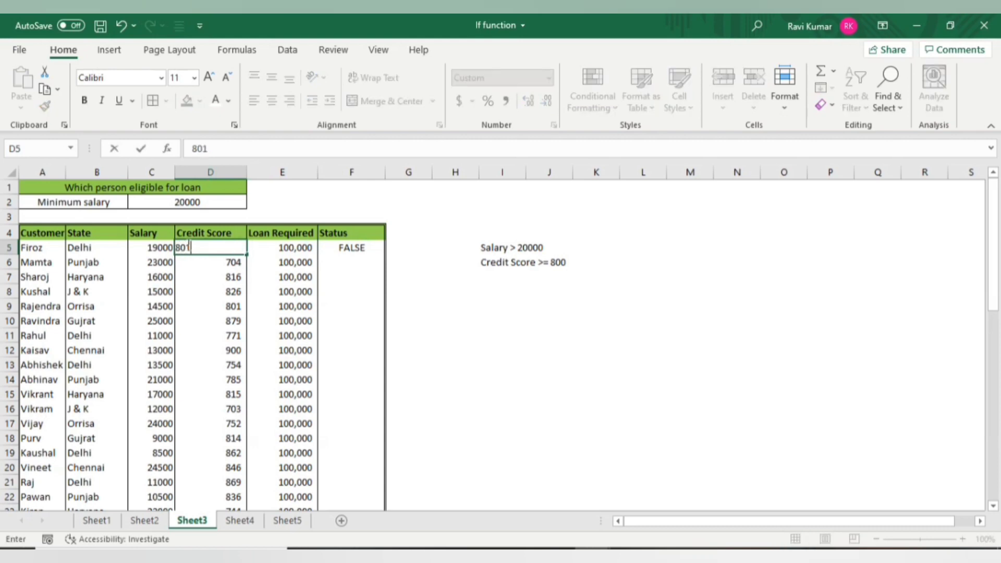
{"action": "key", "text": "Return"}
{"action": "left_click", "coordinate": [207, 247]}
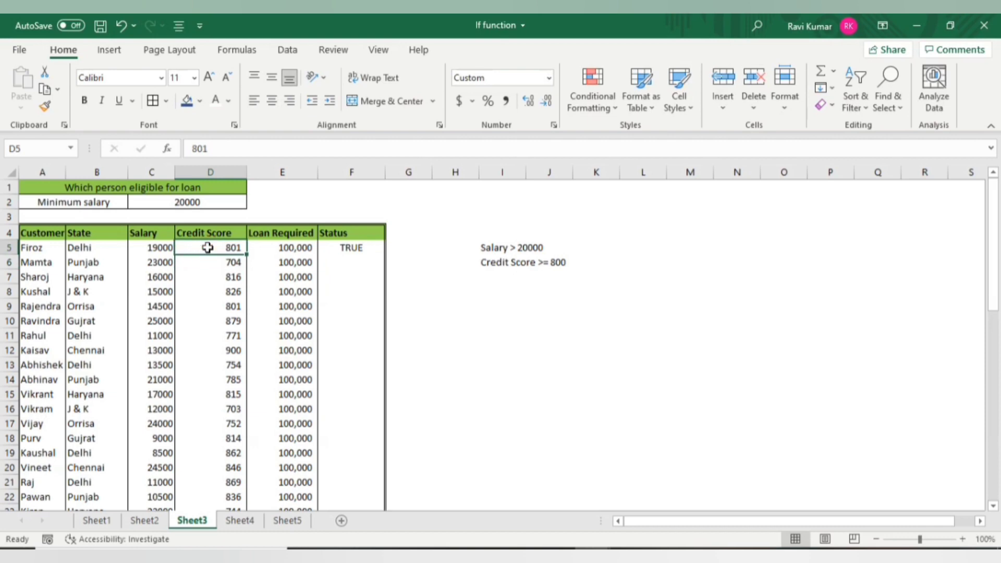
{"action": "left_click", "coordinate": [163, 248]}
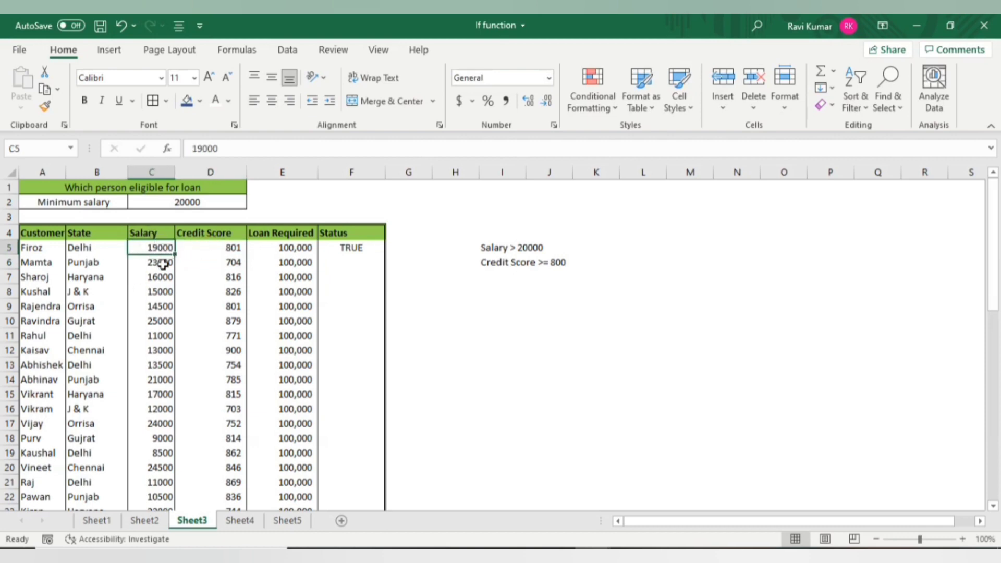
{"action": "left_click", "coordinate": [212, 247]}
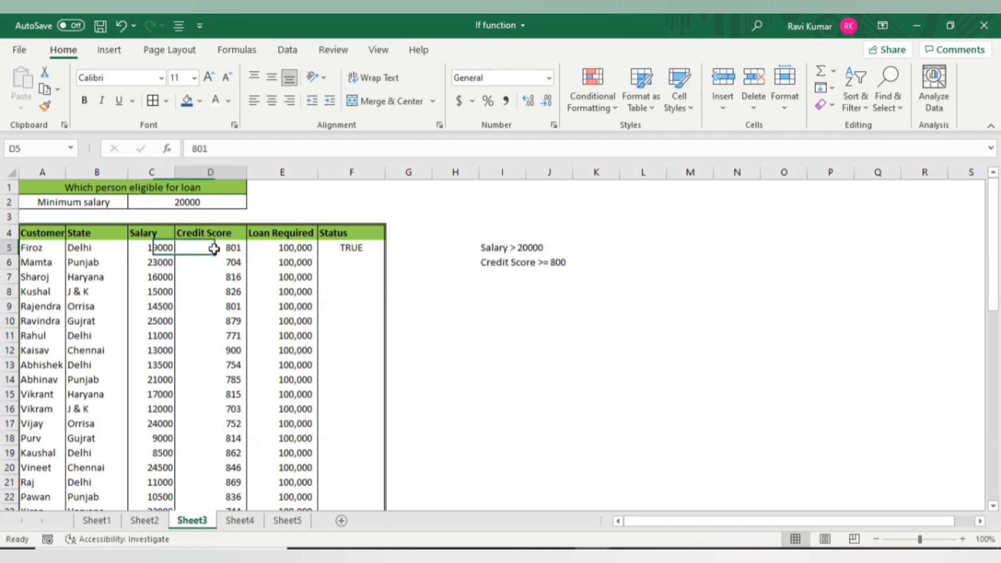
{"action": "left_click", "coordinate": [148, 244]}
{"action": "left_click", "coordinate": [226, 247]}
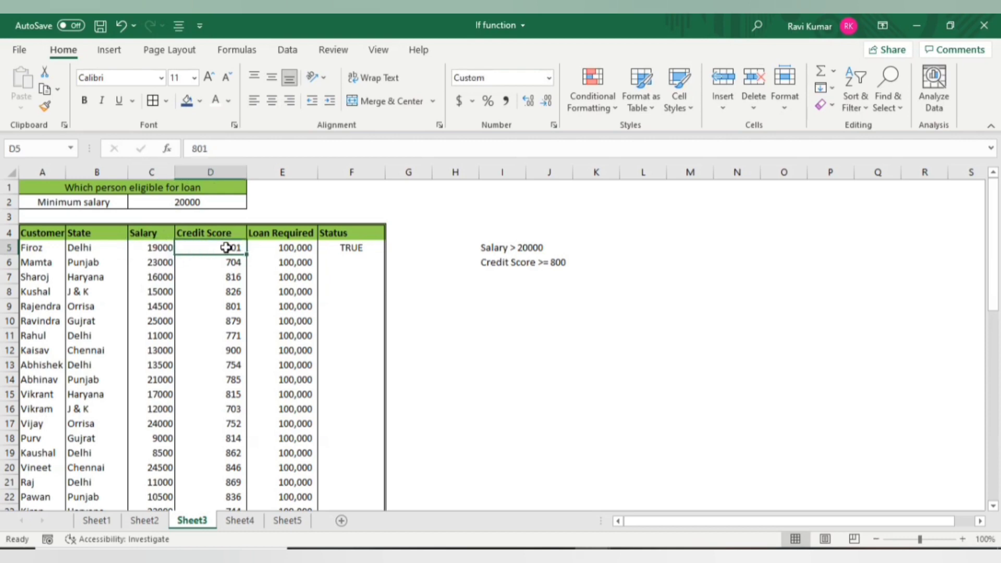
- Clear the OR formula from F5 and start an IF formula in its place
{"action": "left_click", "coordinate": [334, 248]}
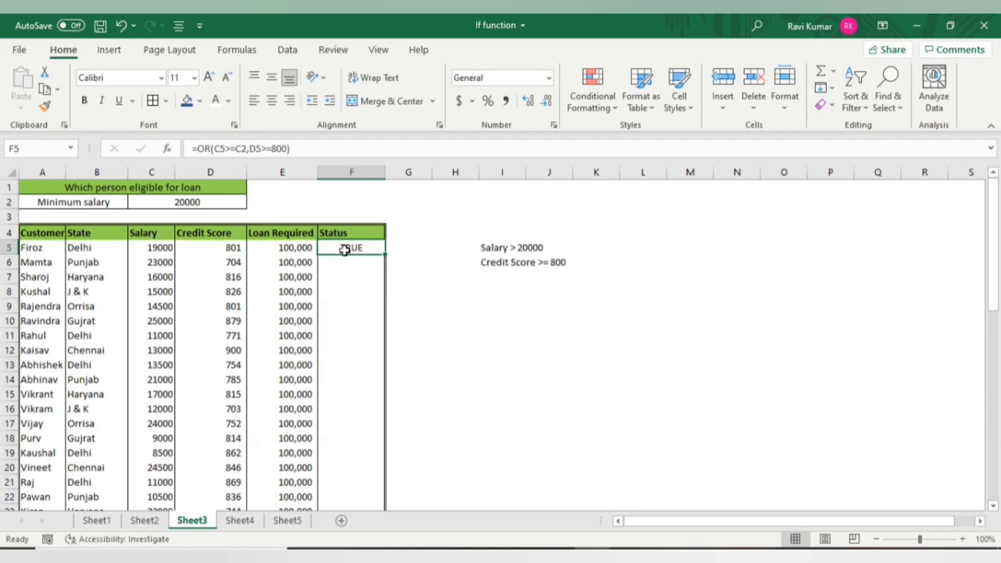
{"action": "key", "text": "Delete"}
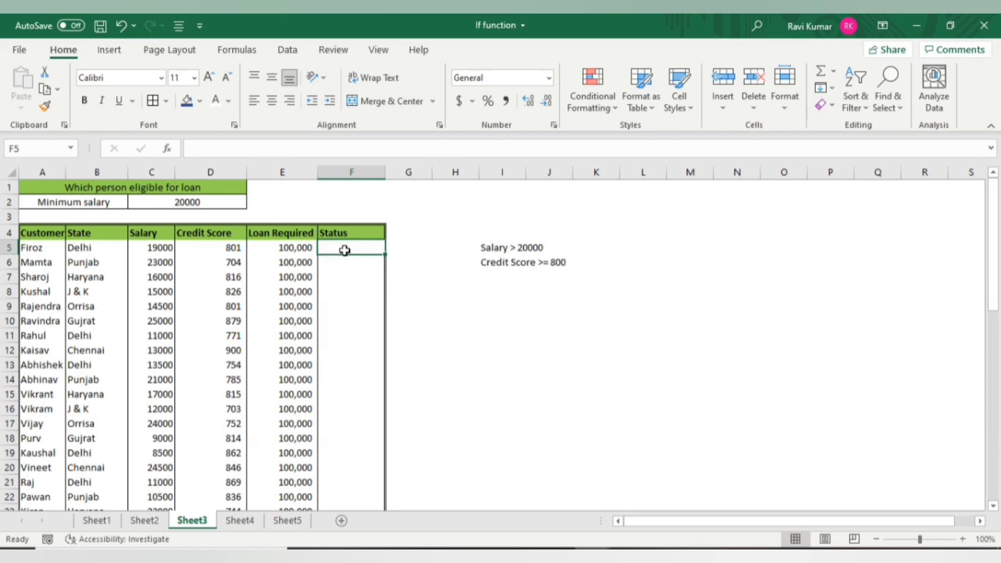
{"action": "type", "text": "=if"}
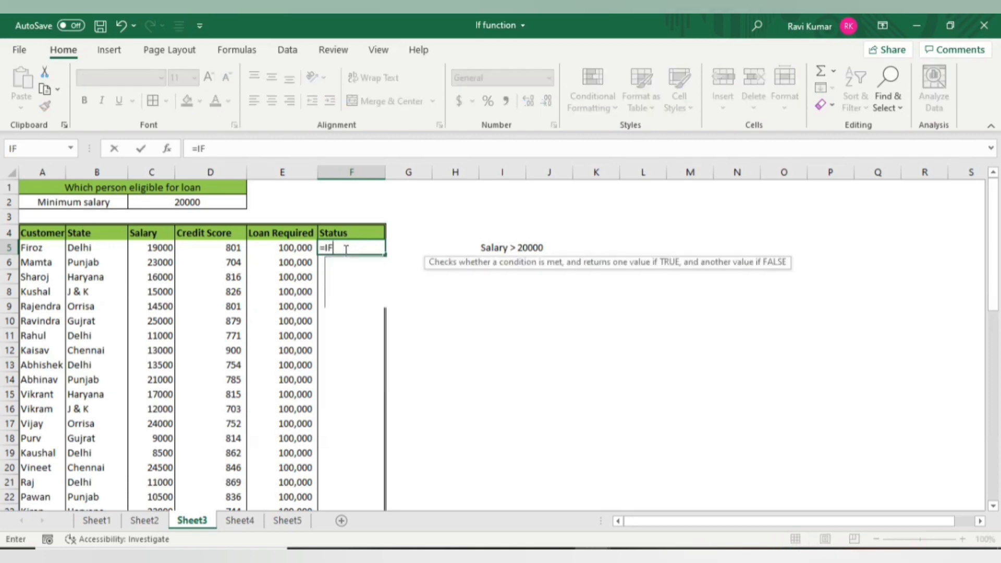
{"action": "key", "text": "Tab"}
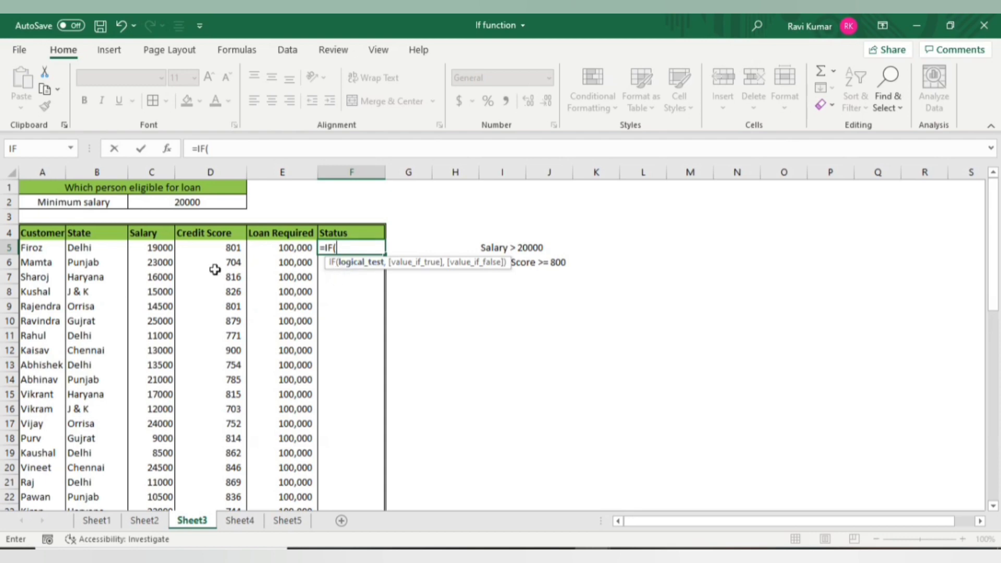
{"action": "left_click", "coordinate": [158, 250]}
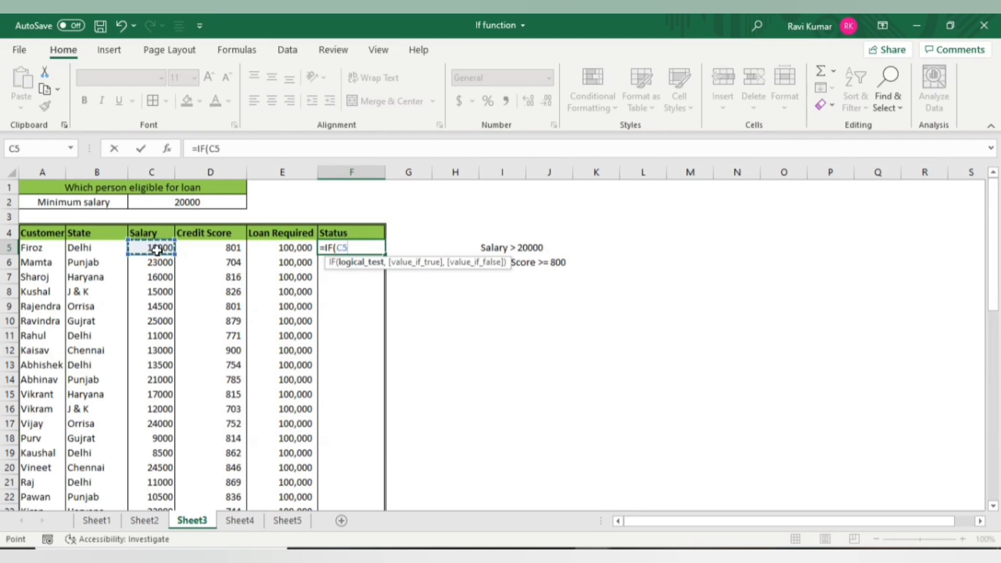
{"action": "type", "text": ">="}
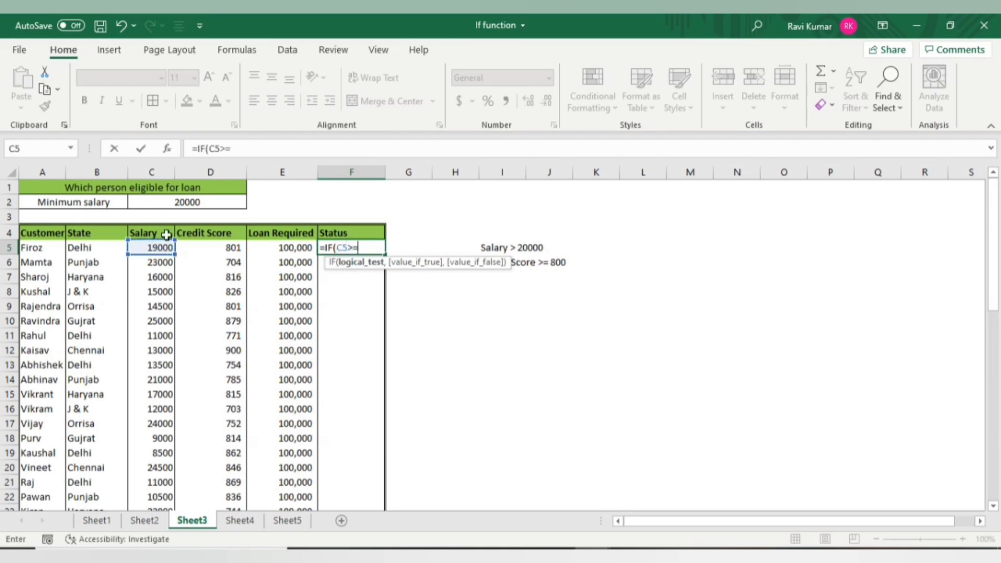
{"action": "left_click", "coordinate": [180, 205]}
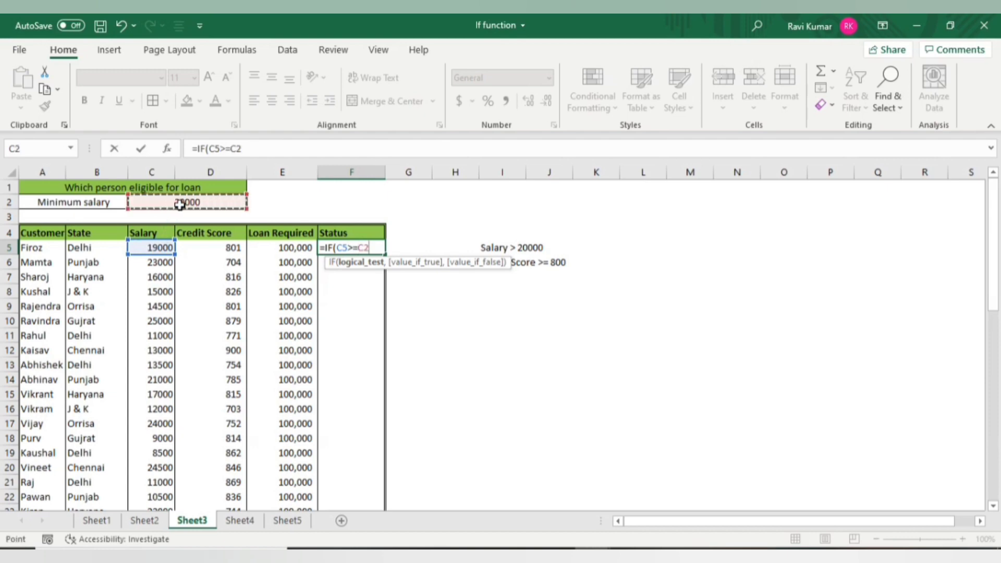
{"action": "type", "text": "&"}
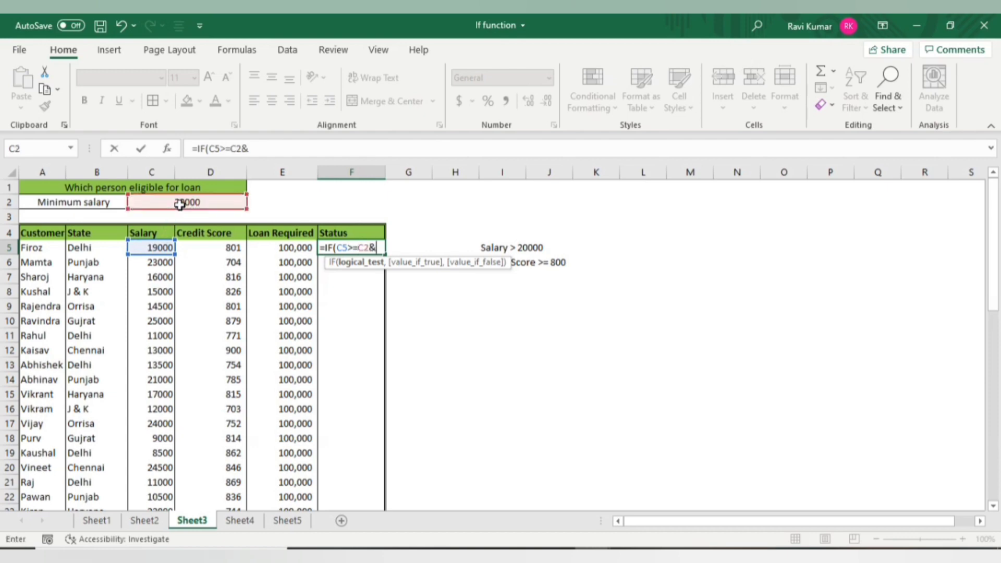
{"action": "key", "text": "BackSpace"}
{"action": "type", "text": ","}
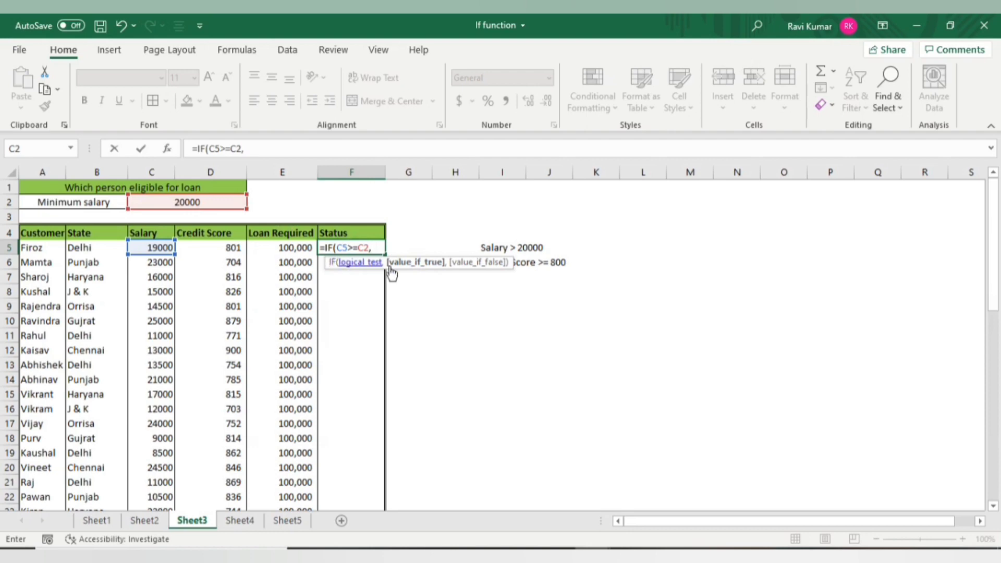
{"action": "key", "text": "BackSpace"}
{"action": "key", "text": "BackSpace"}
{"action": "key", "text": "BackSpace"}
{"action": "key", "text": "BackSpace"}
{"action": "key", "text": "BackSpace"}
{"action": "key", "text": "BackSpace"}
{"action": "key", "text": "BackSpace"}
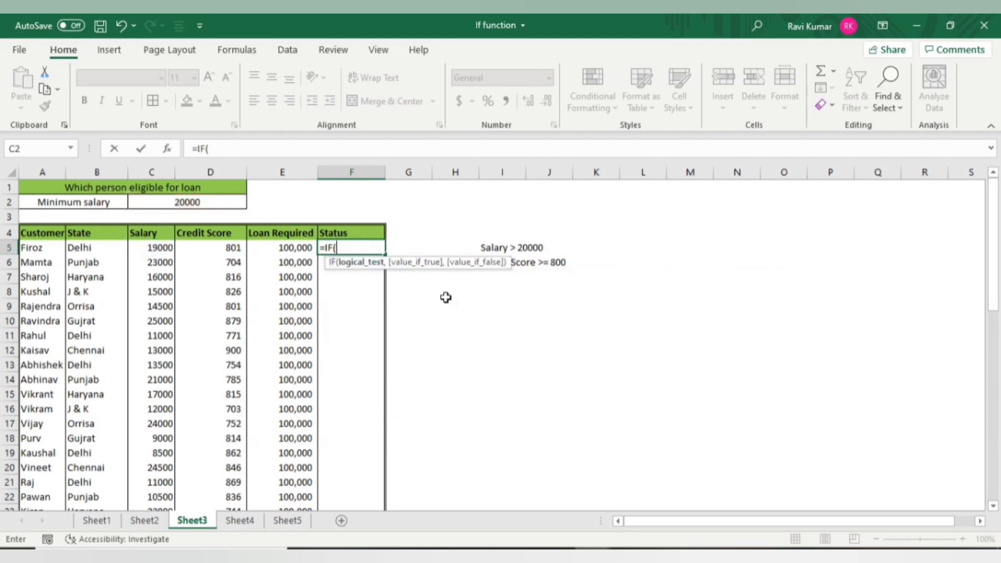
- Nest OR(C5>=C2,D5>=800) as the logical test of the IF formula in F5
{"action": "type", "text": "OR("}
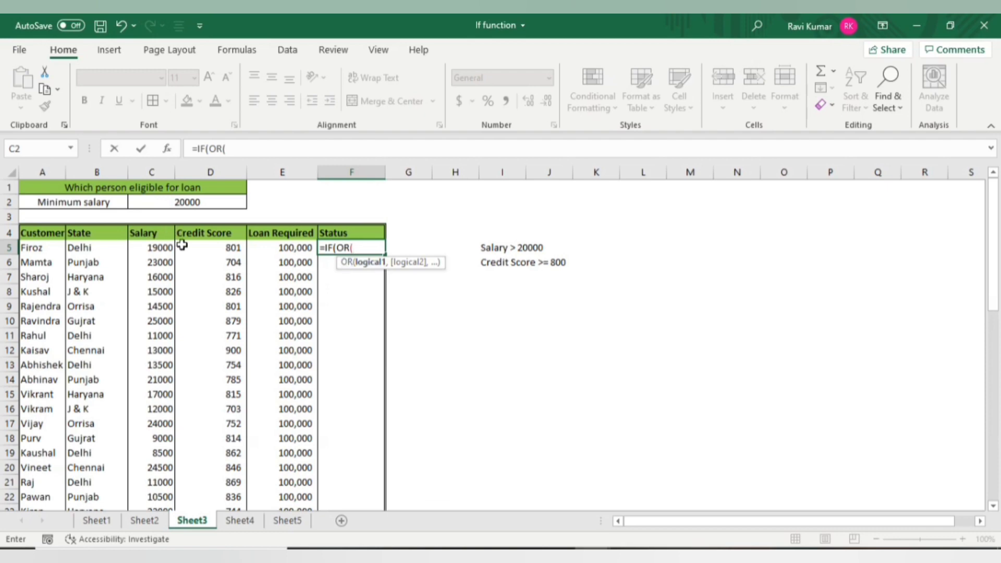
{"action": "left_click", "coordinate": [152, 245]}
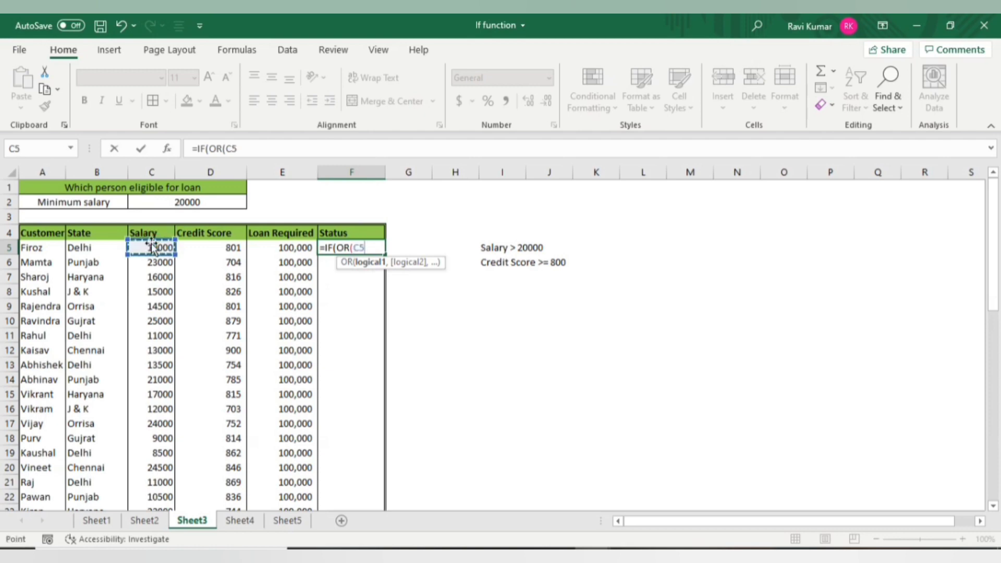
{"action": "type", "text": ">="}
{"action": "left_click", "coordinate": [173, 205]}
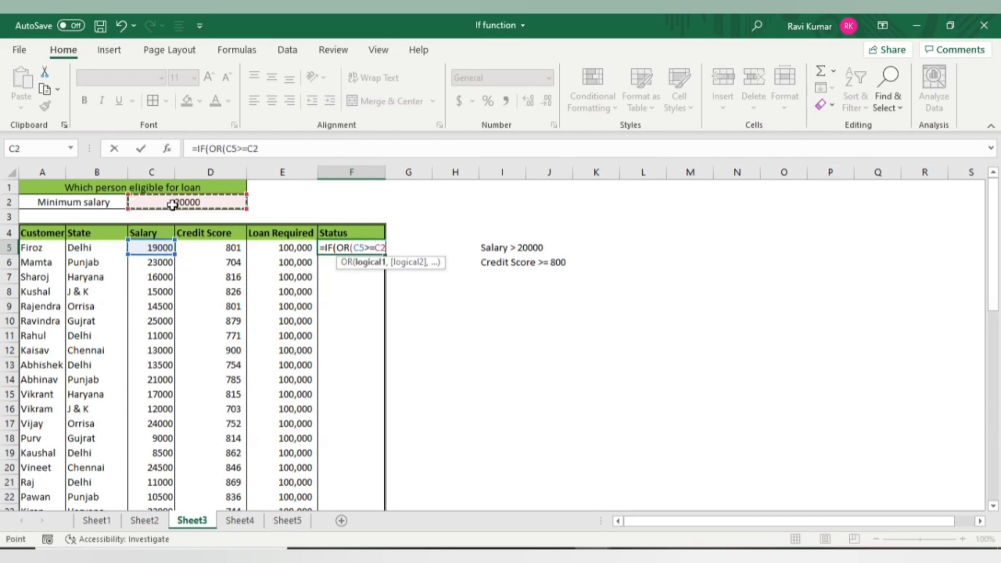
{"action": "type", "text": ","}
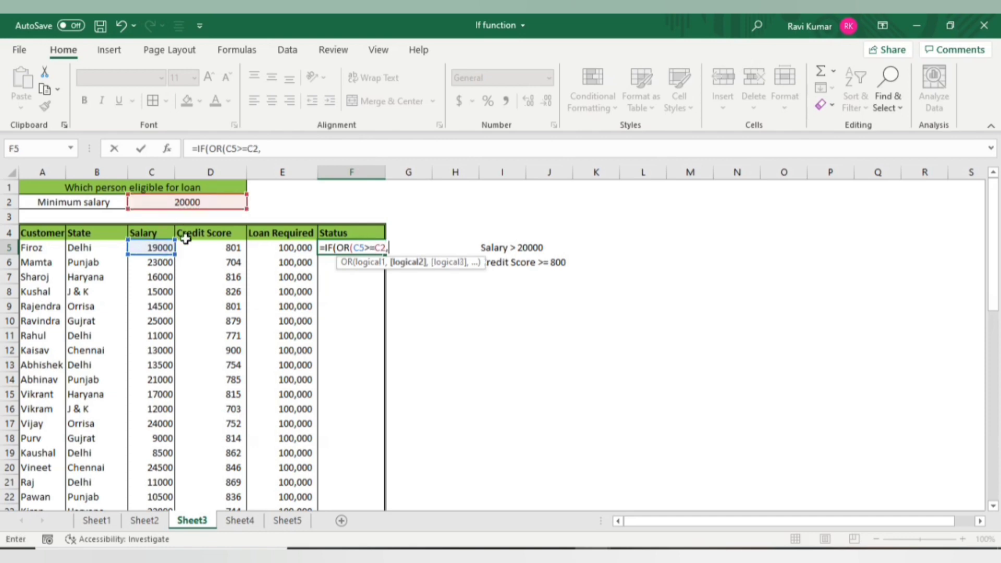
{"action": "left_click", "coordinate": [203, 248]}
{"action": "type", "text": ">"}
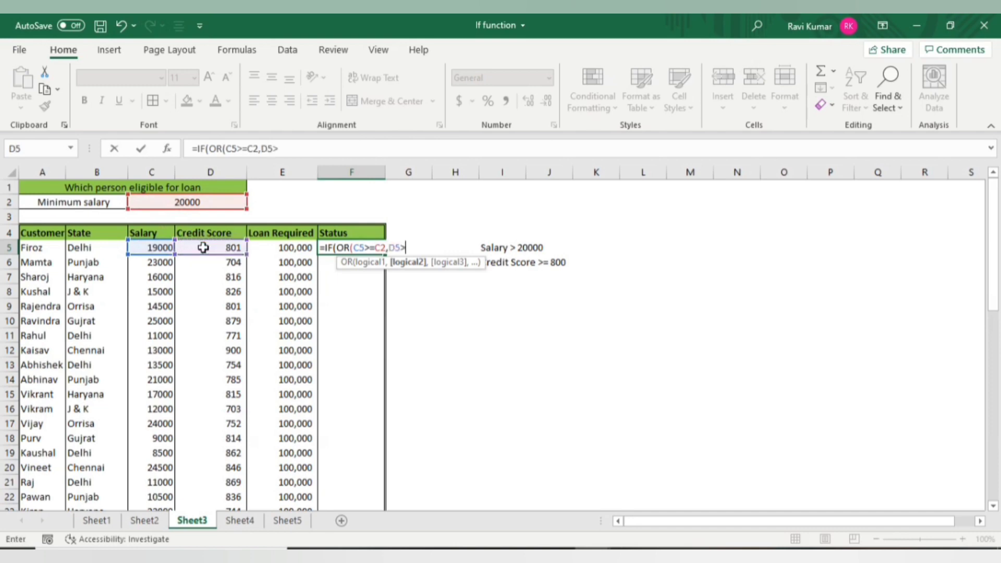
{"action": "type", "text": "=800"}
- Make the minimum salary reference absolute as $C$2 in the F5 formula and close the OR function's parenthesis
{"action": "double_click", "coordinate": [379, 247]}
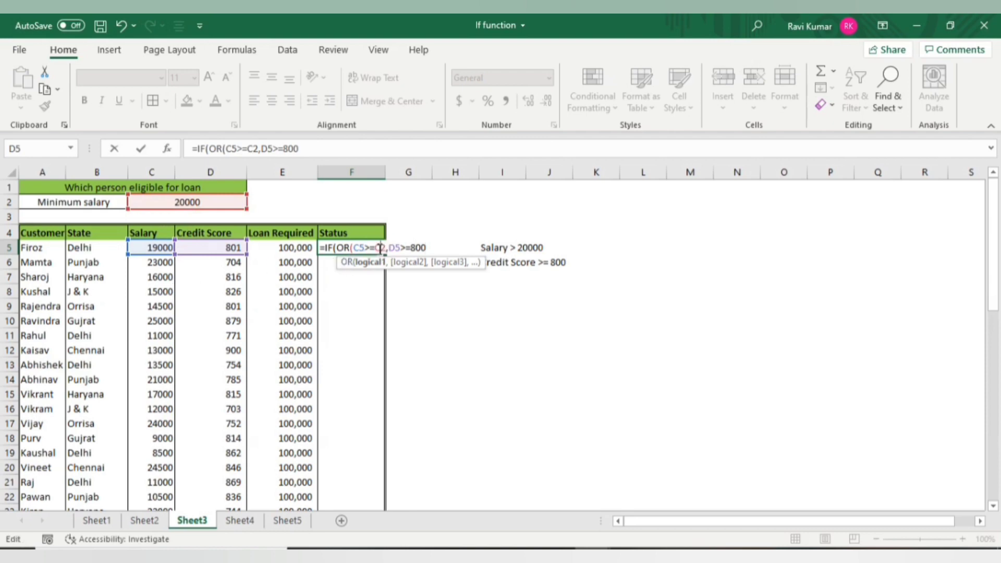
{"action": "key", "text": "F4"}
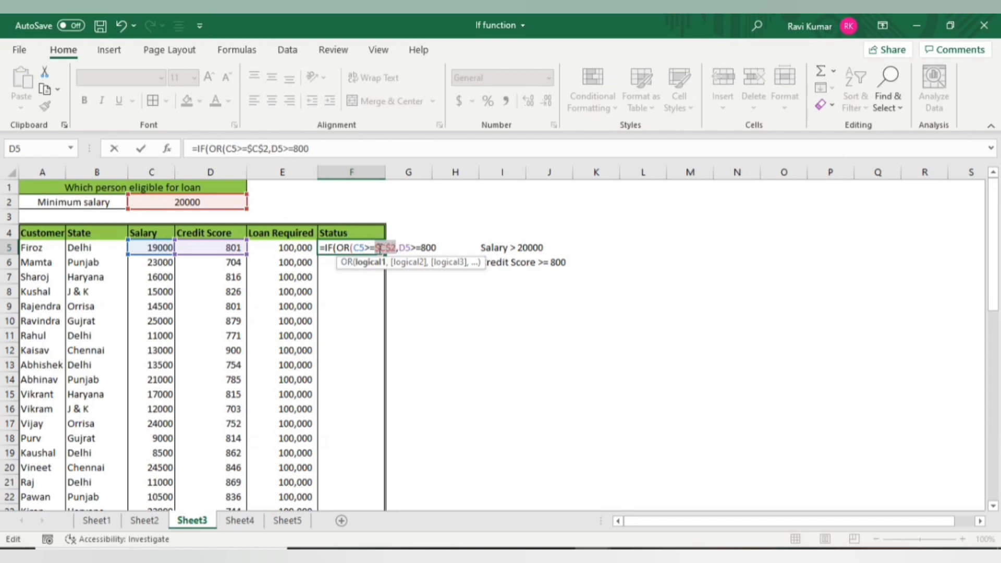
{"action": "key", "text": "Return"}
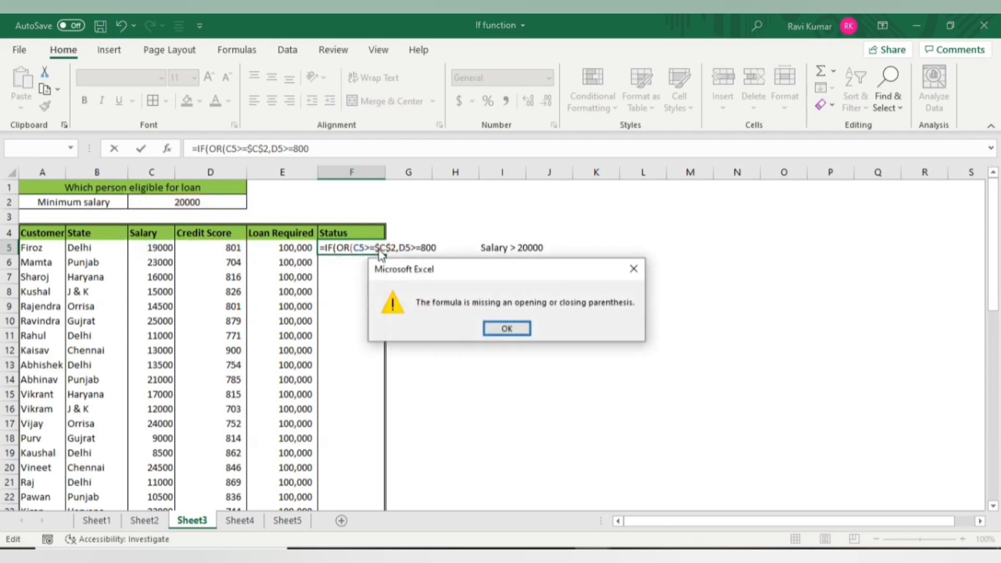
{"action": "left_click", "coordinate": [633, 269]}
{"action": "left_click", "coordinate": [442, 247]}
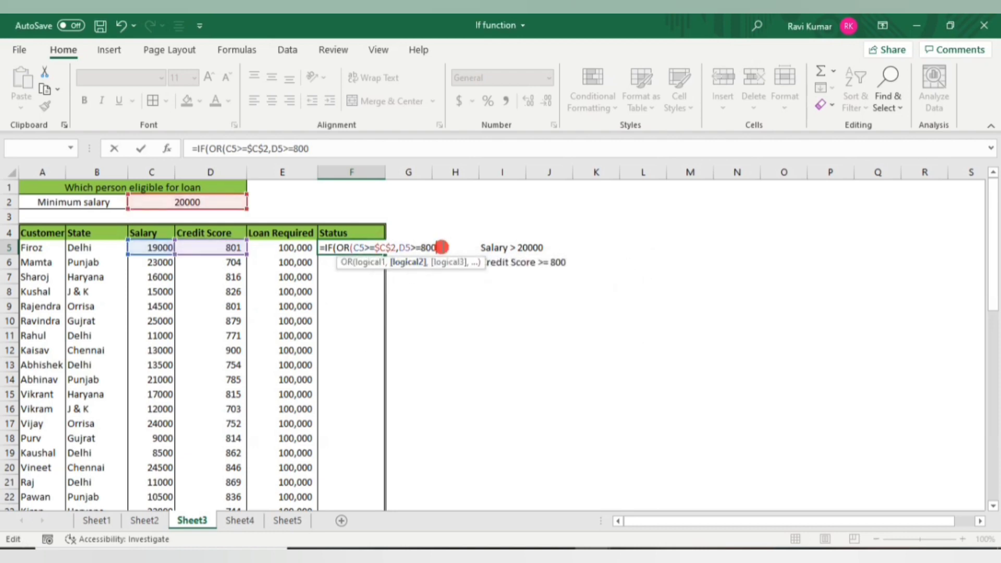
{"action": "type", "text": ")"}
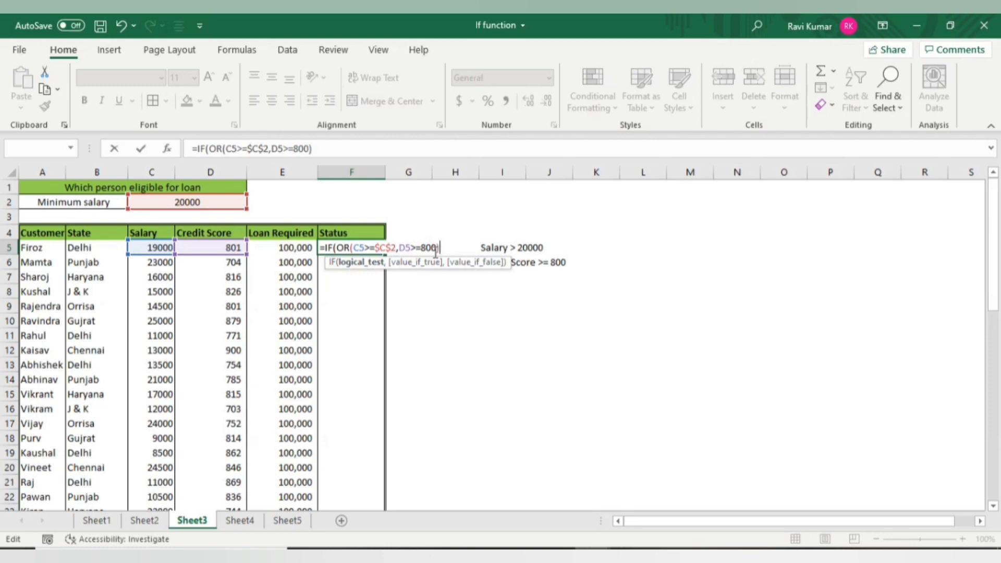
- Complete the IF formula in F5 with "Eligible" as the true result and "Not Eligible" as the false result
{"action": "type", "text": ","}
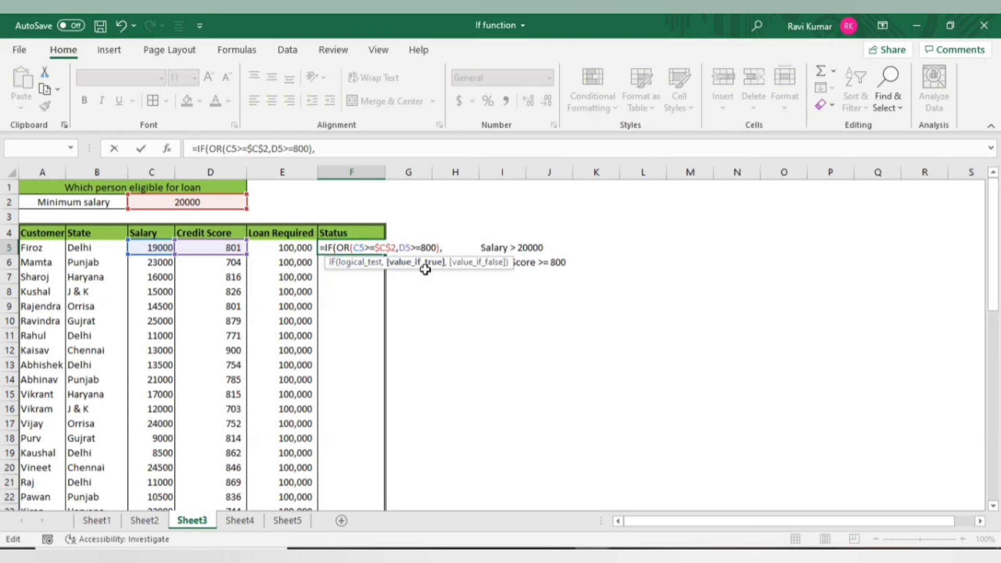
{"action": "type", "text": "\"Eligible\",No"}
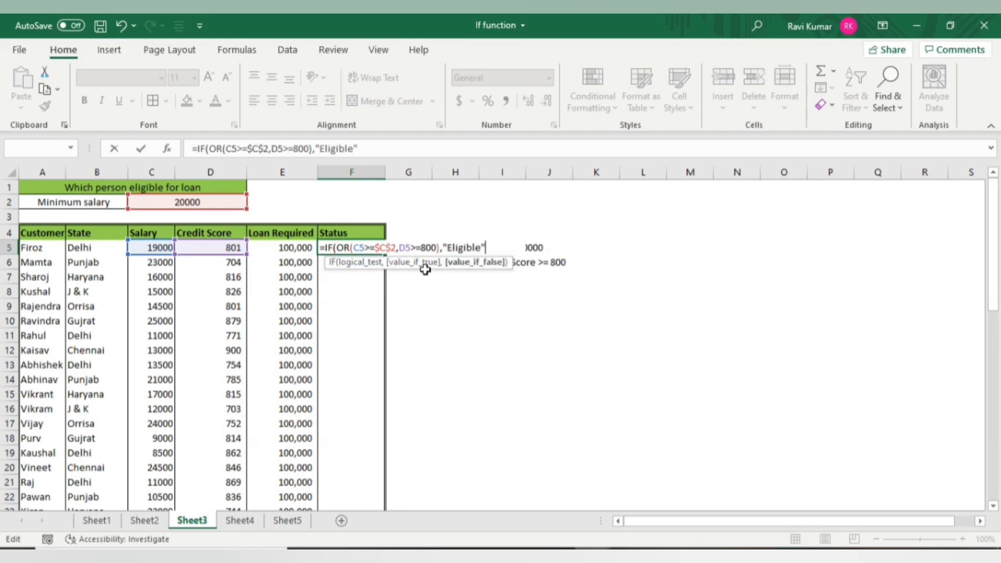
{"action": "type", "text": "t"}
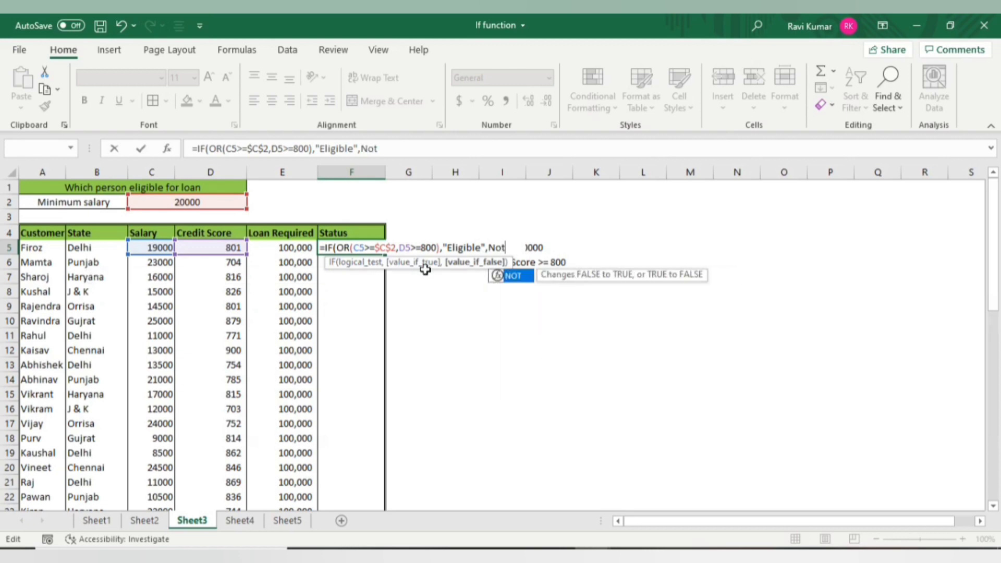
{"action": "key", "text": "BackSpace"}
{"action": "key", "text": "BackSpace"}
{"action": "key", "text": "BackSpace"}
{"action": "type", "text": "\""}
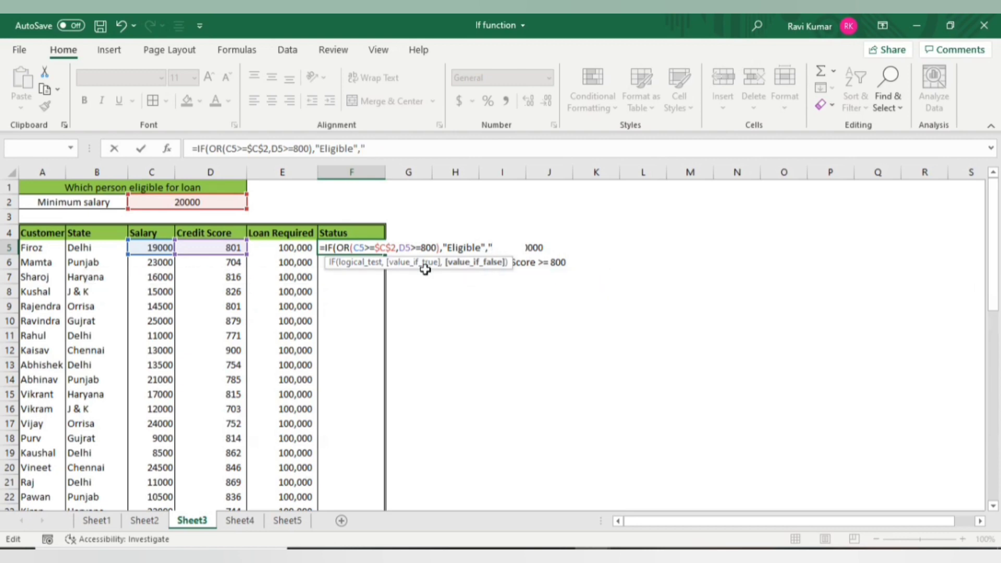
{"action": "type", "text": "Not"}
{"action": "type", "text": " Eli"}
{"action": "type", "text": "gible"}
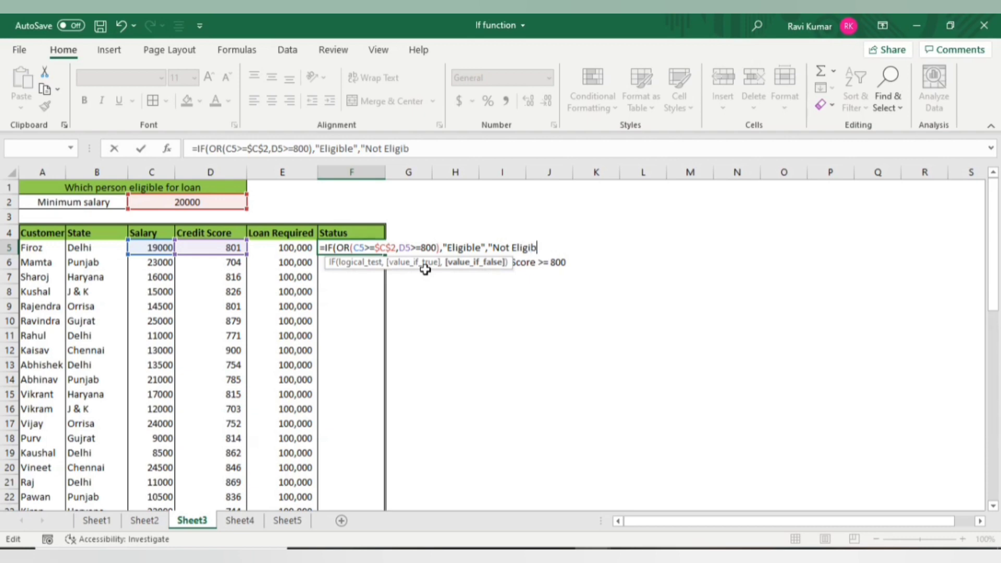
{"action": "type", "text": "\")"}
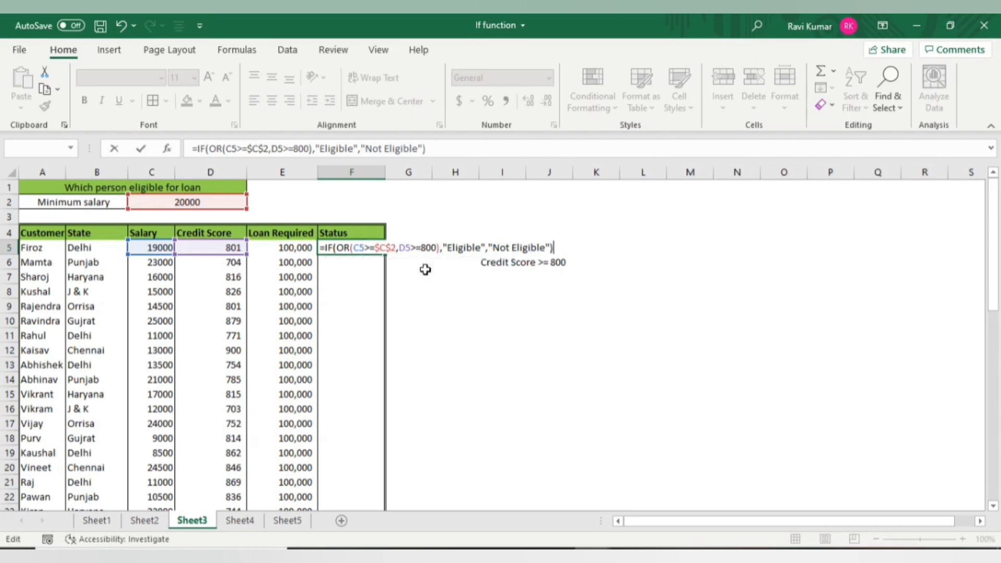
{"action": "key", "text": "Return"}
- Copy the F5 formula down the Status column through F26, pasting formulas only
{"action": "key", "text": "Up"}
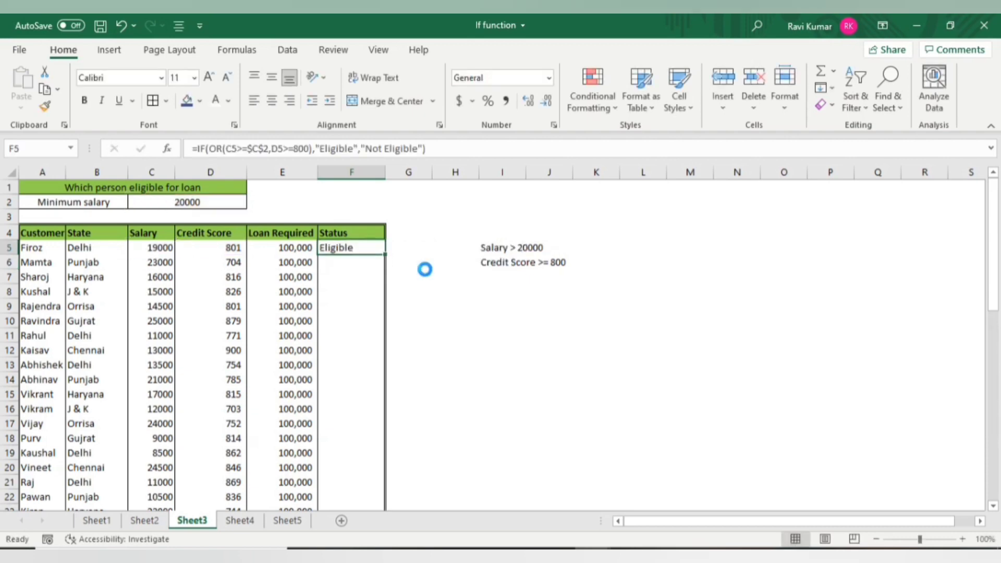
{"action": "key", "text": "ctrl+c"}
{"action": "key", "text": "Left"}
{"action": "key", "text": "ctrl+Down"}
{"action": "key", "text": "Right"}
{"action": "key", "text": "ctrl+shift+Up"}
{"action": "key", "text": "ctrl+alt+v"}
{"action": "key", "text": "f"}
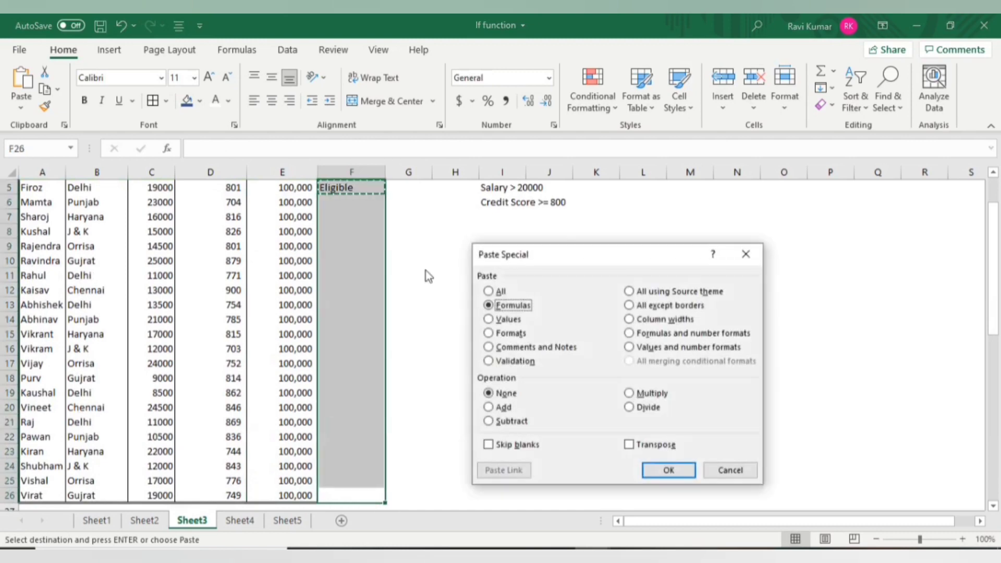
{"action": "key", "text": "Return"}
{"action": "key", "text": "ctrl+Up"}
{"action": "key", "text": "Escape"}
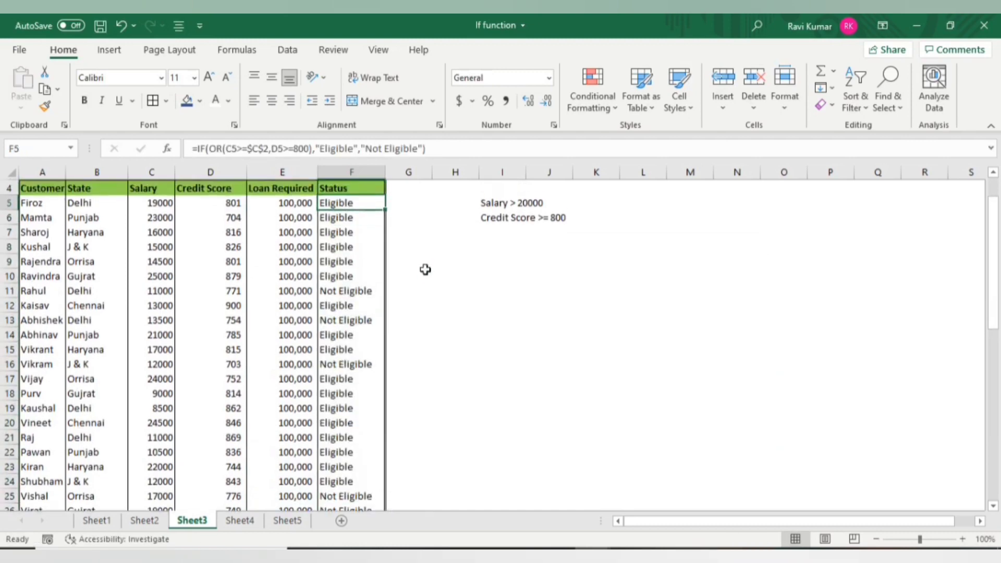
- Check the loan statuses in rows 11 and 19 against each customer's salary and credit score
{"action": "key", "text": "Down"}
{"action": "key", "text": "Down"}
{"action": "key", "text": "Down"}
{"action": "key", "text": "Down"}
{"action": "key", "text": "Down"}
{"action": "key", "text": "Down"}
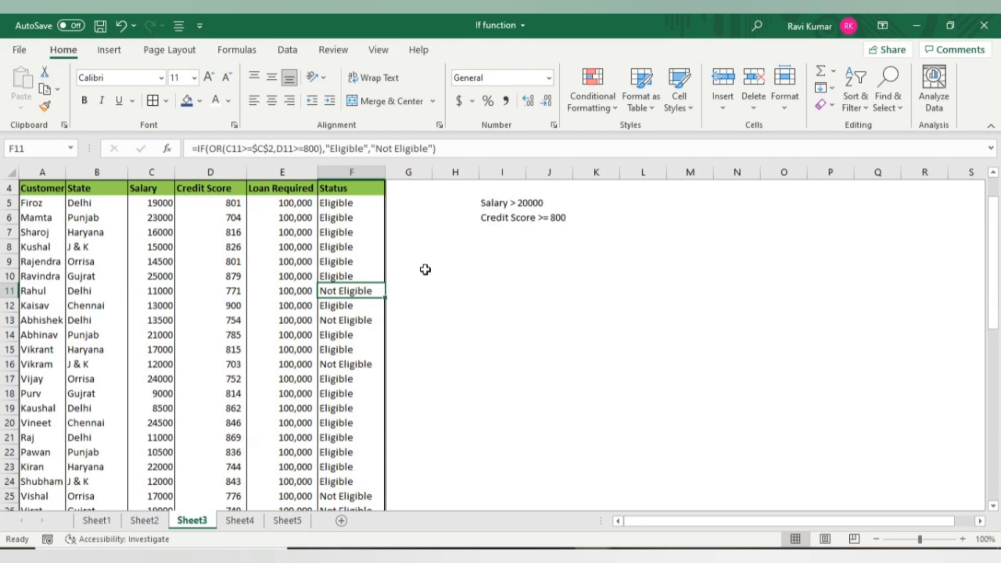
{"action": "left_click", "coordinate": [149, 296]}
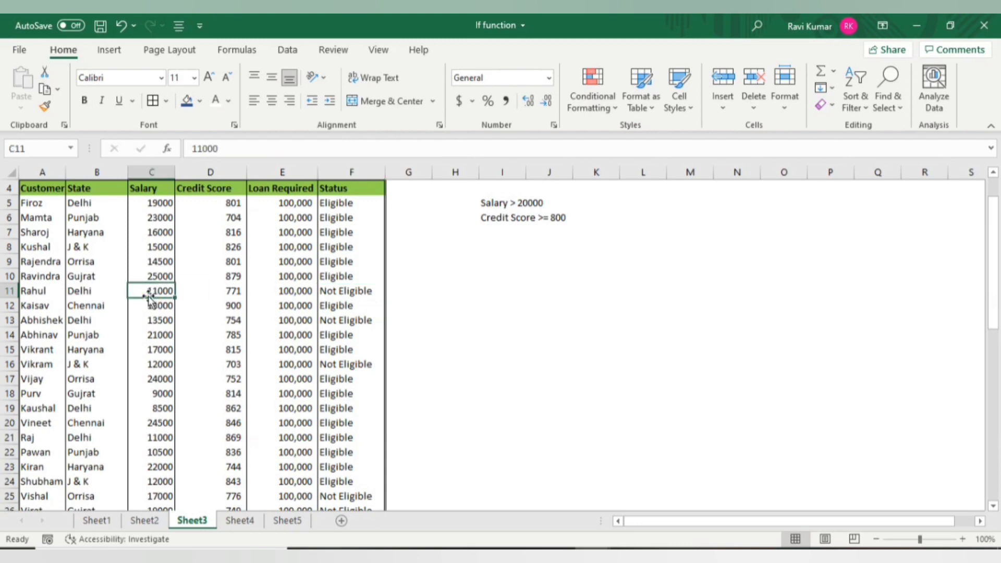
{"action": "left_click", "coordinate": [199, 292]}
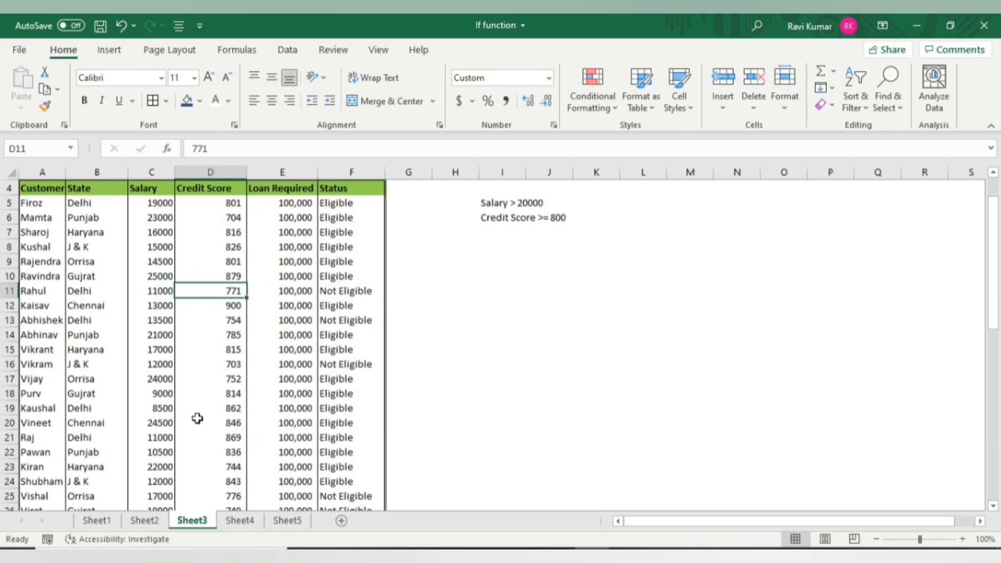
{"action": "left_click", "coordinate": [172, 408]}
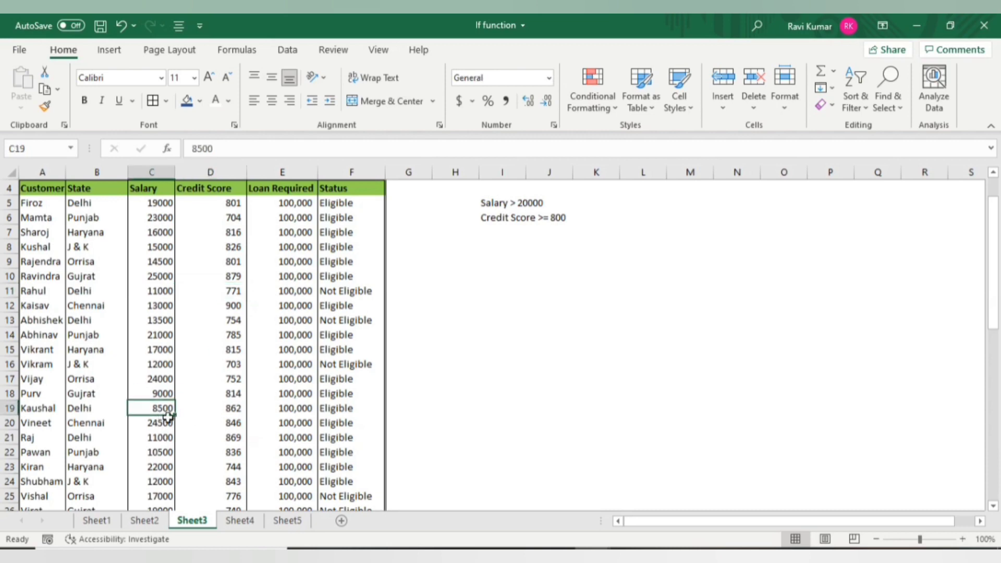
{"action": "left_click", "coordinate": [211, 412]}
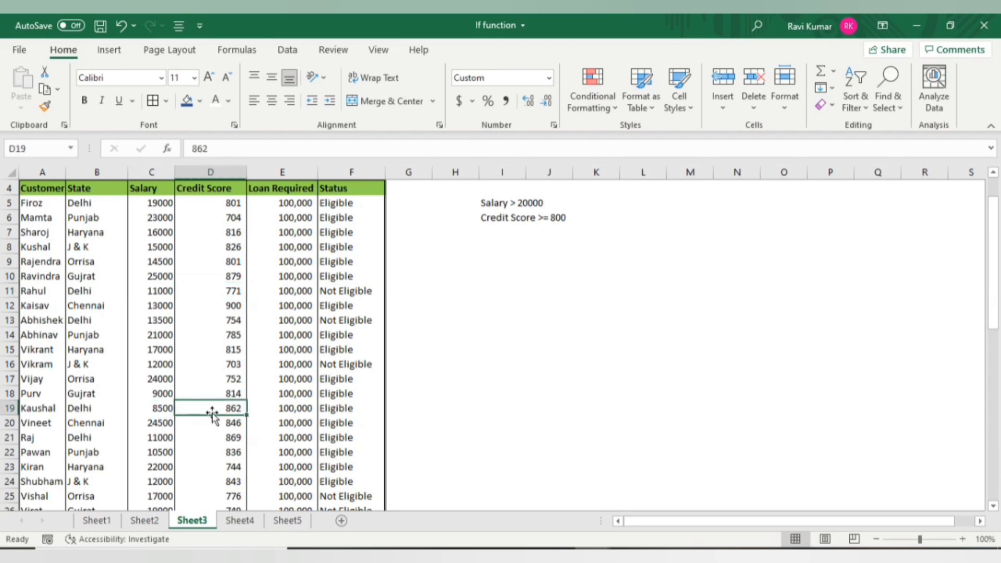
{"action": "left_click", "coordinate": [351, 411]}
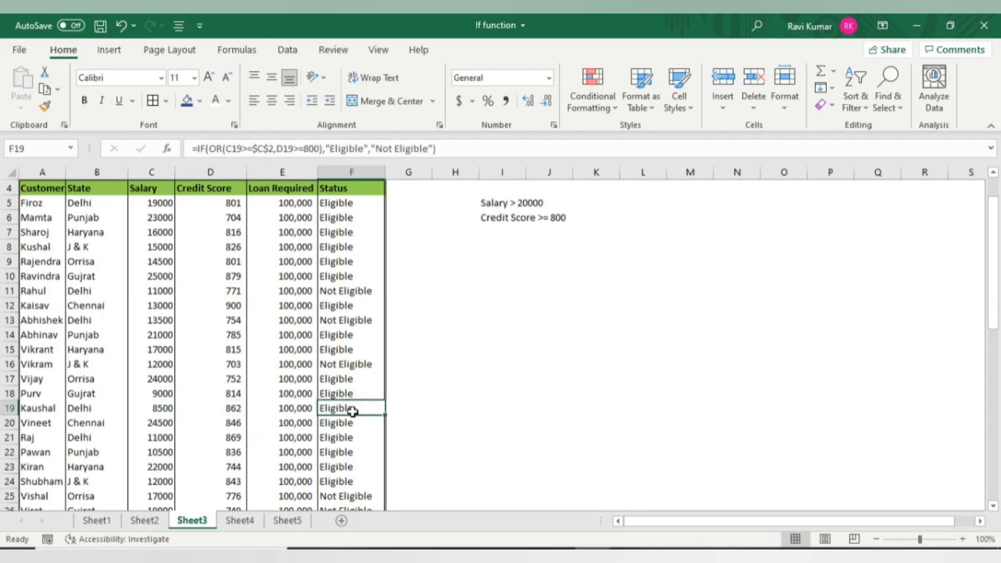
- Compare the salaries and credit scores in rows 25 and 26 with the loan criteria and their statuses
{"action": "scroll", "coordinate": [352, 409], "scroll_direction": "down", "scroll_amount": 2}
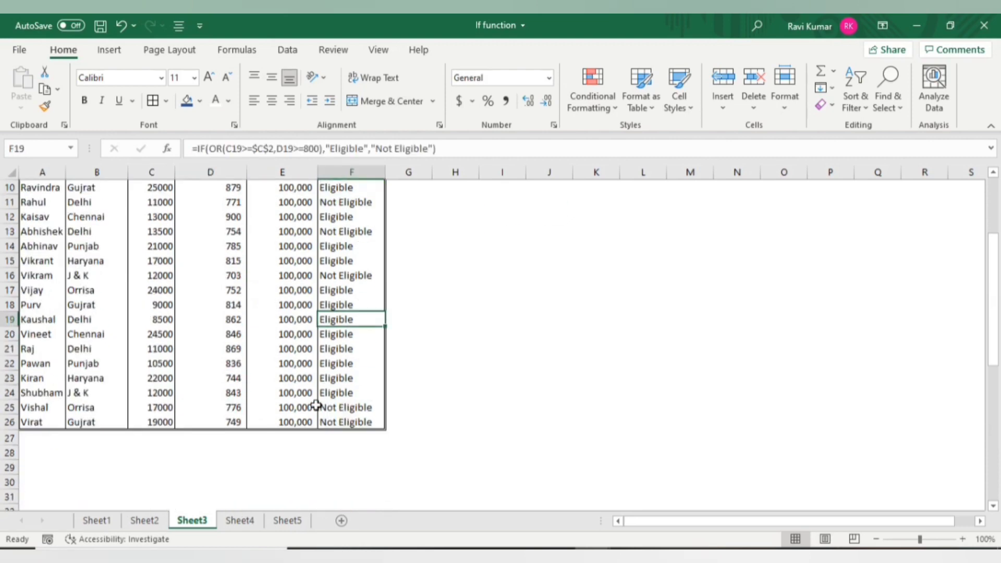
{"action": "left_click", "coordinate": [166, 402]}
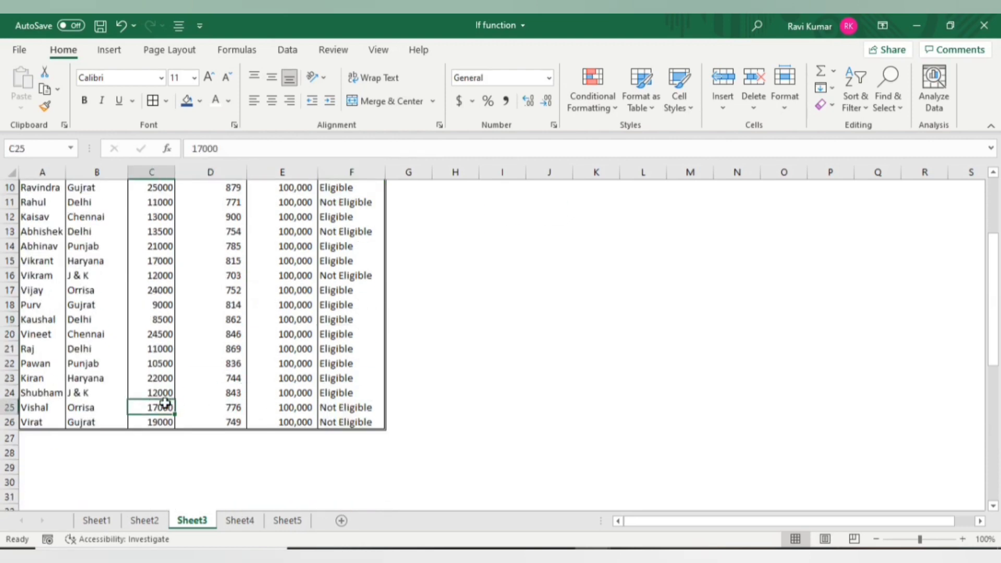
{"action": "left_click", "coordinate": [220, 411]}
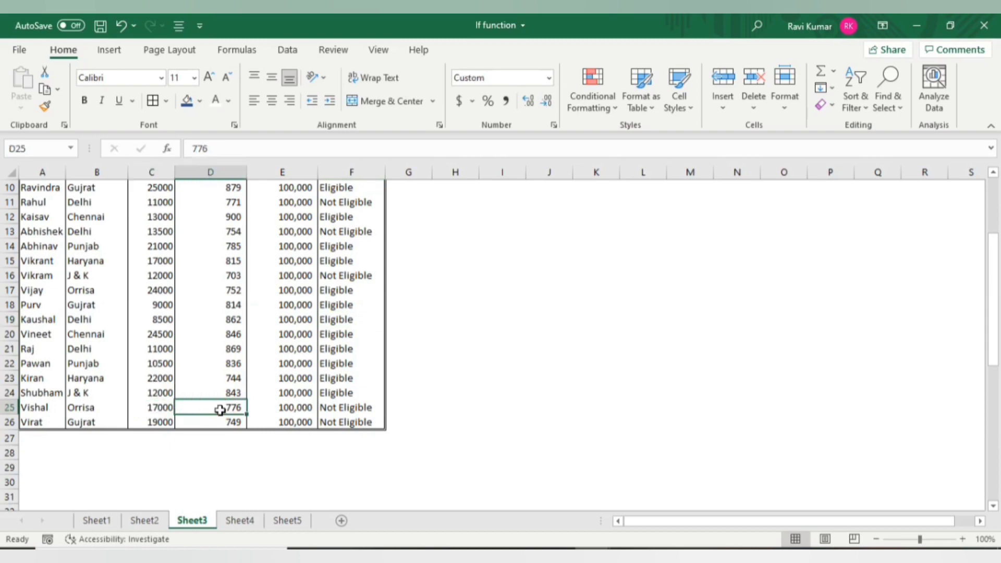
{"action": "left_click", "coordinate": [159, 412]}
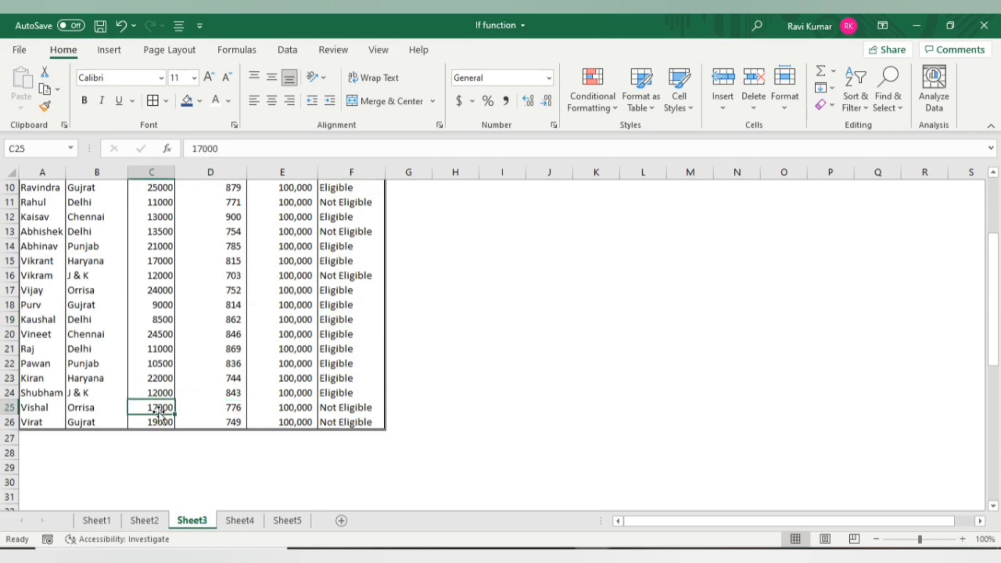
{"action": "left_click", "coordinate": [328, 409]}
{"action": "left_click", "coordinate": [144, 405]}
{"action": "scroll", "coordinate": [182, 401], "scroll_direction": "up", "scroll_amount": 3}
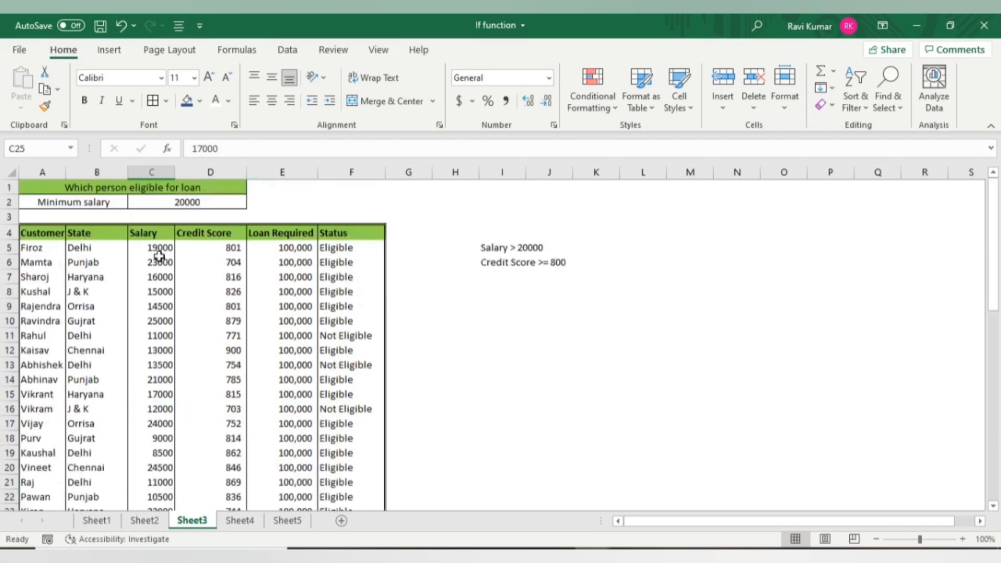
{"action": "scroll", "coordinate": [167, 327], "scroll_direction": "down", "scroll_amount": 4}
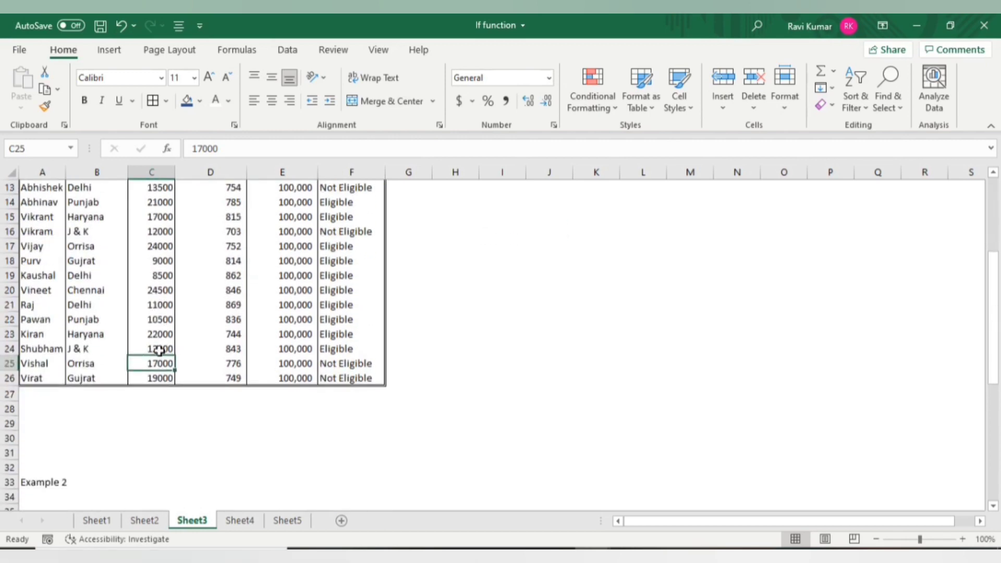
{"action": "left_click", "coordinate": [193, 361]}
{"action": "left_click", "coordinate": [166, 376]}
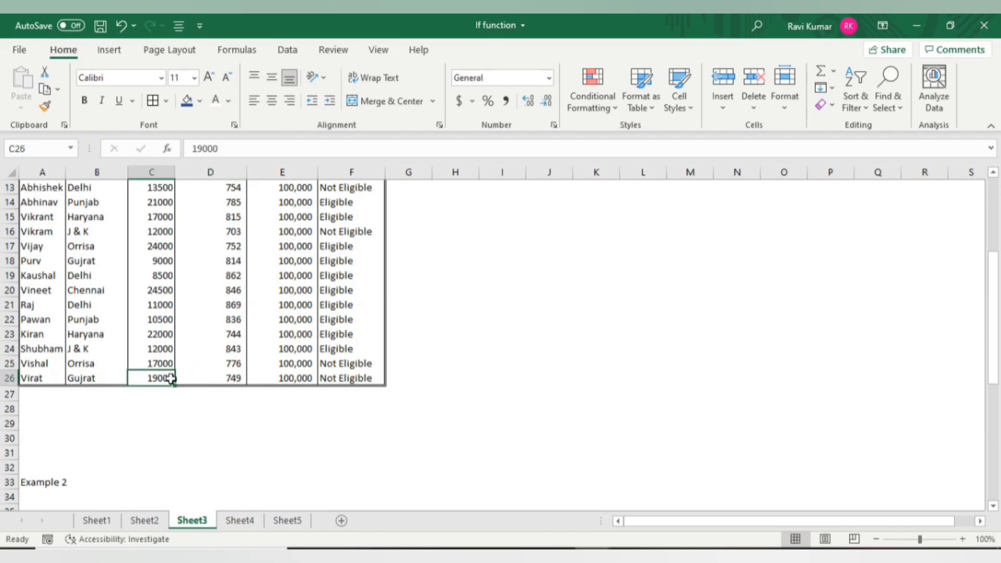
{"action": "left_click", "coordinate": [221, 376]}
{"action": "left_click", "coordinate": [322, 378]}
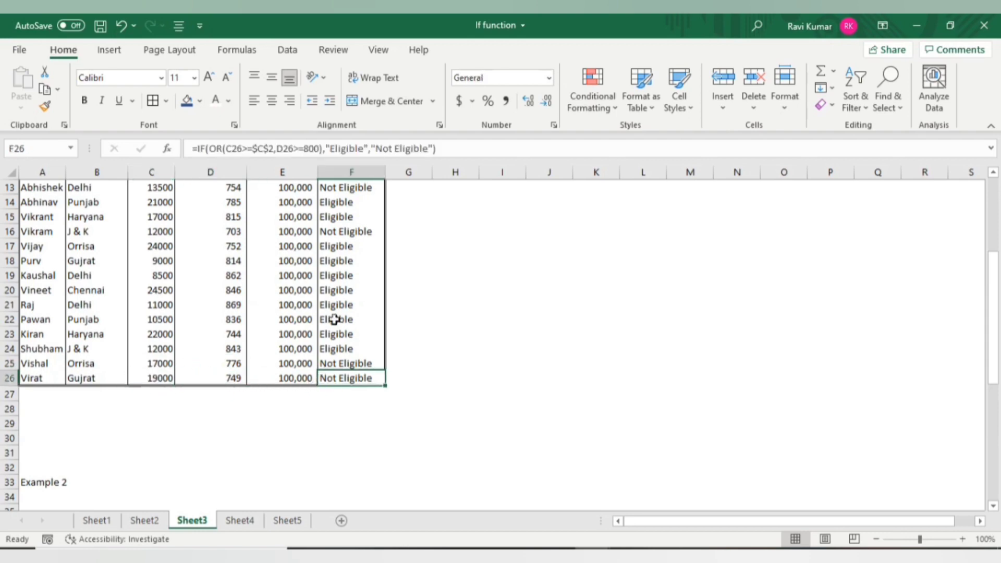
- Review the copied status formula in F7 and switch to Sheet4 with the incentive table
{"action": "scroll", "coordinate": [334, 320], "scroll_direction": "up", "scroll_amount": 4}
{"action": "left_click", "coordinate": [348, 276]}
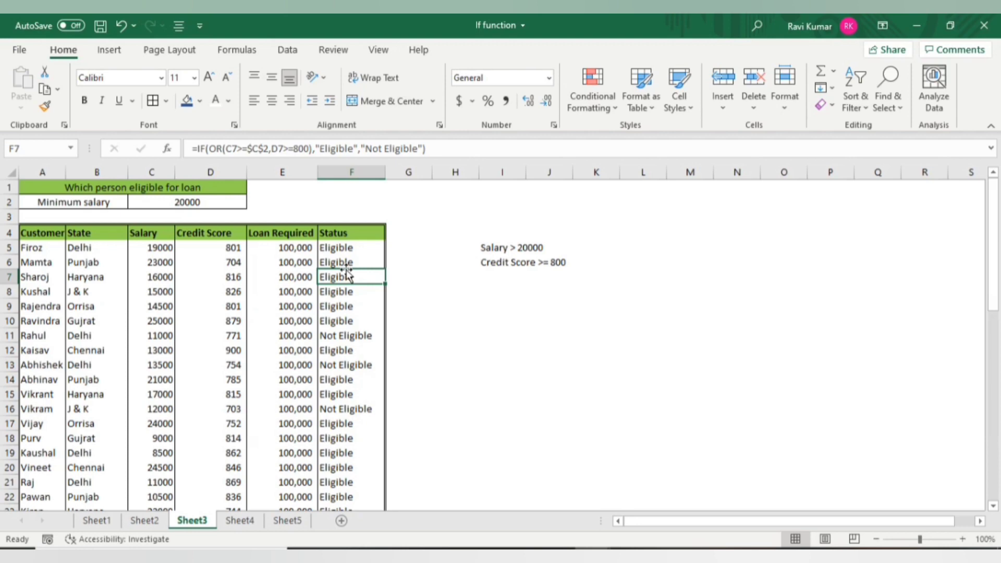
{"action": "key", "text": "ctrl+Page_Down"}
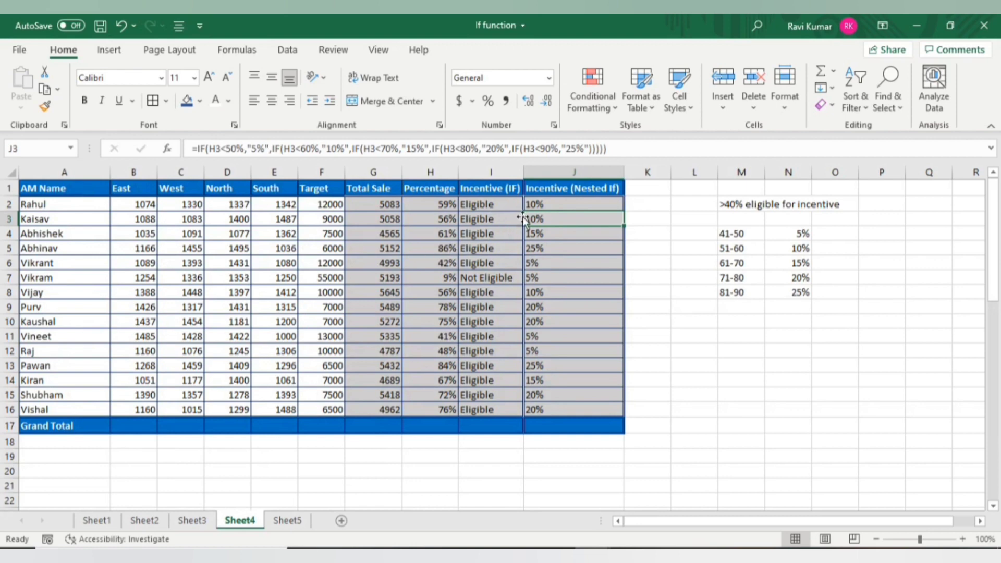
- Review the nested IF incentive formulas in column J of Sheet4, glancing back at the loan table on Sheet3
{"action": "left_click", "coordinate": [553, 206]}
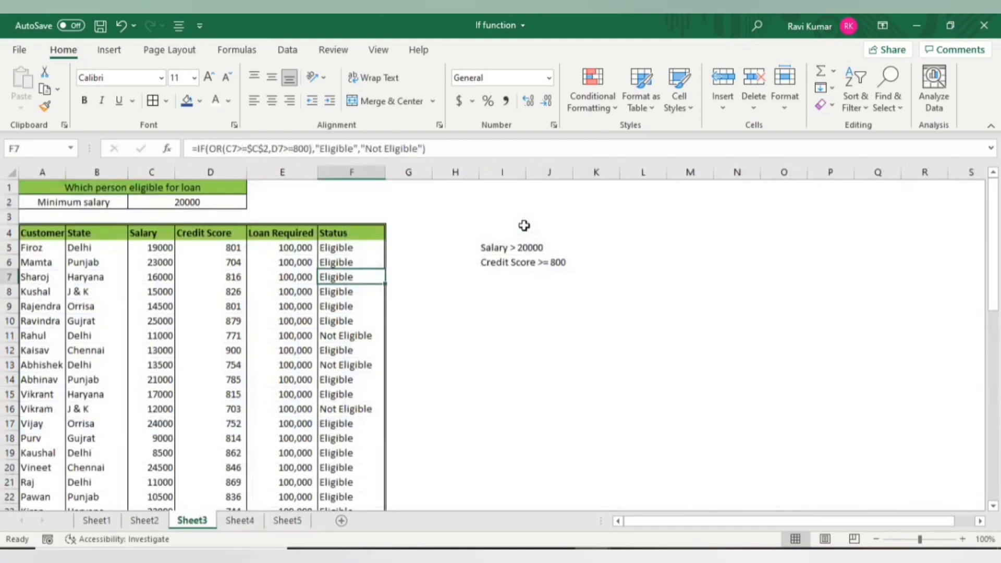
{"action": "left_click", "coordinate": [330, 364]}
{"action": "key", "text": "Home"}
{"action": "key", "text": "Right"}
{"action": "key", "text": "ctrl+Down"}
{"action": "key", "text": "ctrl+Down"}
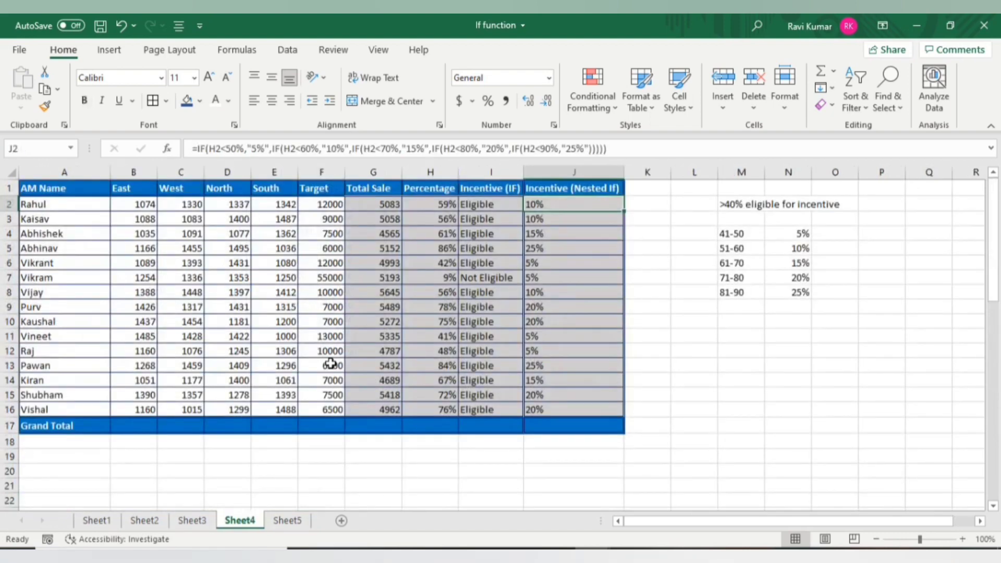
{"action": "key", "text": "Home"}
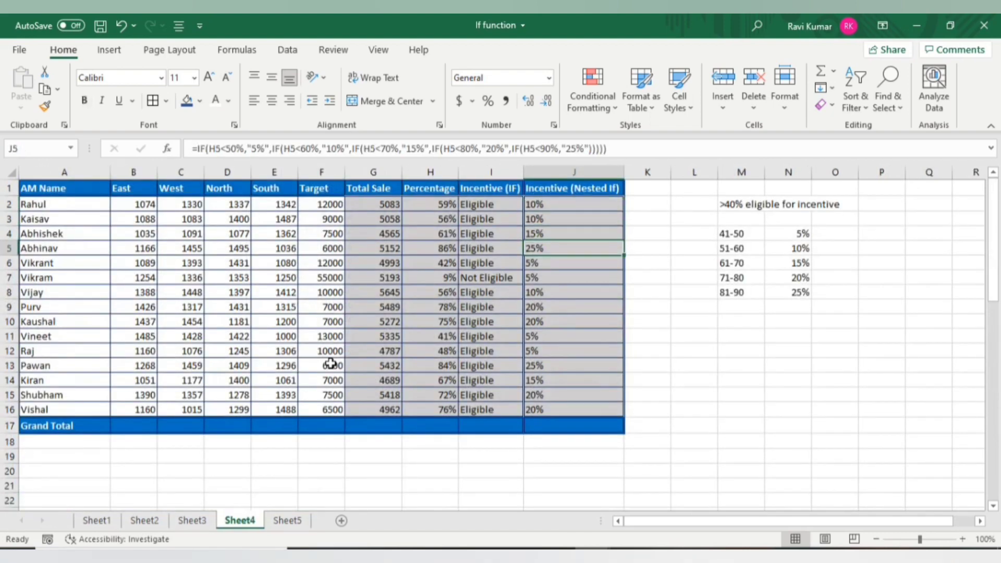
- Find the student marks table below the Grand Total row on Sheet4, going to its Student Name header in A27
{"action": "key", "text": "ctrl+Down"}
{"action": "key", "text": "Down"}
{"action": "key", "text": "Down"}
{"action": "key", "text": "Down"}
{"action": "key", "text": "Down"}
{"action": "key", "text": "Down"}
{"action": "key", "text": "Down"}
{"action": "key", "text": "Down"}
{"action": "key", "text": "Down"}
{"action": "key", "text": "Down"}
{"action": "key", "text": "Down"}
{"action": "key", "text": "Down"}
{"action": "key", "text": "Down"}
{"action": "key", "text": "Down"}
{"action": "key", "text": "Down"}
{"action": "key", "text": "Down"}
{"action": "key", "text": "Down"}
{"action": "key", "text": "Down"}
{"action": "key", "text": "Down"}
{"action": "key", "text": "Down"}
{"action": "key", "text": "Down"}
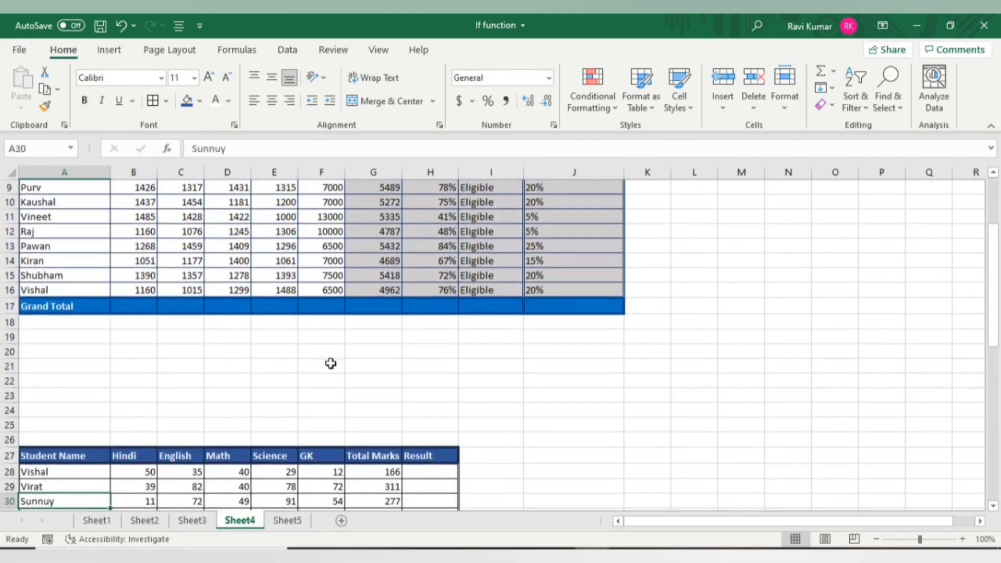
{"action": "key", "text": "Up"}
{"action": "key", "text": "Up"}
{"action": "key", "text": "Up"}
{"action": "key", "text": "Up"}
{"action": "key", "text": "Up"}
{"action": "key", "text": "Up"}
{"action": "key", "text": "Up"}
{"action": "key", "text": "Up"}
{"action": "key", "text": "Up"}
{"action": "key", "text": "Up"}
{"action": "key", "text": "Up"}
{"action": "key", "text": "Up"}
{"action": "key", "text": "Up"}
{"action": "key", "text": "Up"}
{"action": "key", "text": "Up"}
{"action": "key", "text": "Up"}
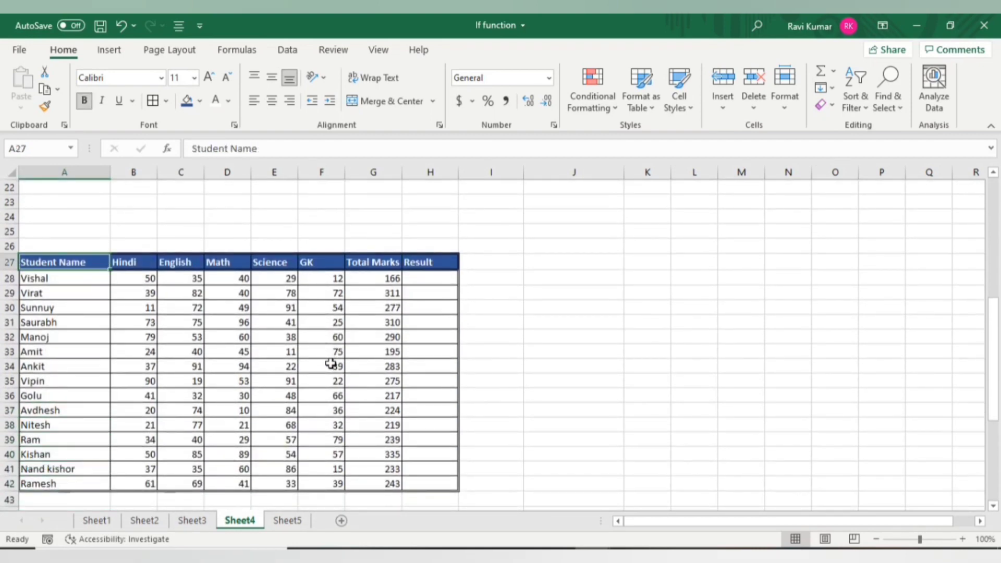
- Enter an AND formula in H28 testing that the Hindi mark B28 and the English mark C28 are both >=33
{"action": "key", "text": "Down"}
{"action": "key", "text": "Right"}
{"action": "key", "text": "Right"}
{"action": "key", "text": "Right"}
{"action": "key", "text": "Right"}
{"action": "key", "text": "Right"}
{"action": "key", "text": "Right"}
{"action": "key", "text": "Right"}
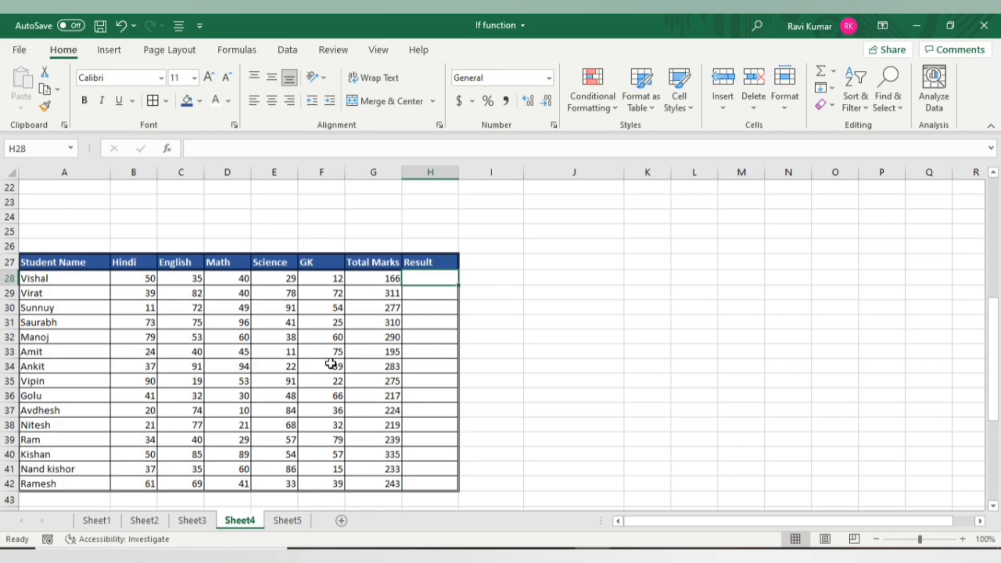
{"action": "type", "text": "=an"}
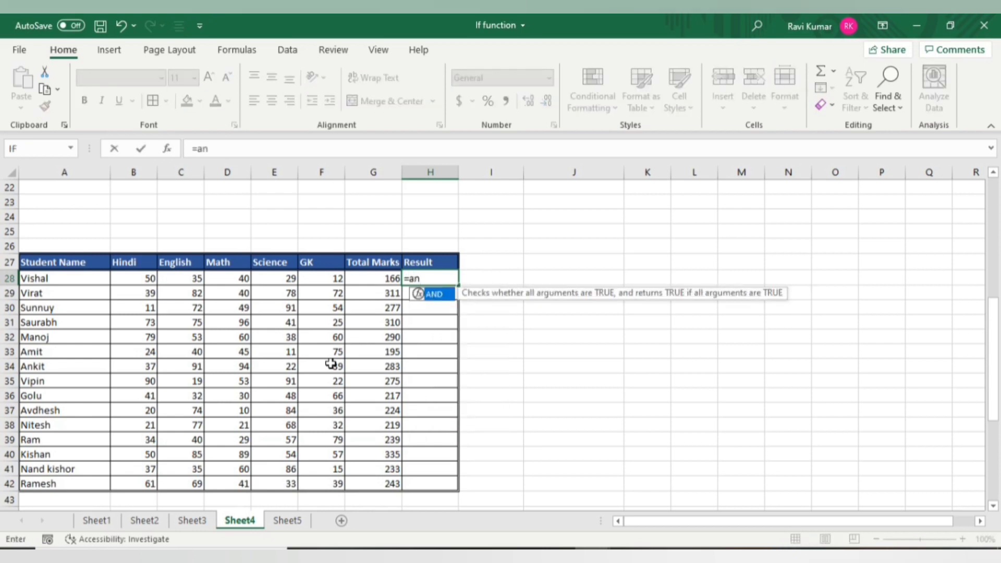
{"action": "key", "text": "Tab"}
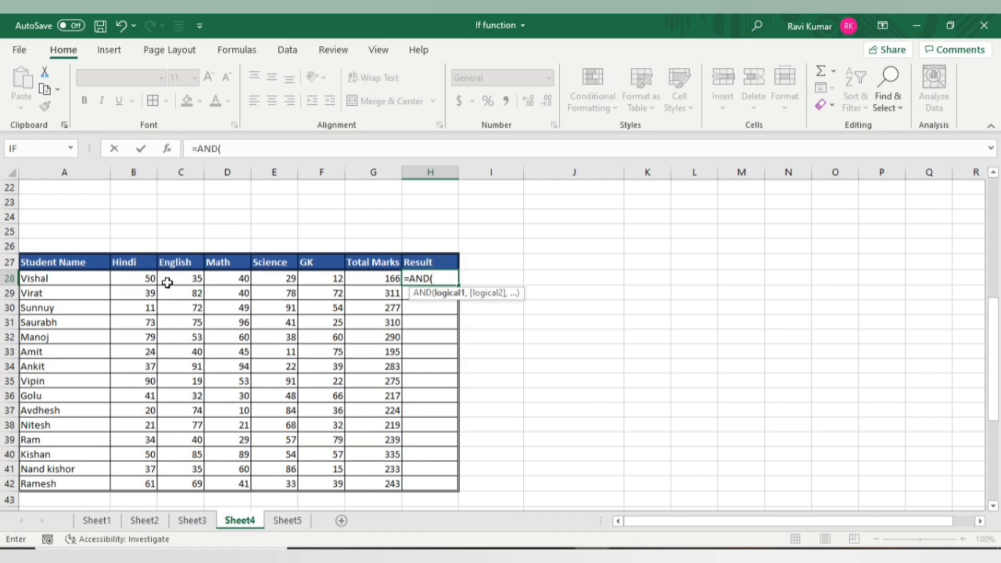
{"action": "left_click", "coordinate": [146, 282]}
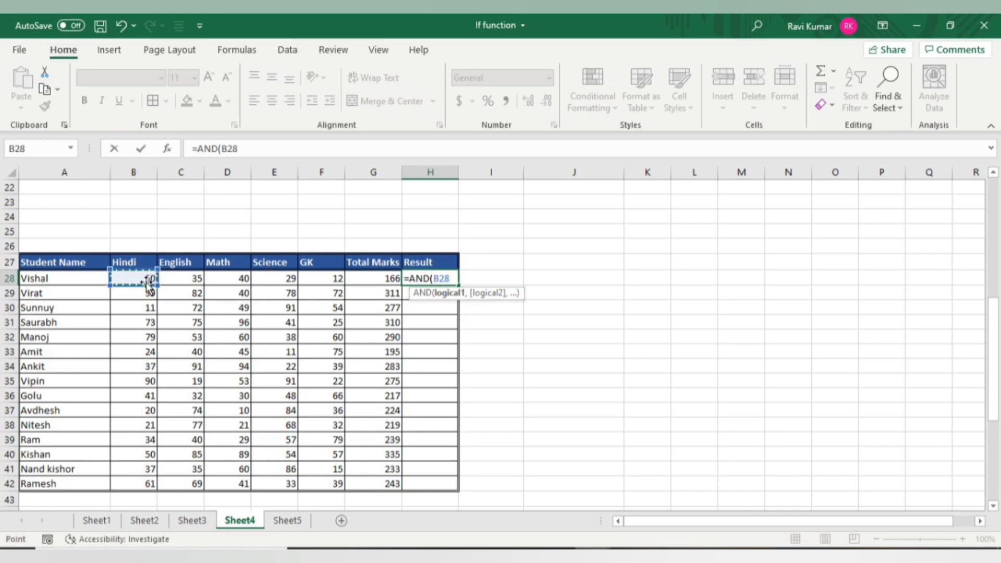
{"action": "type", "text": ">=33,"}
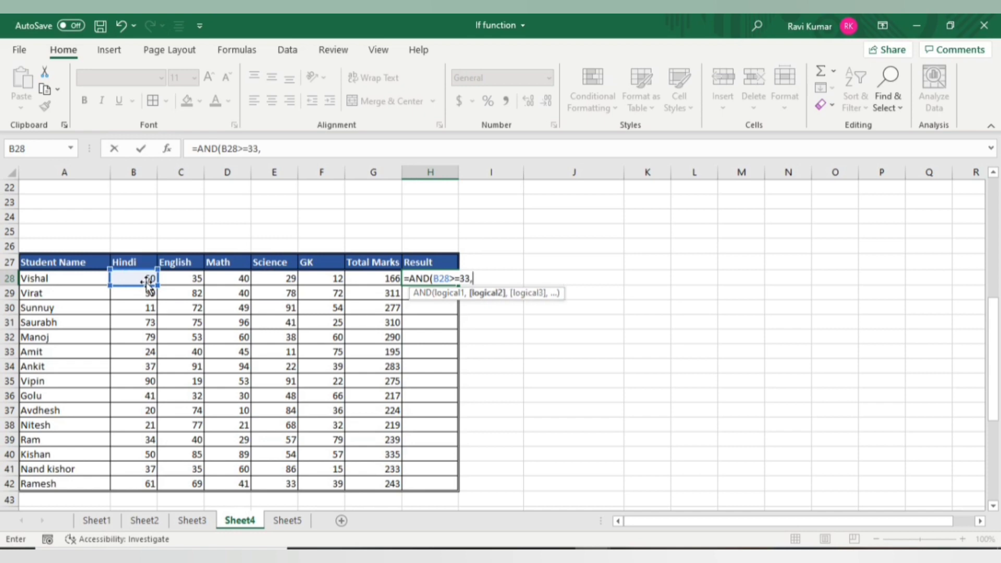
{"action": "left_click", "coordinate": [173, 276]}
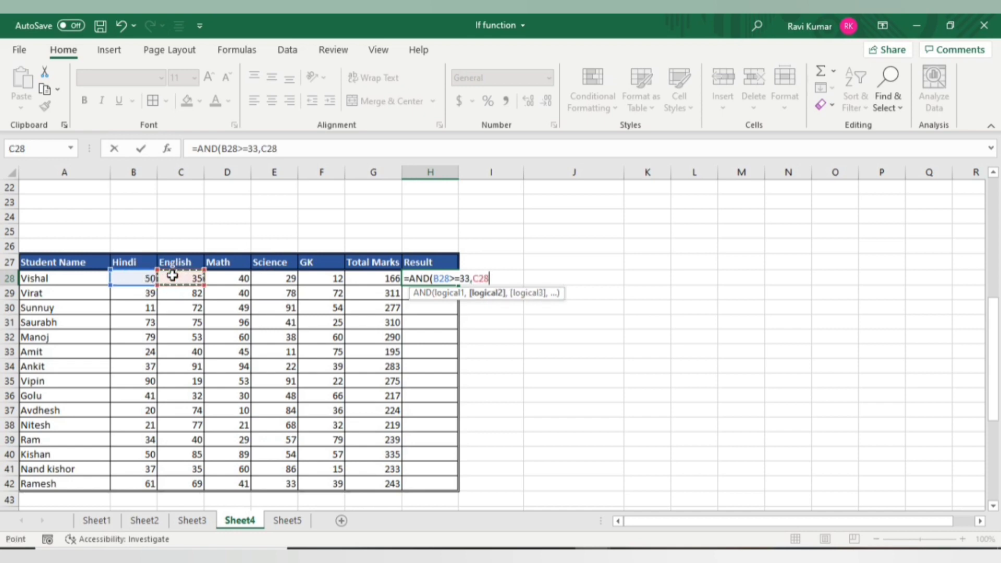
{"action": "type", "text": ">=33"}
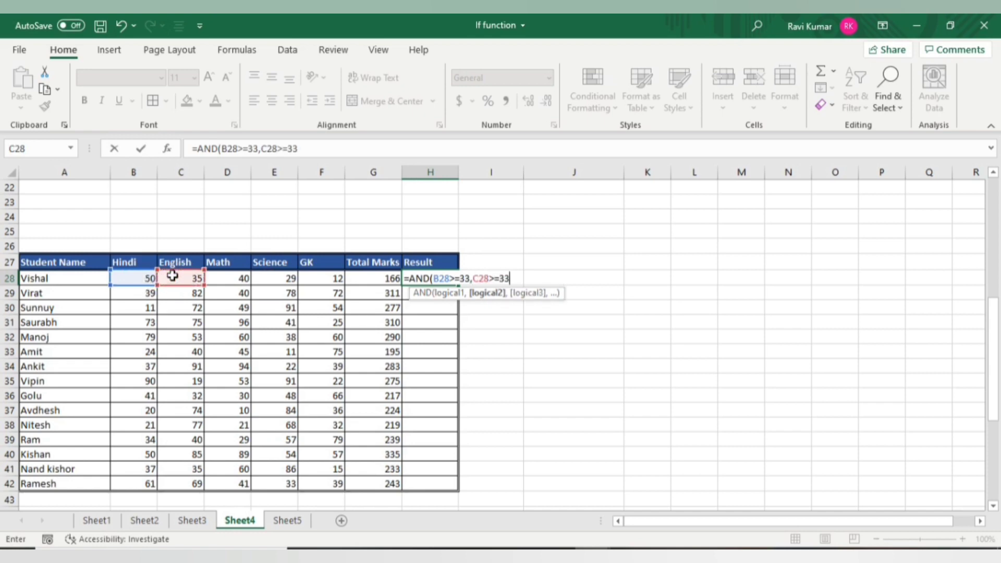
{"action": "left_click", "coordinate": [220, 275]}
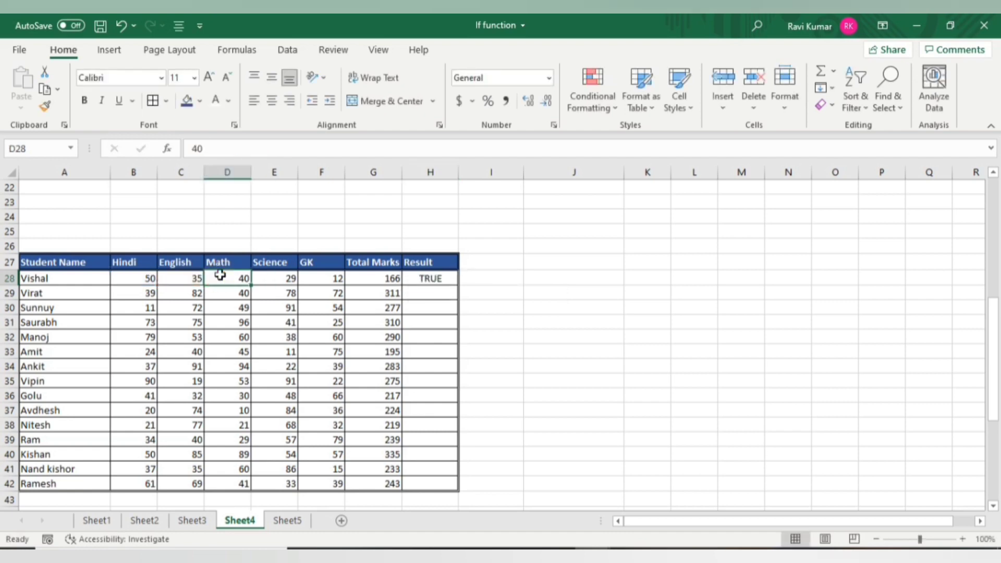
{"action": "type", "text": ">"}
{"action": "key", "text": "Escape"}
- Add the Math condition D28>=33 as the third test in the AND formula in H28
{"action": "left_click", "coordinate": [443, 276]}
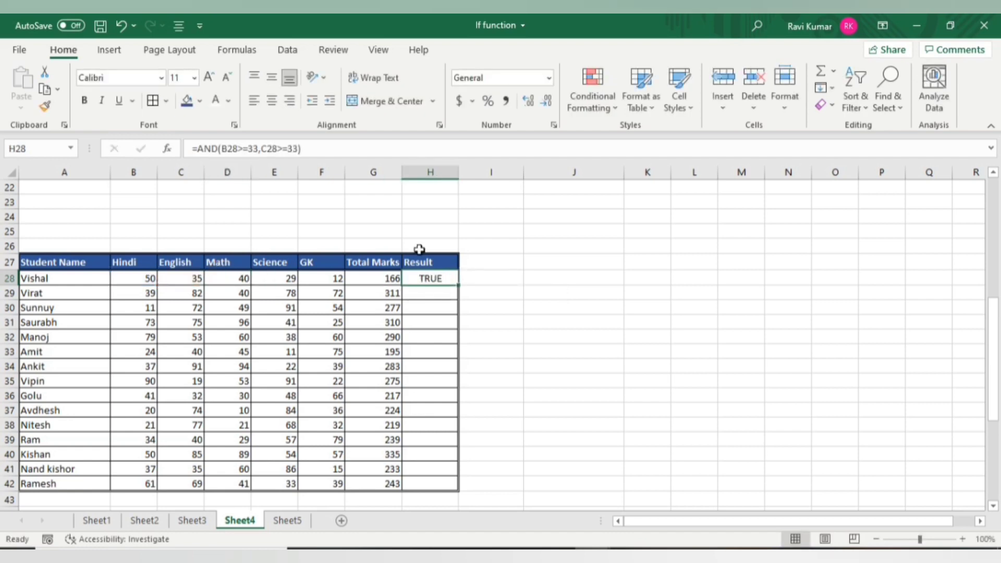
{"action": "left_click", "coordinate": [327, 154]}
{"action": "key", "text": "BackSpace"}
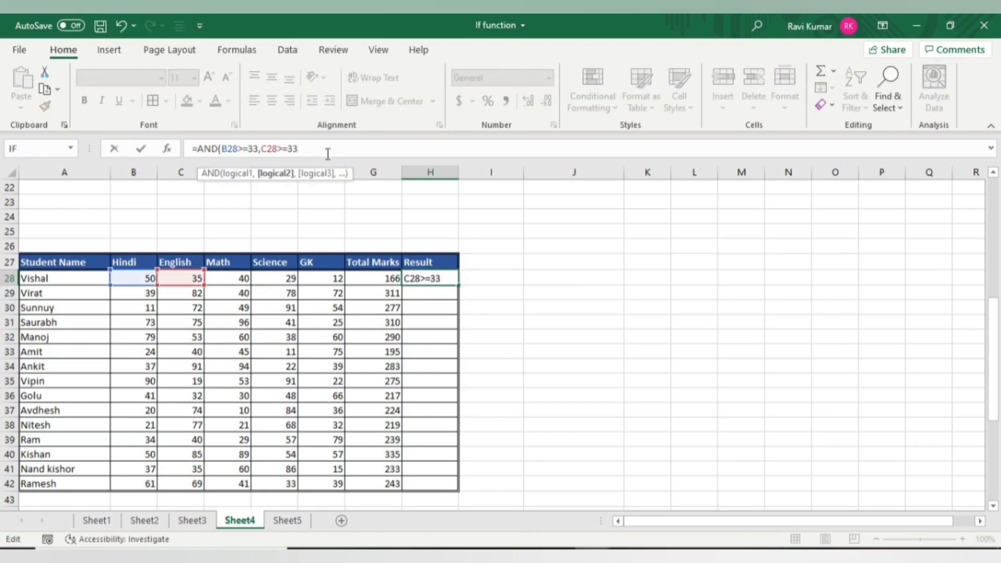
{"action": "type", "text": ","}
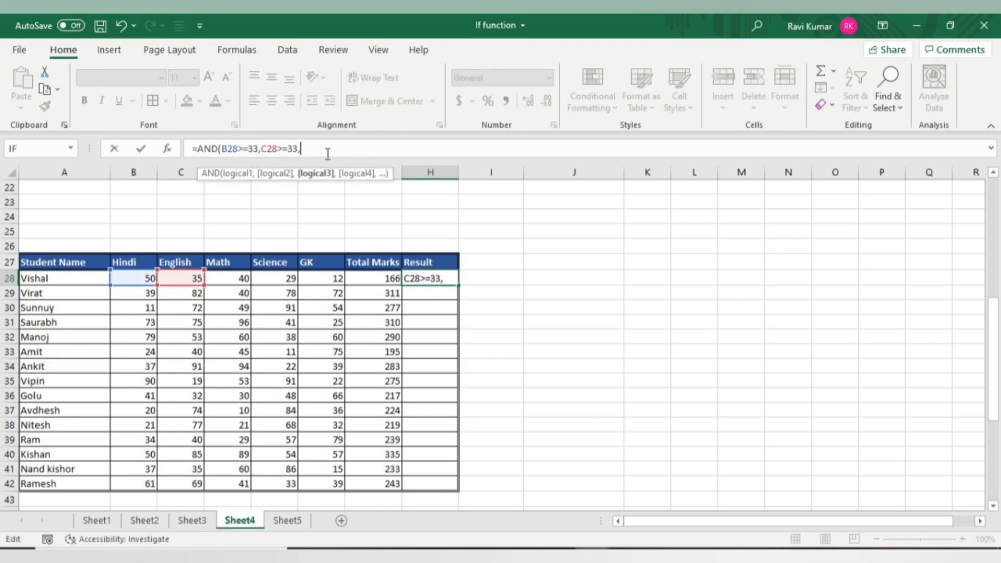
{"action": "left_click", "coordinate": [219, 279]}
{"action": "type", "text": ">"}
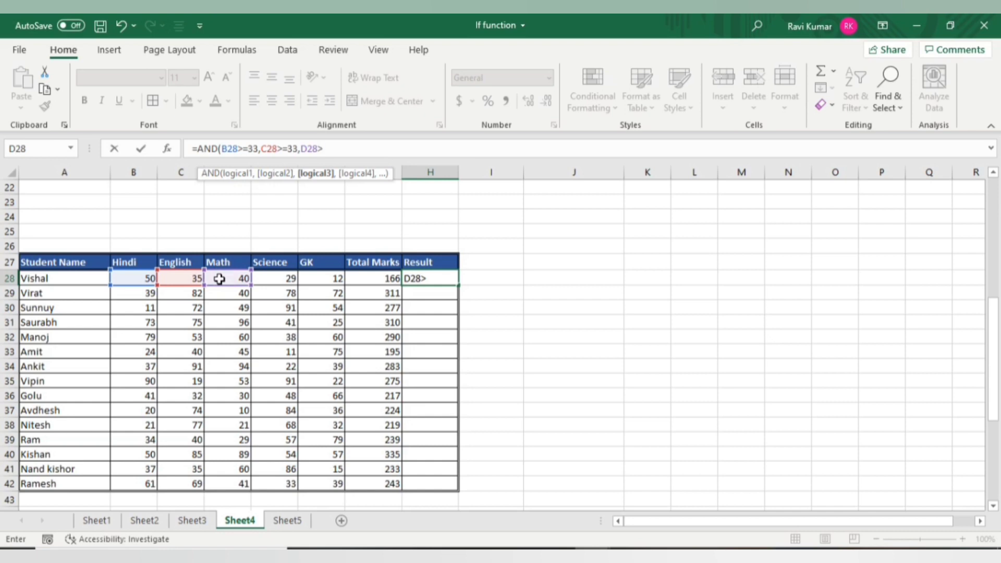
{"action": "type", "text": "=33"}
{"action": "left_click", "coordinate": [269, 281]}
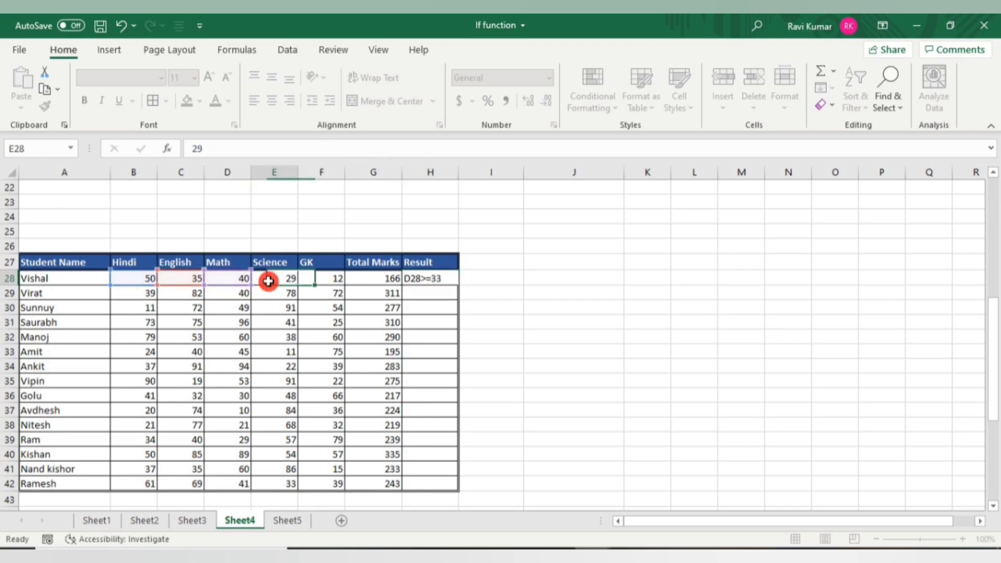
- Add the Science and GK conditions E28>=33 and F28>=33 to the AND formula in H28, keeping the cell selected
{"action": "double_click", "coordinate": [413, 278]}
{"action": "left_click", "coordinate": [371, 152]}
{"action": "key", "text": "BackSpace"}
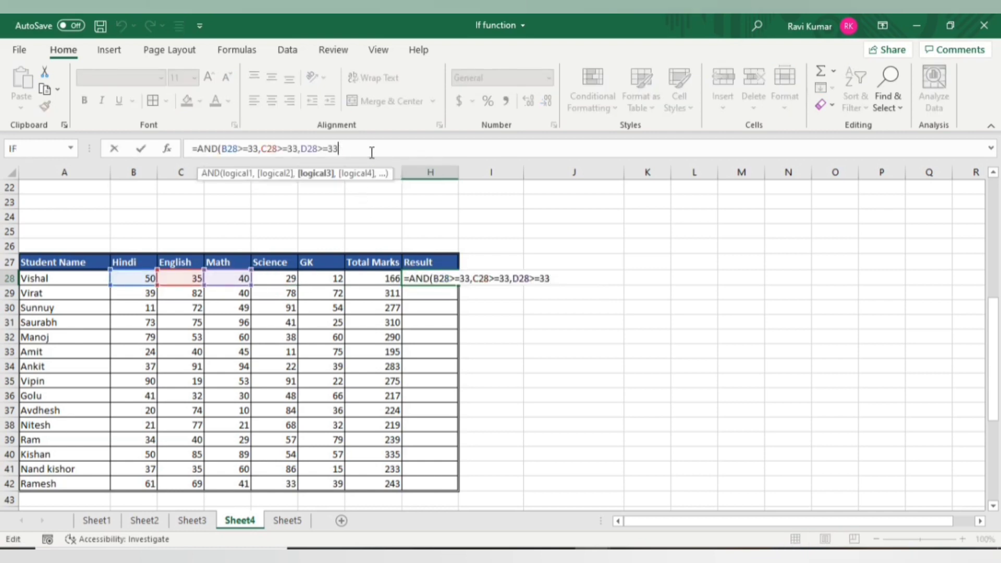
{"action": "type", "text": ","}
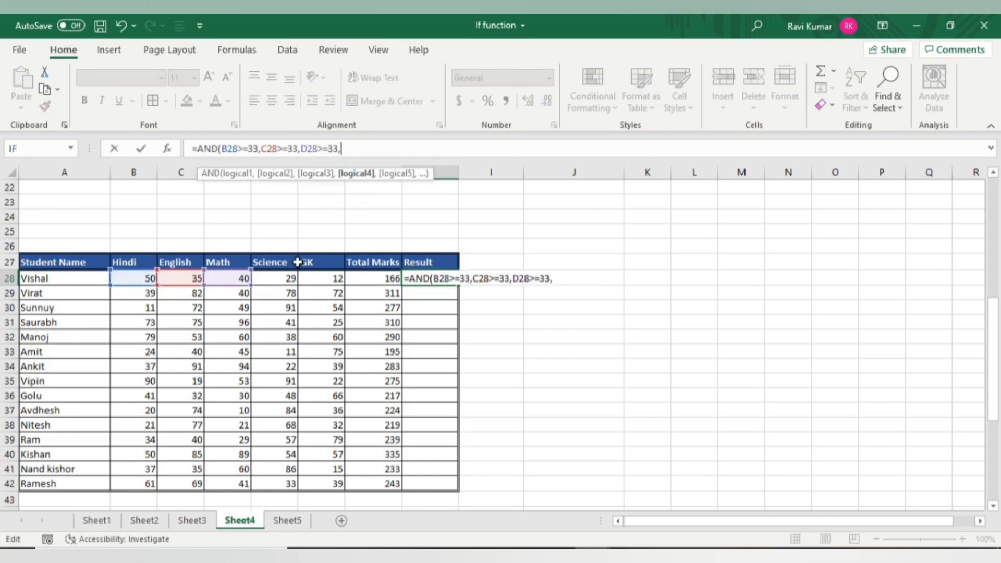
{"action": "left_click", "coordinate": [285, 276]}
{"action": "type", "text": ">"}
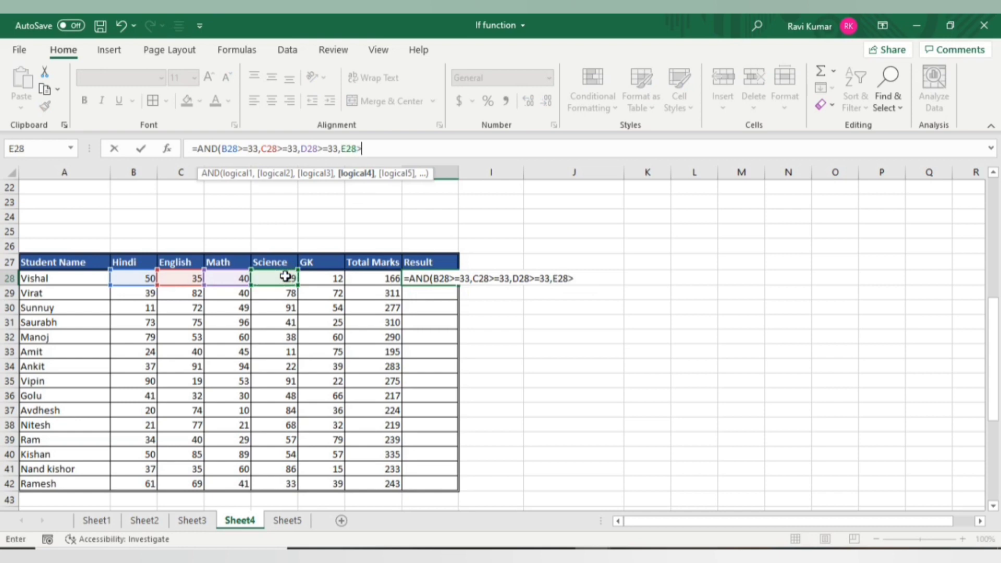
{"action": "type", "text": "=33,"}
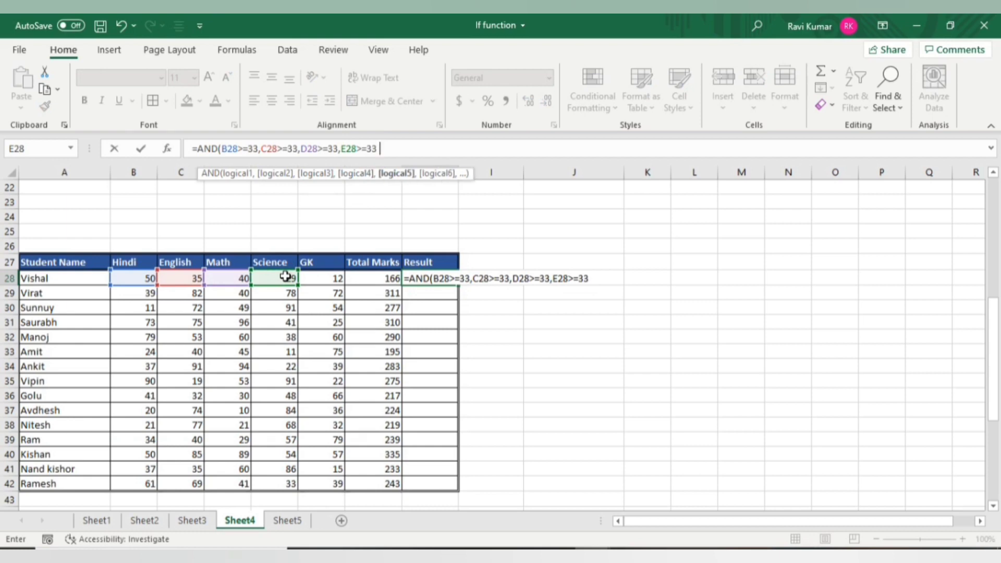
{"action": "left_click", "coordinate": [311, 276]}
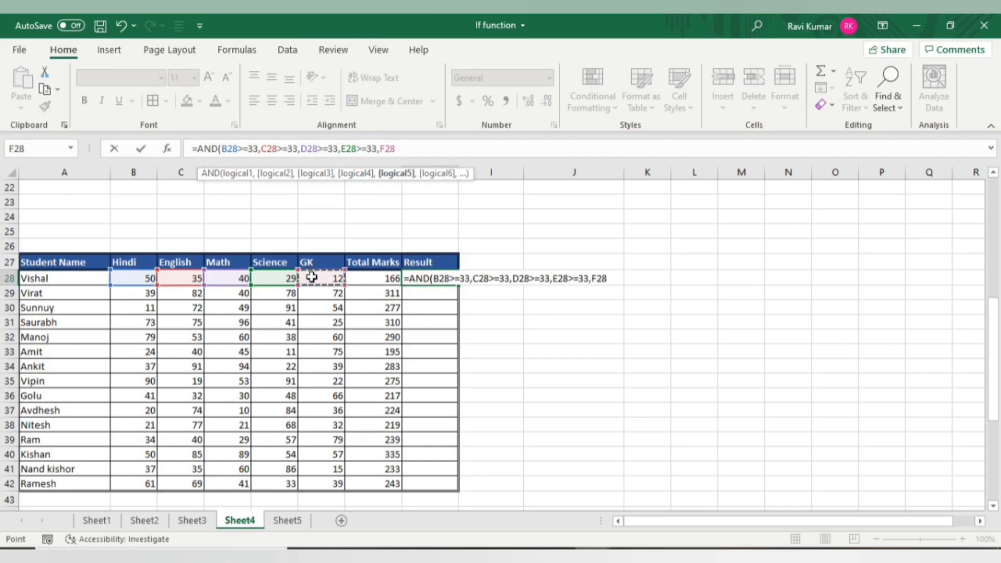
{"action": "type", "text": ">=33"}
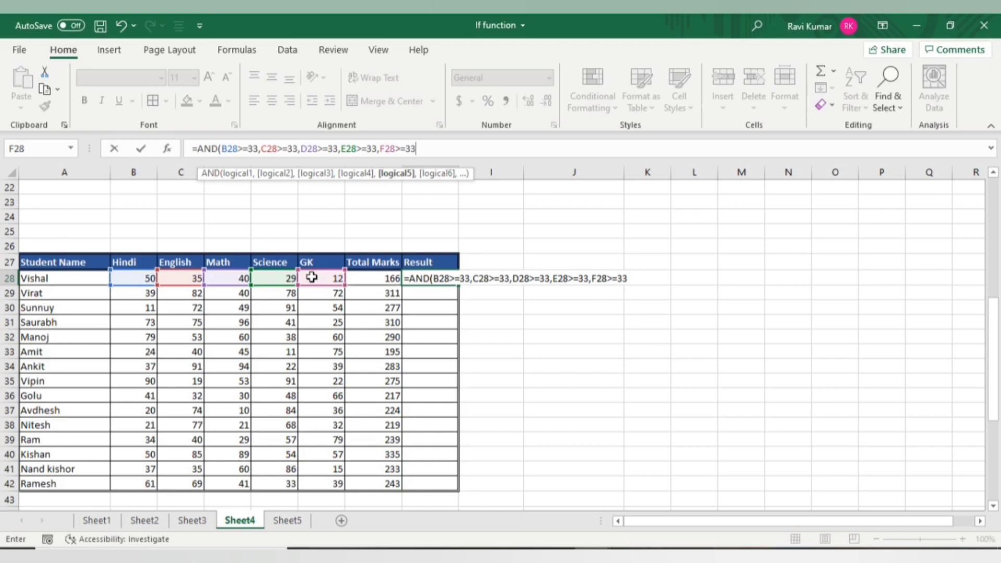
{"action": "type", "text": ")"}
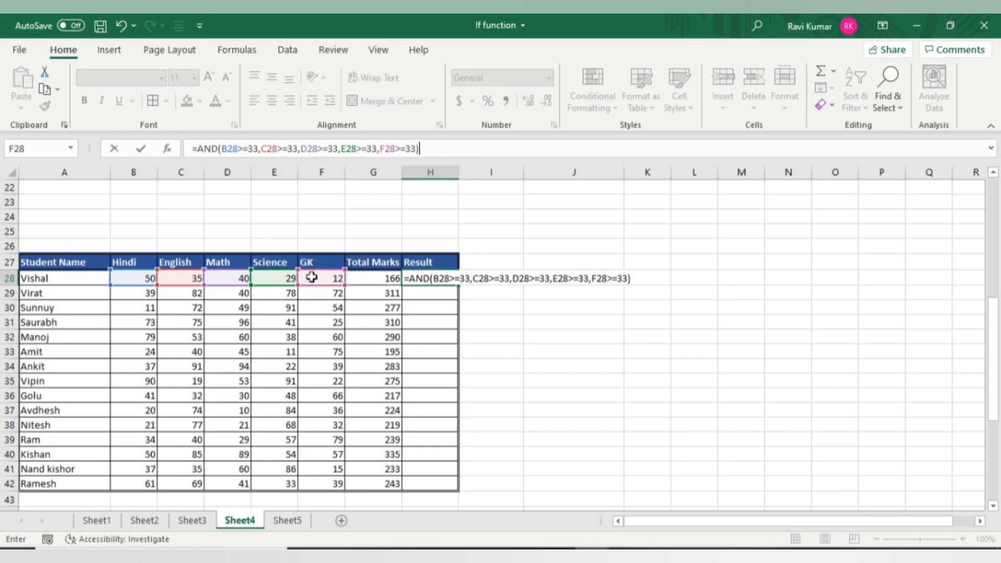
{"action": "key", "text": "ctrl+Return"}
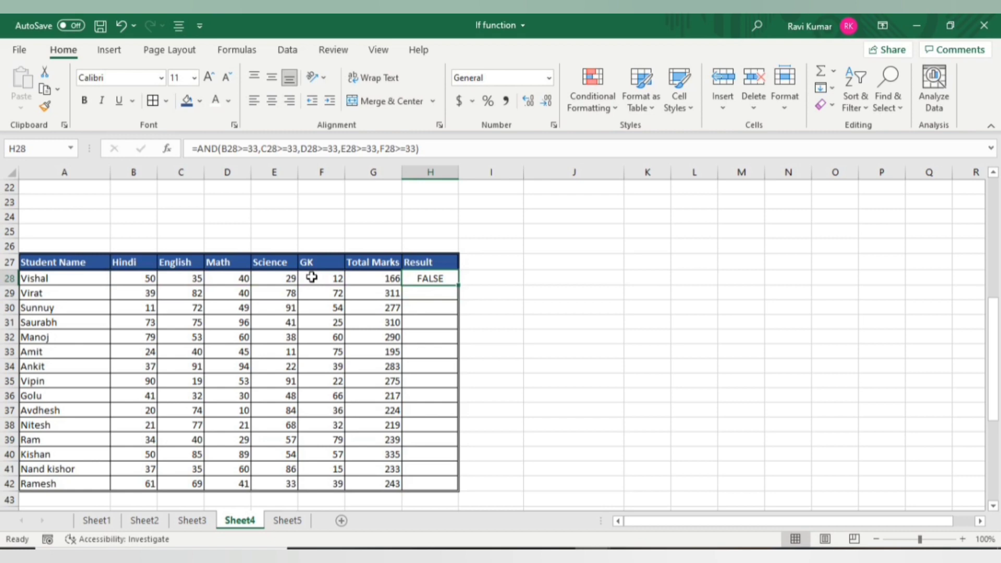
- Check the first student's Hindi, English, Math and Science marks in row 28 against the pass mark of 33
{"action": "left_click", "coordinate": [132, 278]}
{"action": "left_click", "coordinate": [163, 278]}
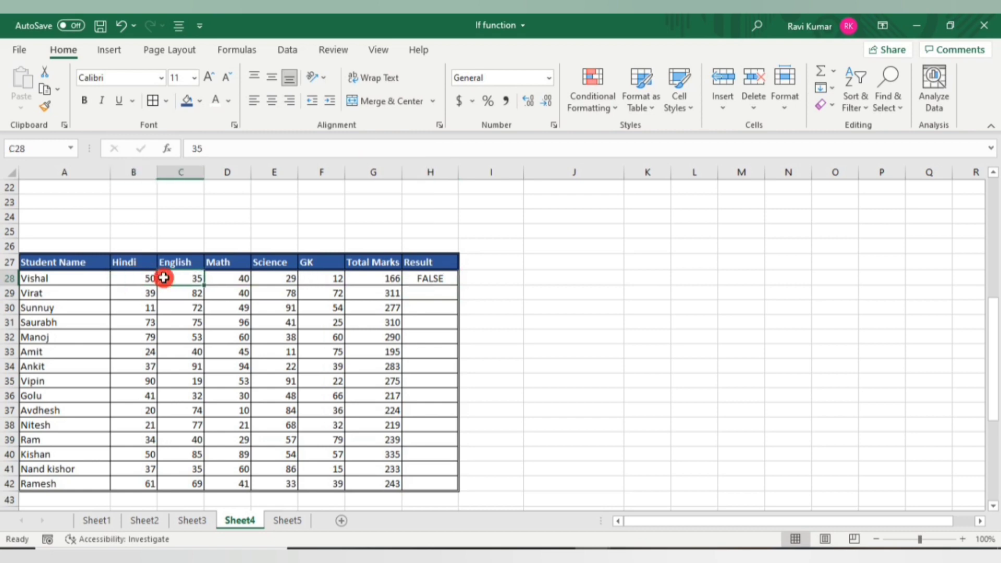
{"action": "left_click", "coordinate": [223, 279]}
{"action": "left_click", "coordinate": [265, 277]}
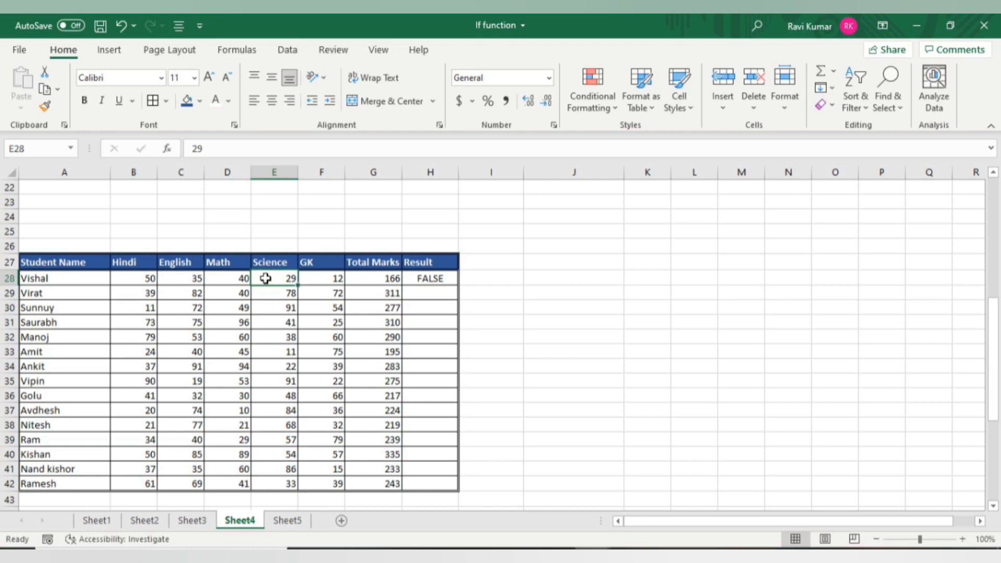
- Set the first student's GK mark in F28 to 55 and Science mark in E28 to 56
{"action": "left_click", "coordinate": [314, 277]}
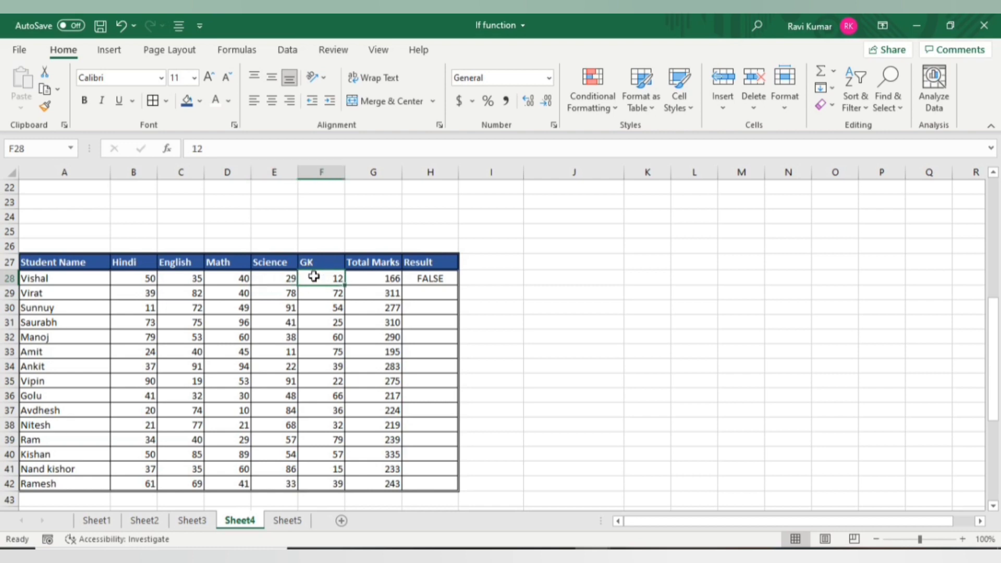
{"action": "type", "text": "55"}
{"action": "key", "text": "Return"}
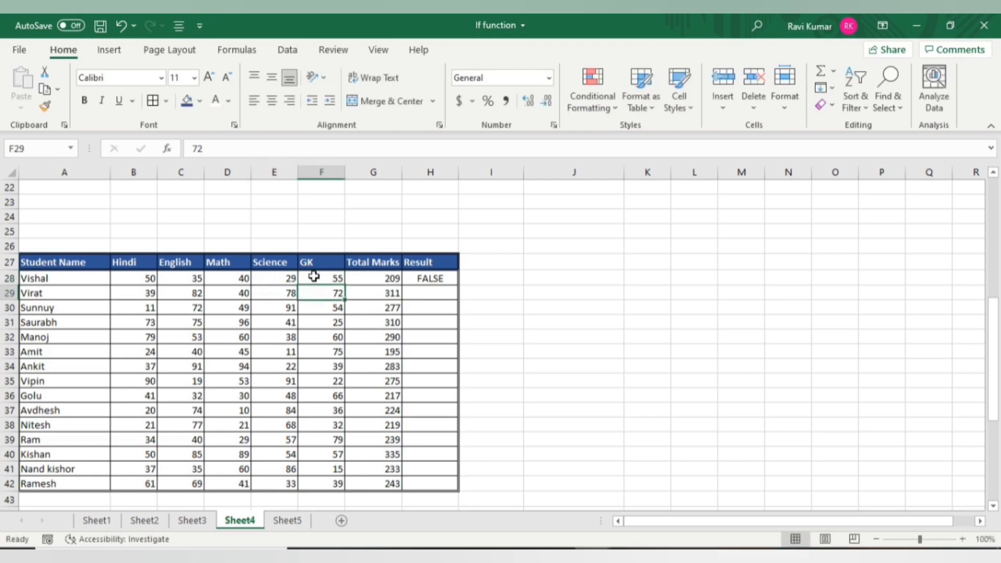
{"action": "key", "text": "Right"}
{"action": "key", "text": "Right"}
{"action": "key", "text": "Up"}
{"action": "key", "text": "Left"}
{"action": "key", "text": "Left"}
{"action": "key", "text": "Left"}
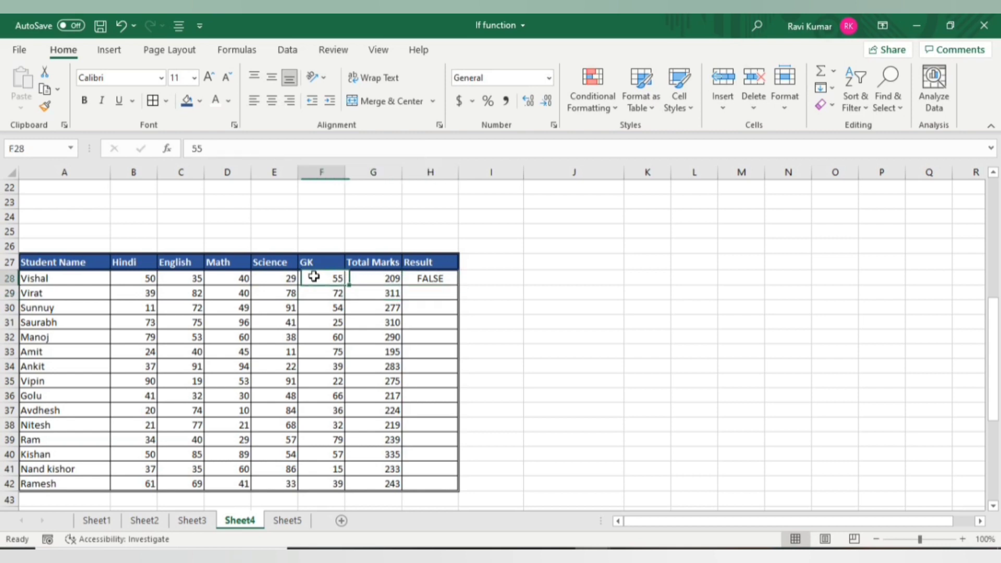
{"action": "type", "text": "56"}
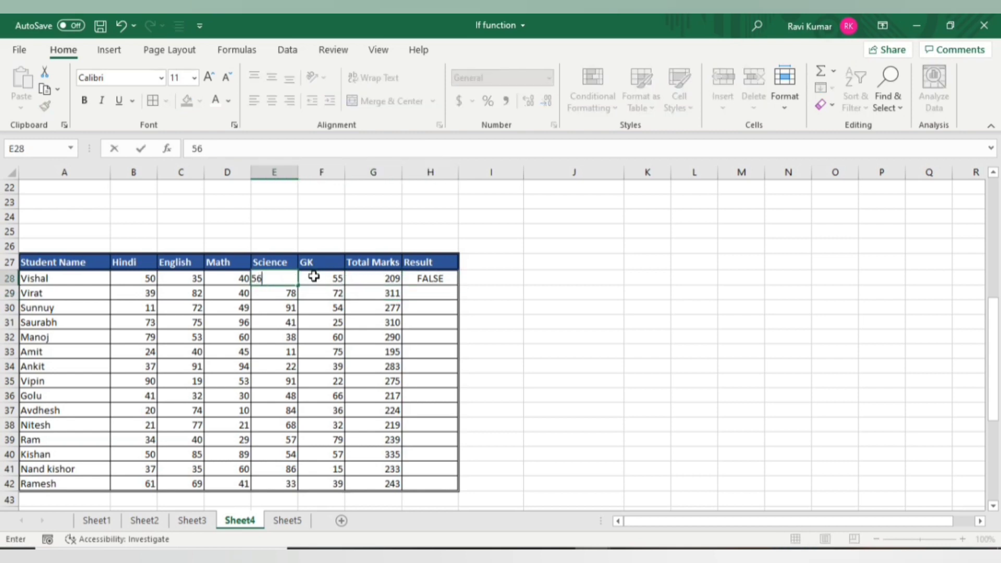
{"action": "key", "text": "Return"}
- Check the Result formula in H28 and undo both mark changes in row 28
{"action": "left_click", "coordinate": [427, 278]}
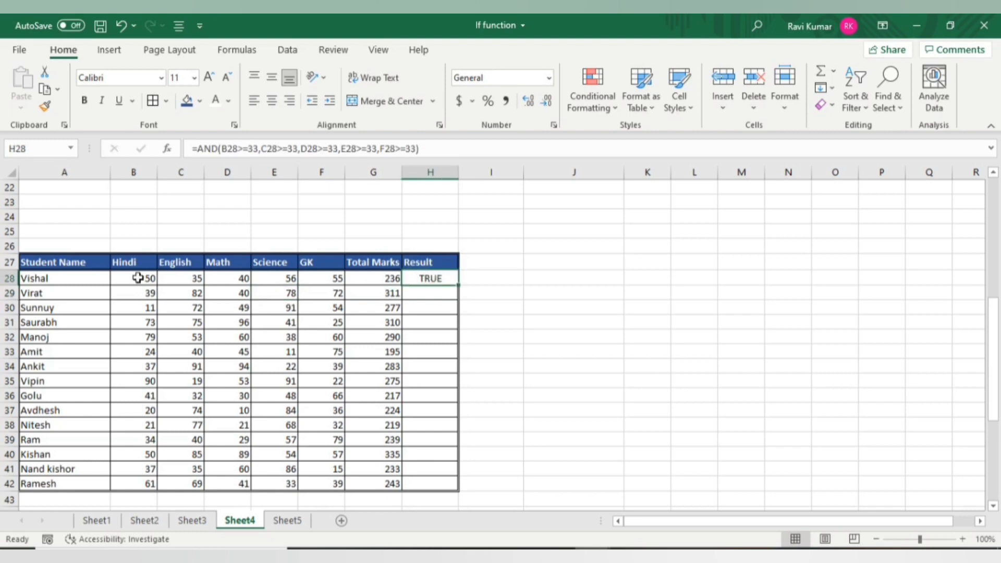
{"action": "left_click", "coordinate": [319, 279]}
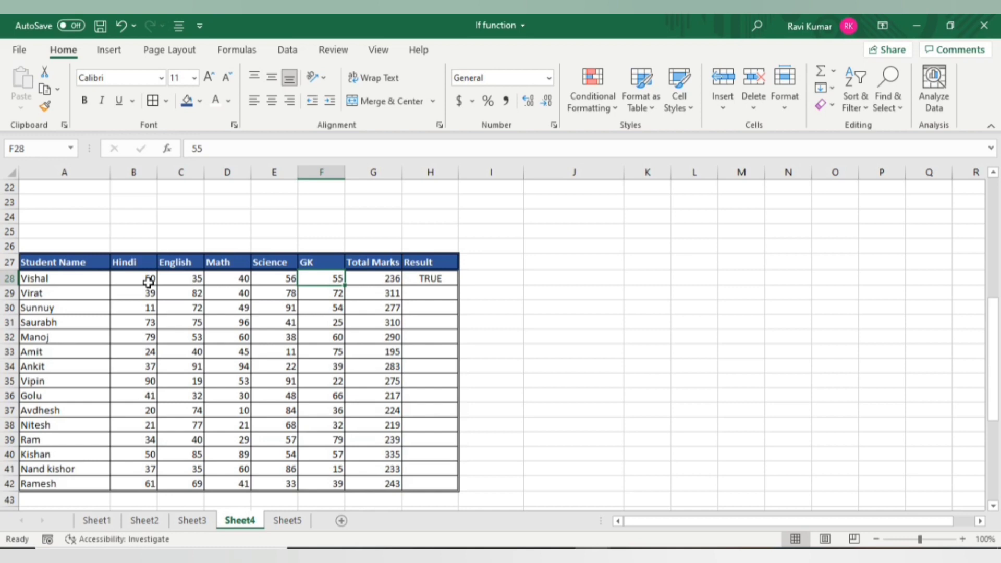
{"action": "key", "text": "ctrl+z"}
{"action": "key", "text": "ctrl+z"}
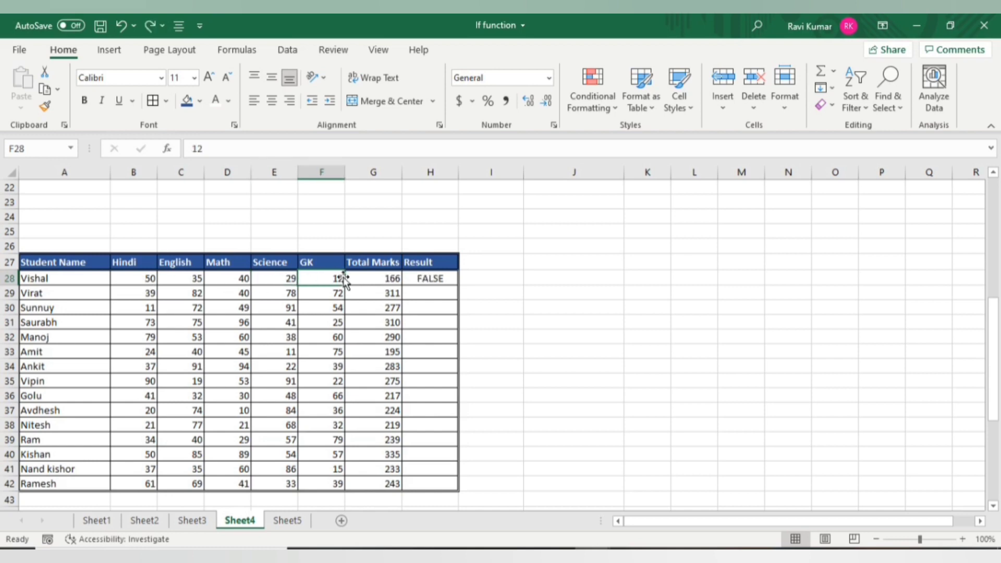
{"action": "left_click", "coordinate": [411, 277]}
{"action": "key", "text": "Delete"}
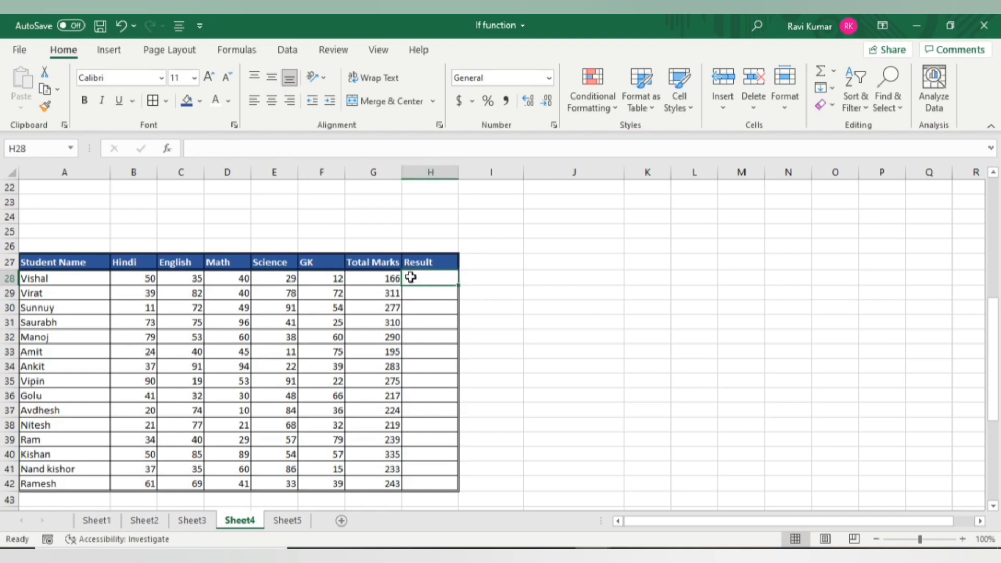
{"action": "type", "text": "=if"}
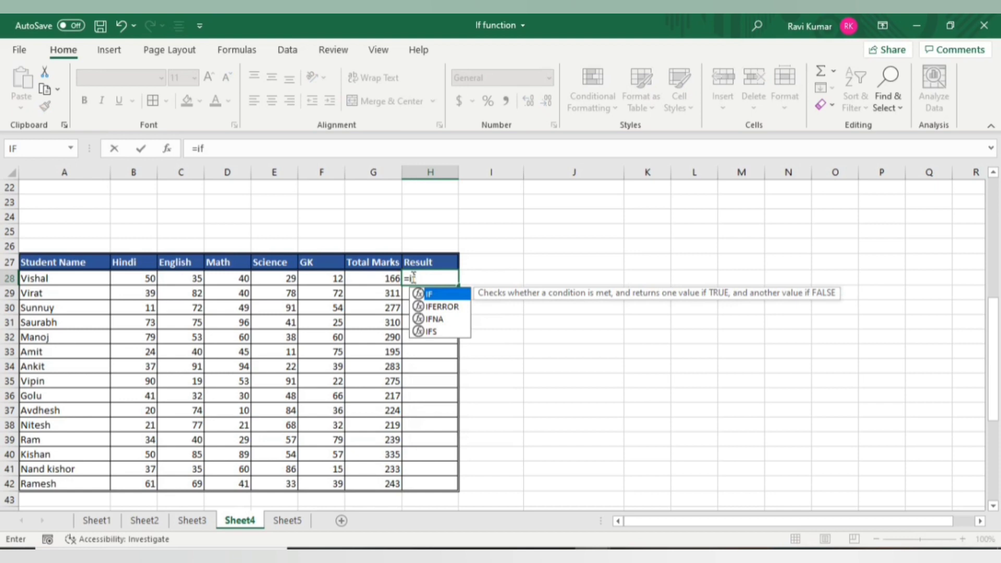
{"action": "key", "text": "Tab"}
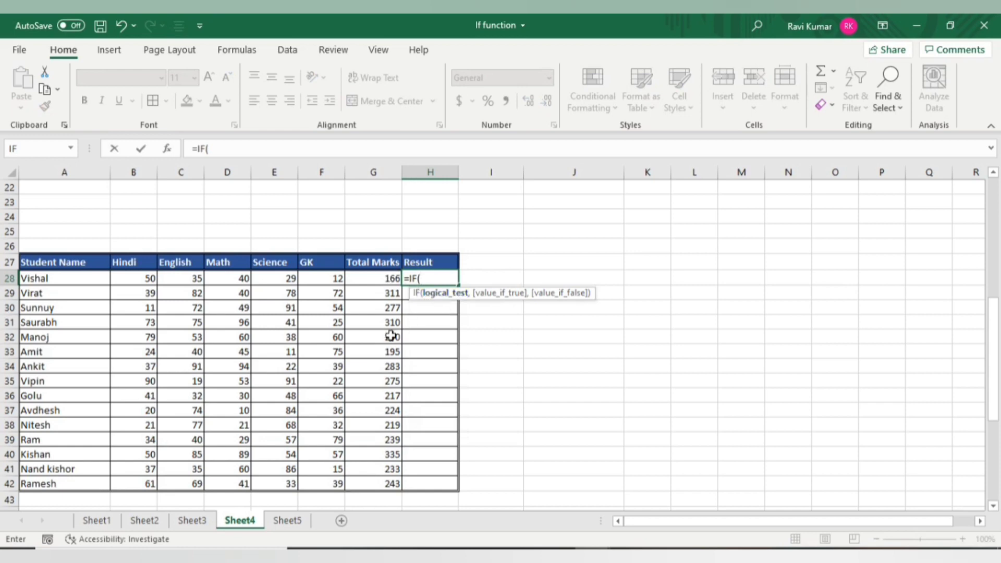
{"action": "type", "text": "and"}
{"action": "key", "text": "Tab"}
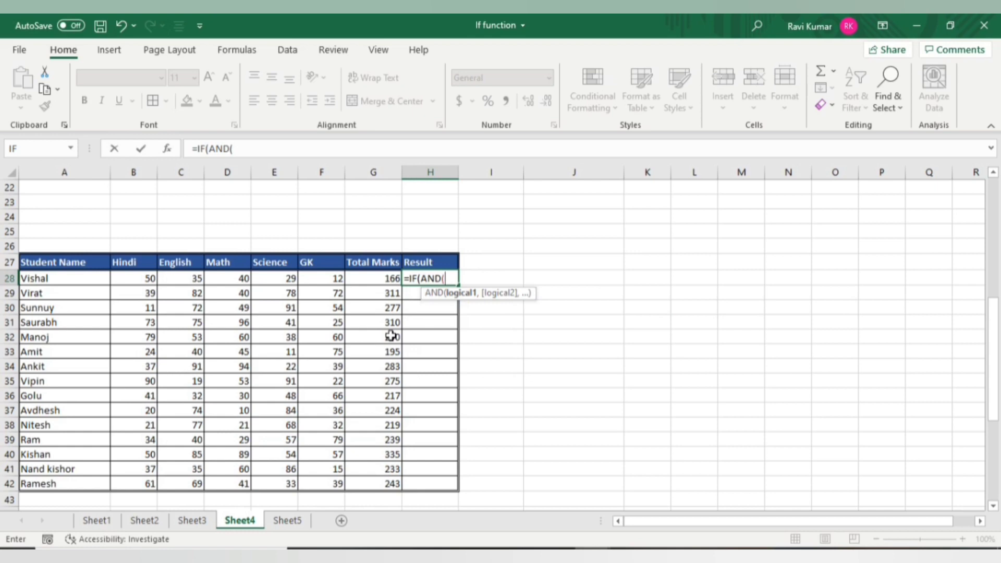
{"action": "left_click", "coordinate": [131, 281]}
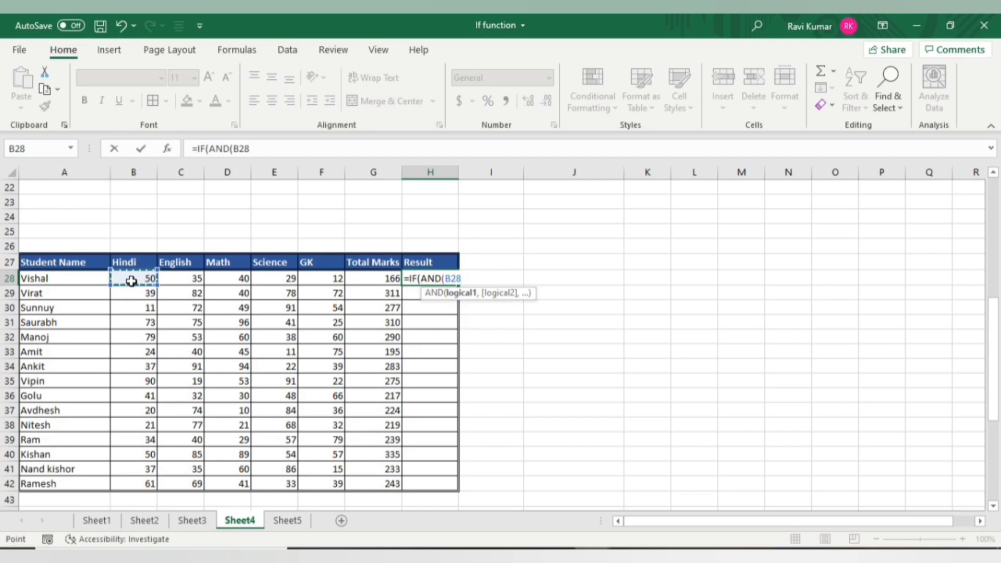
{"action": "key", "text": "Escape"}
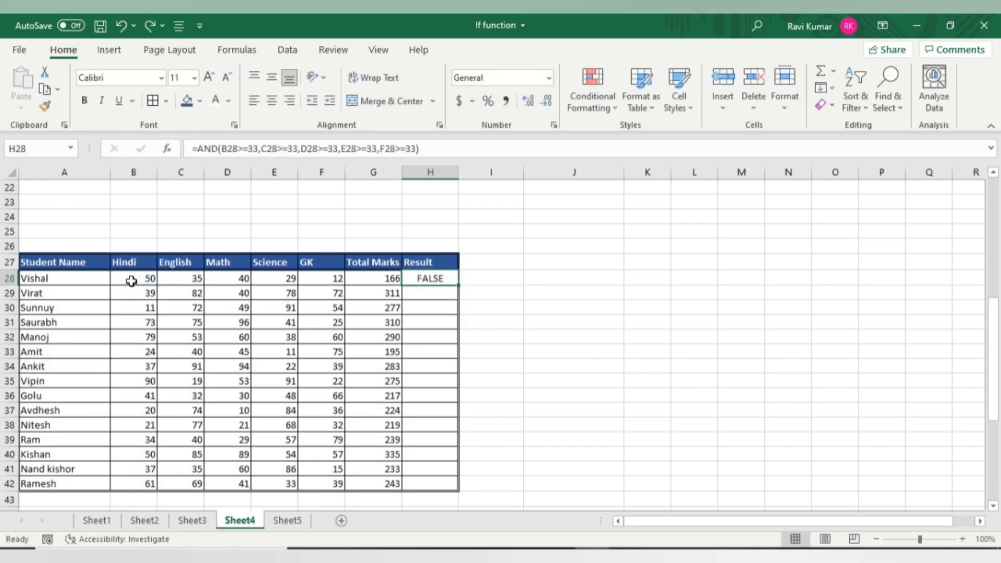
- Copy the AND expression from H28 without its equals sign and paste it as helper text in I28
{"action": "left_click", "coordinate": [197, 148]}
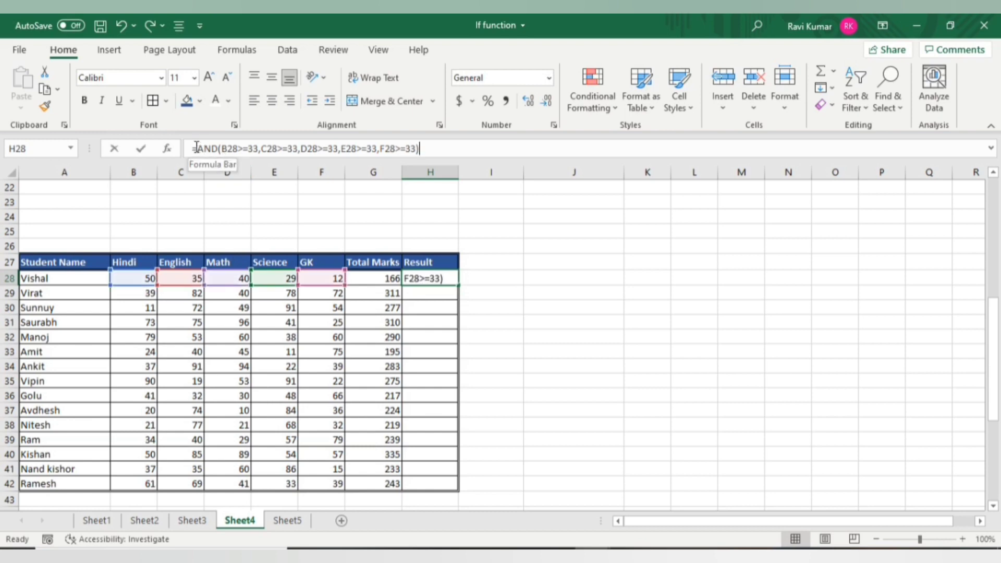
{"action": "key", "text": "ctrl+shift+Right"}
{"action": "key", "text": "ctrl+shift+Right"}
{"action": "key", "text": "ctrl+shift+Right"}
{"action": "key", "text": "ctrl+shift+Right"}
{"action": "key", "text": "ctrl+shift+Right"}
{"action": "key", "text": "ctrl+shift+Right"}
{"action": "key", "text": "ctrl+shift+Right"}
{"action": "key", "text": "ctrl+shift+Right"}
{"action": "key", "text": "ctrl+shift+Right"}
{"action": "key", "text": "ctrl+shift+Right"}
{"action": "key", "text": "ctrl+shift+Right"}
{"action": "key", "text": "ctrl+shift+Right"}
{"action": "key", "text": "ctrl+shift+Right"}
{"action": "key", "text": "ctrl+shift+Right"}
{"action": "key", "text": "ctrl+shift+Right"}
{"action": "key", "text": "ctrl+shift+Right"}
{"action": "key", "text": "ctrl+shift+Right"}
{"action": "key", "text": "ctrl+shift+Right"}
{"action": "key", "text": "ctrl+shift+Right"}
{"action": "key", "text": "ctrl+shift+Right"}
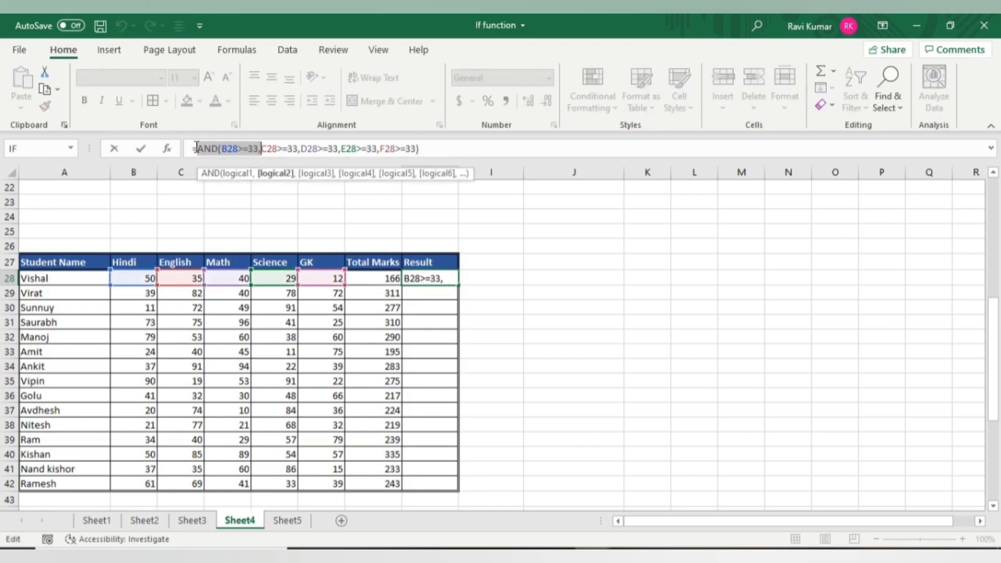
{"action": "key", "text": "ctrl+shift+Right"}
{"action": "key", "text": "ctrl+c"}
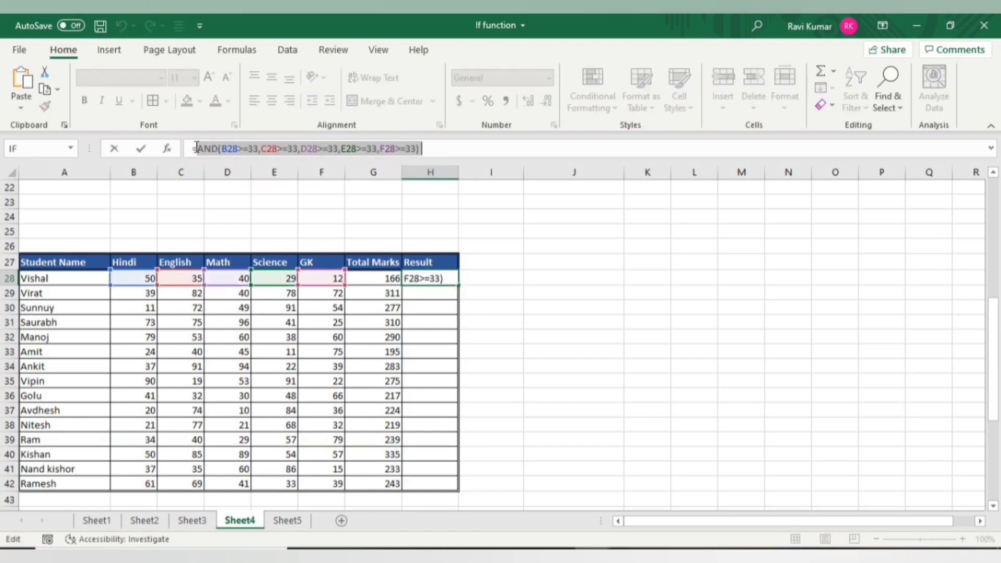
{"action": "key", "text": "Escape"}
{"action": "key", "text": "Right"}
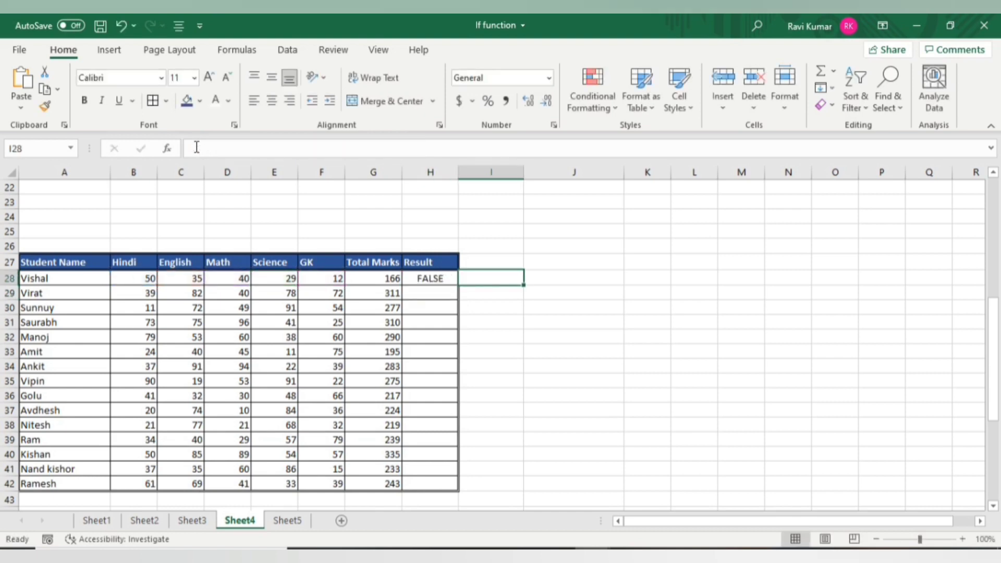
{"action": "key", "text": "ctrl+v"}
- Start a new formula in H28 with IF(AND( and paste the copied AND expression for B28 through F28 as its logical test
{"action": "key", "text": "Left"}
{"action": "type", "text": "=if"}
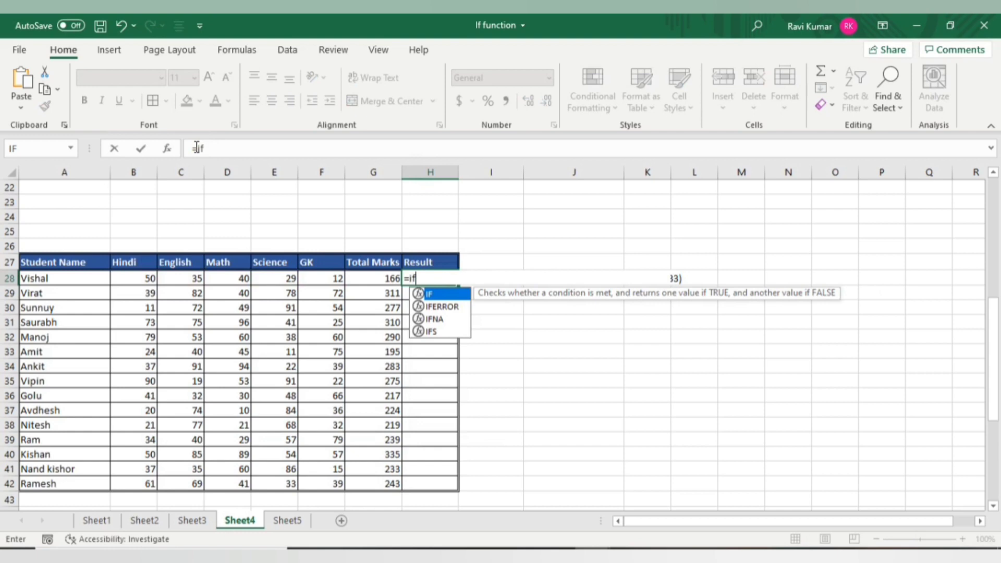
{"action": "key", "text": "Tab"}
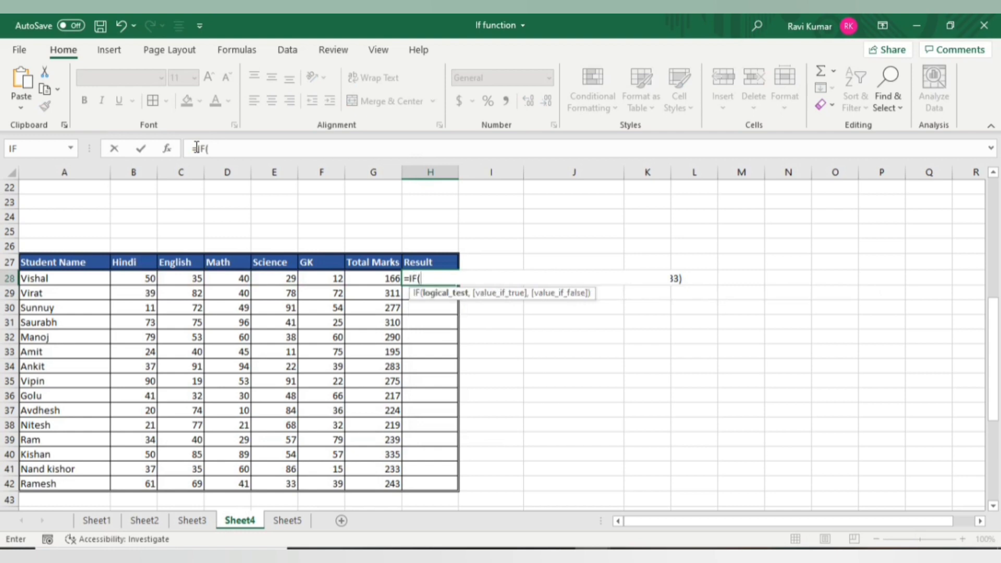
{"action": "type", "text": "an"}
{"action": "key", "text": "Tab"}
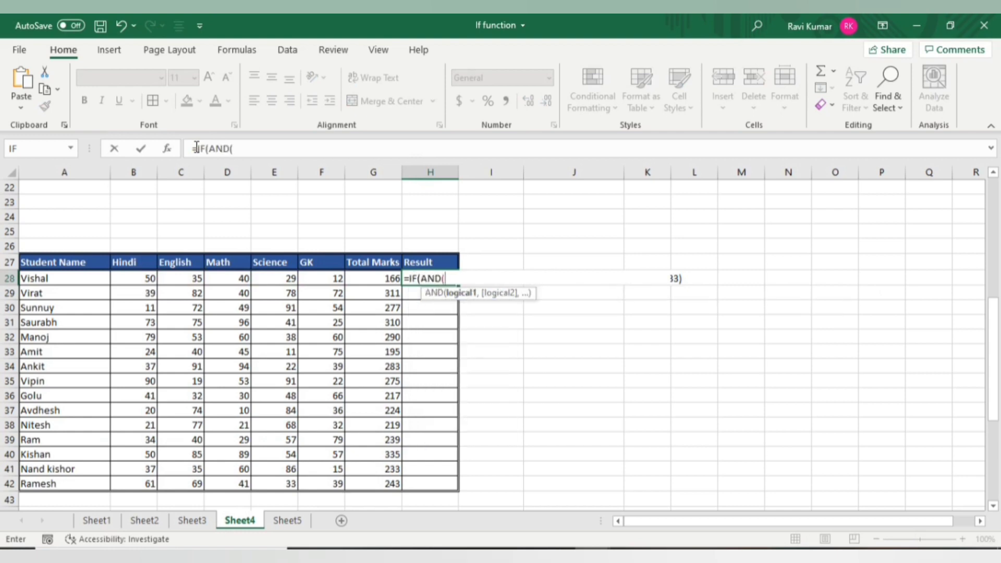
{"action": "key", "text": "ctrl+v"}
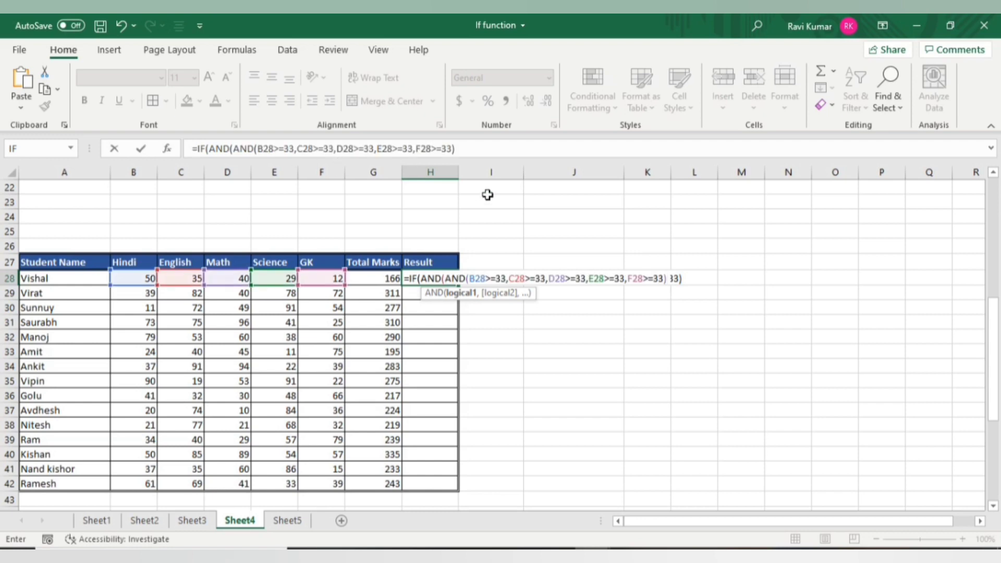
{"action": "type", "text": ","}
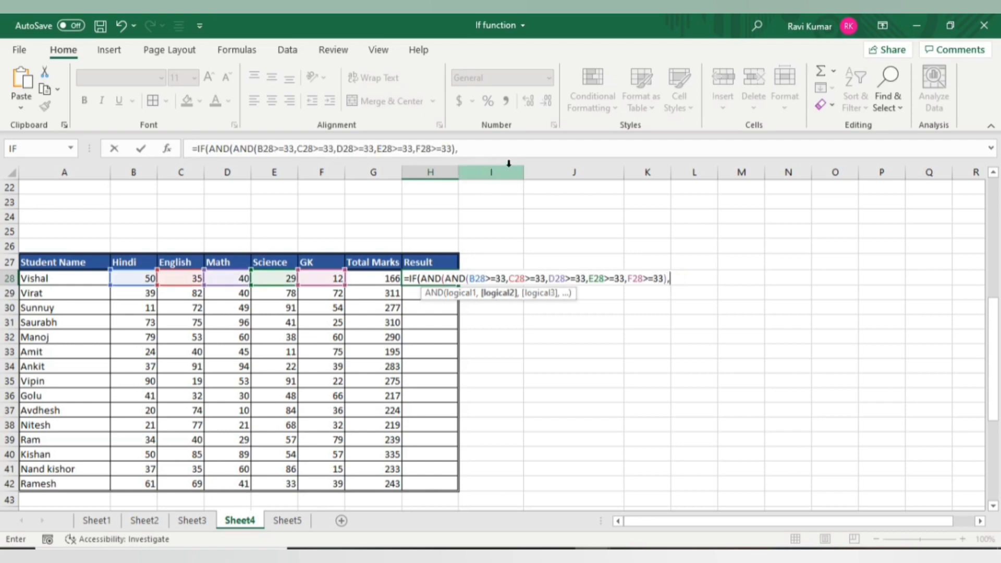
{"action": "key", "text": "BackSpace"}
{"action": "type", "text": ")"}
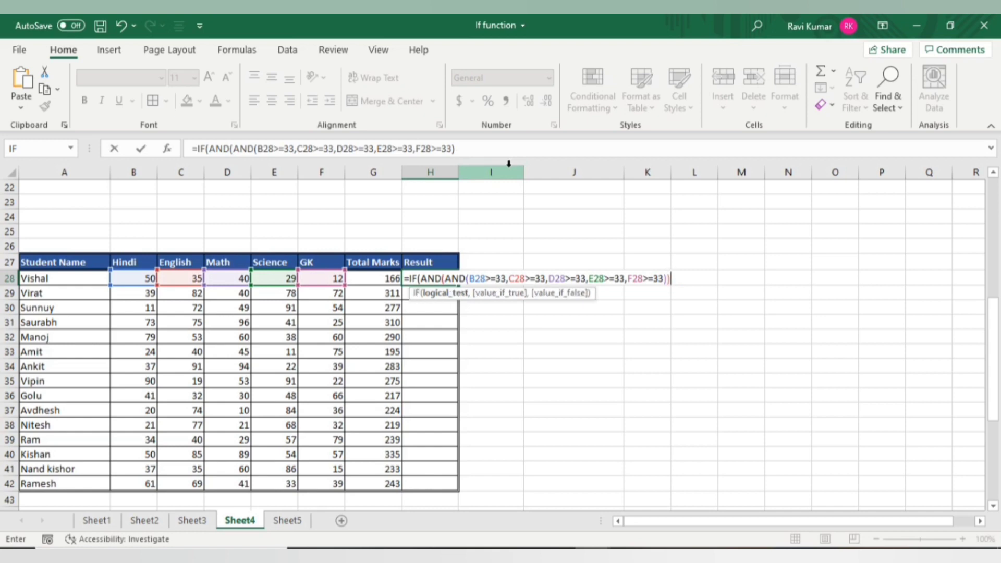
{"action": "type", "text": ","}
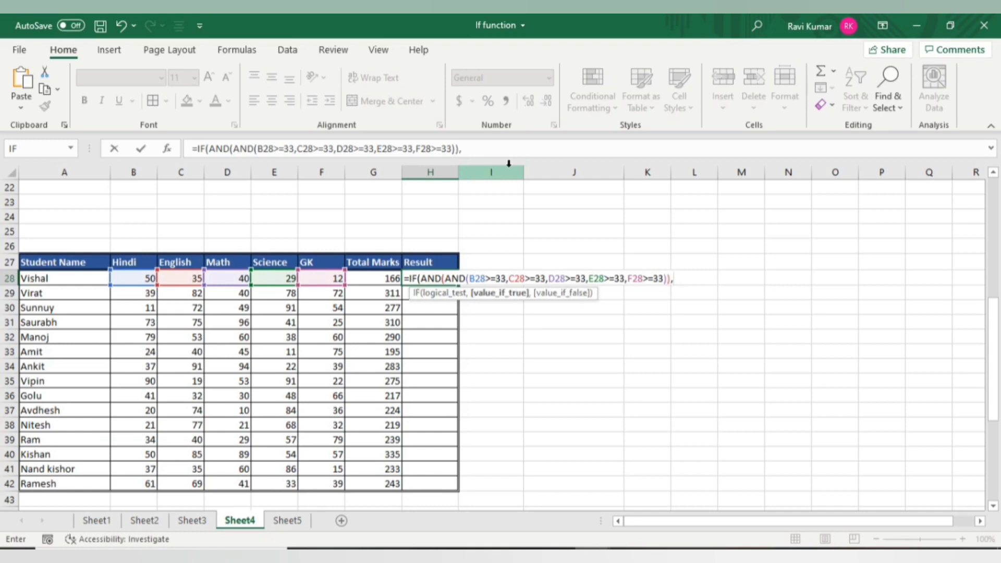
- Complete the IF formula in H28 with "Pass" as the true value and "Compartment" as the false value
{"action": "type", "text": "\"Pass\",\"c"}
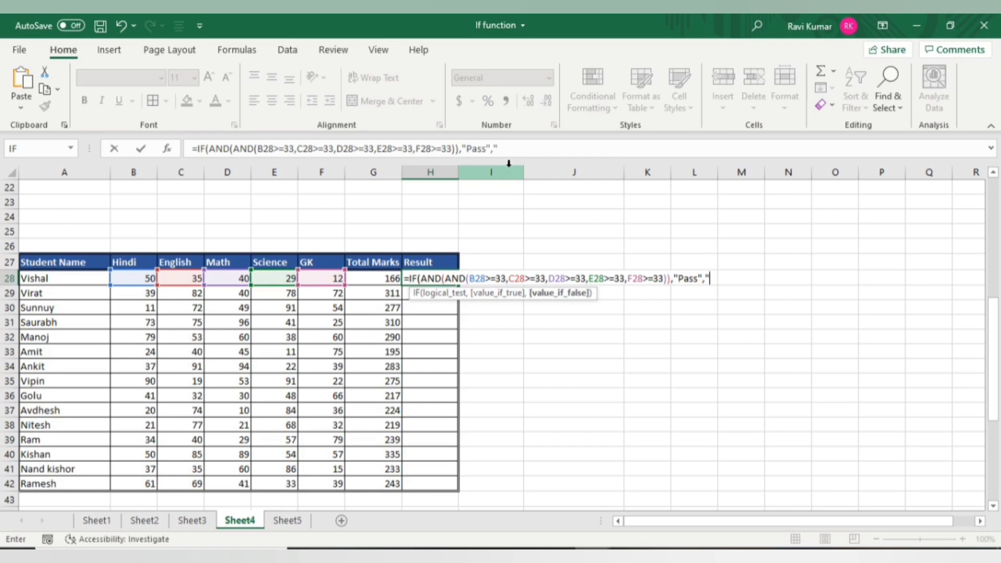
{"action": "key", "text": "BackSpace"}
{"action": "type", "text": "Compart"}
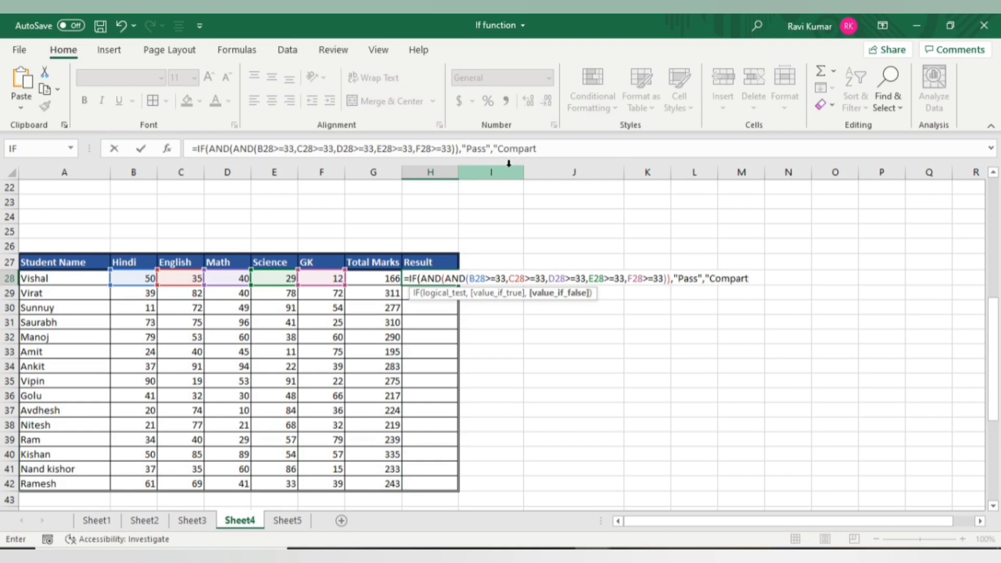
{"action": "type", "text": "ment\")"}
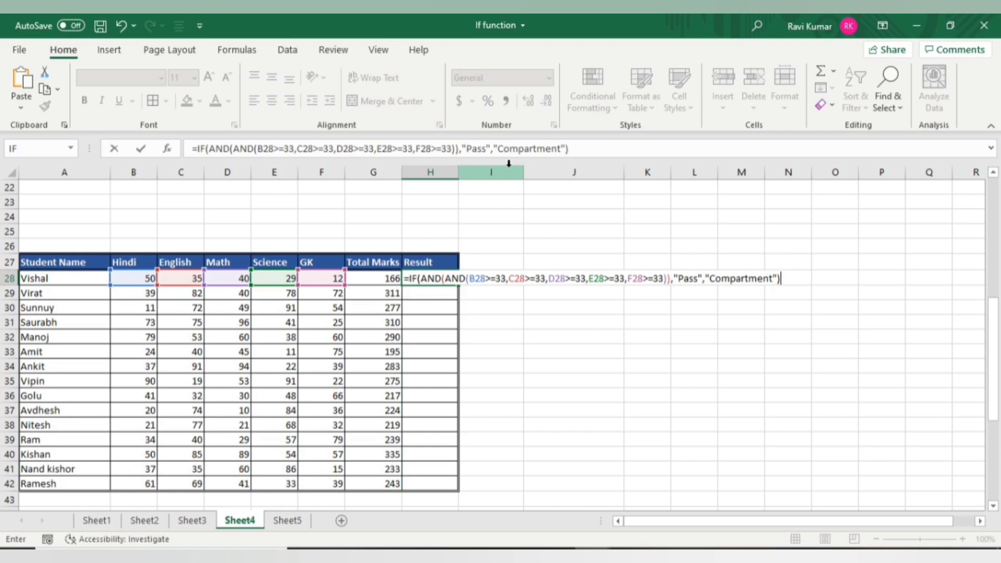
{"action": "key", "text": "Return"}
- Try filling the Result formula from H28 down to H42 and undo the fill
{"action": "key", "text": "Left"}
{"action": "key", "text": "ctrl+Down"}
{"action": "key", "text": "Right"}
{"action": "key", "text": "ctrl+shift+Up"}
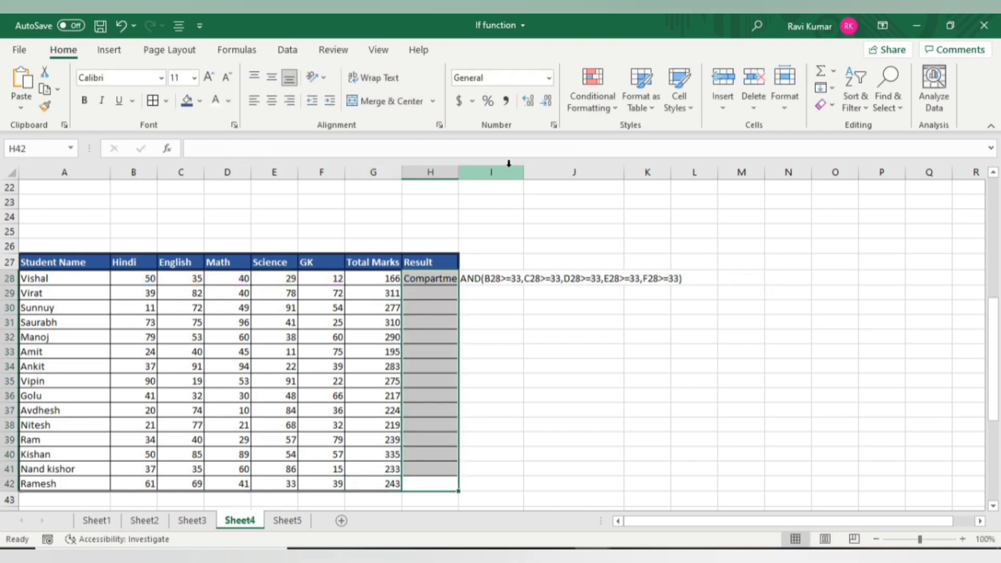
{"action": "key", "text": "ctrl+d"}
{"action": "key", "text": "ctrl+z"}
{"action": "key", "text": "ctrl+Up"}
{"action": "key", "text": "Left"}
{"action": "key", "text": "ctrl+Down"}
{"action": "key", "text": "ctrl+Up"}
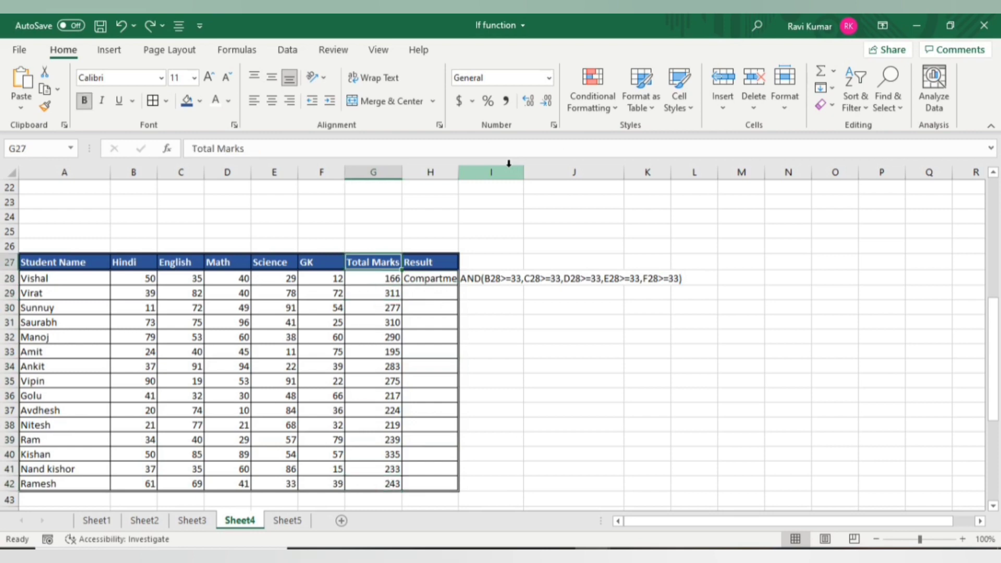
- Copy H28 and paste only its formula into the Result cells H28 to H42
{"action": "key", "text": "Right"}
{"action": "key", "text": "Down"}
{"action": "key", "text": "ctrl+c"}
{"action": "key", "text": "Left"}
{"action": "key", "text": "ctrl+Down"}
{"action": "key", "text": "Right"}
{"action": "key", "text": "ctrl+shift+Up"}
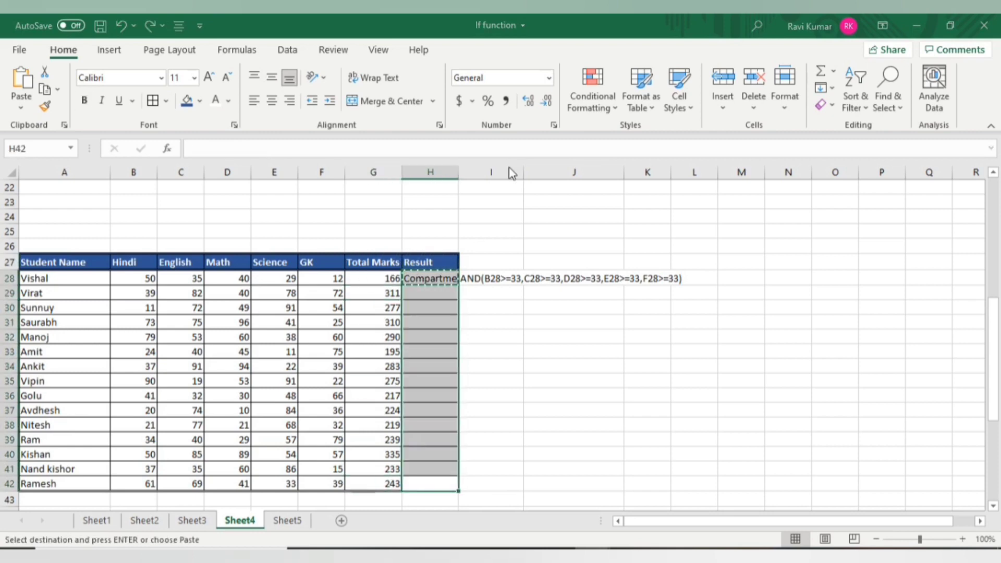
{"action": "key", "text": "ctrl+alt+v"}
{"action": "key", "text": "f"}
{"action": "key", "text": "Return"}
{"action": "key", "text": "Escape"}
- Delete the helper AND text from I28 and autofit the width of the Result column
{"action": "key", "text": "Right"}
{"action": "key", "text": "ctrl+Up"}
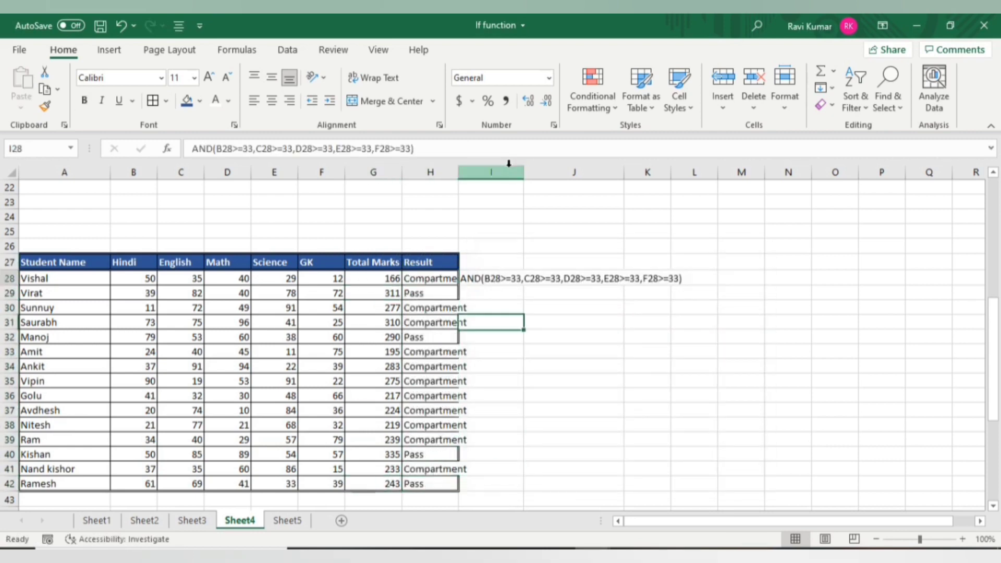
{"action": "key", "text": "Delete"}
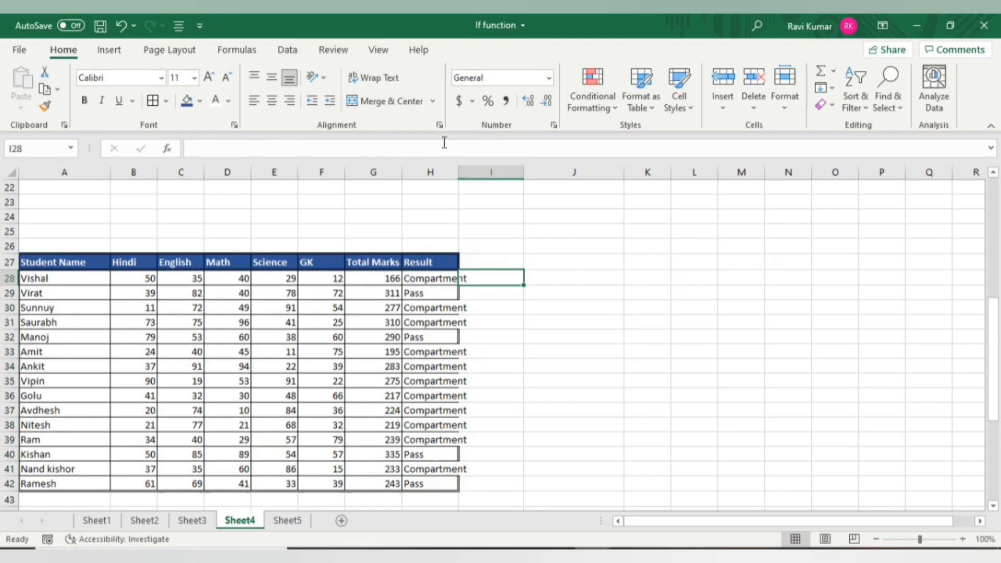
{"action": "double_click", "coordinate": [459, 172]}
- Review the Result formulas and outcomes in column H from row 28 down to row 39
{"action": "key", "text": "Left"}
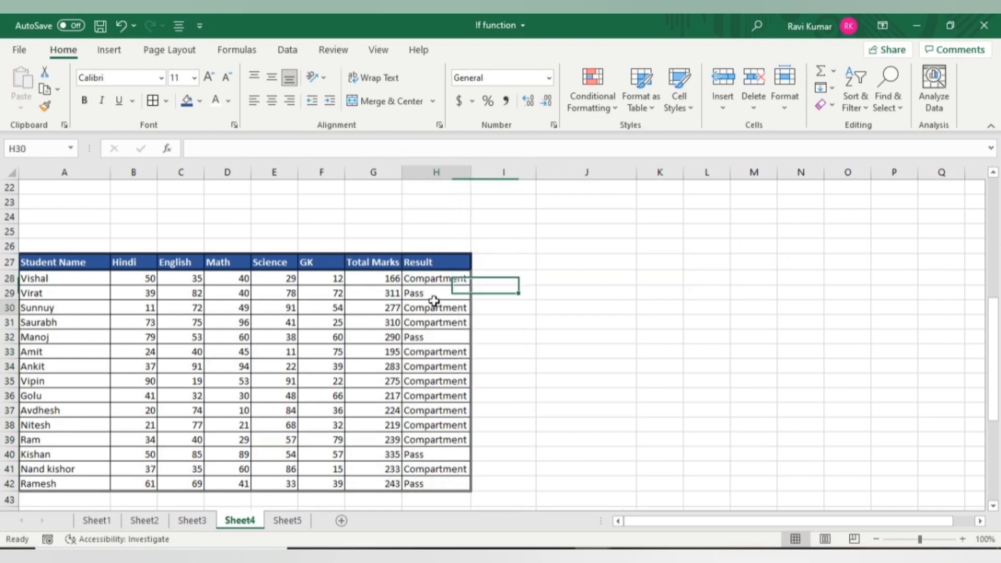
{"action": "key", "text": "Down"}
{"action": "key", "text": "Down"}
{"action": "key", "text": "Down"}
{"action": "key", "text": "Down"}
{"action": "key", "text": "Down"}
{"action": "key", "text": "Down"}
{"action": "key", "text": "Down"}
{"action": "key", "text": "Down"}
{"action": "key", "text": "Down"}
{"action": "key", "text": "Down"}
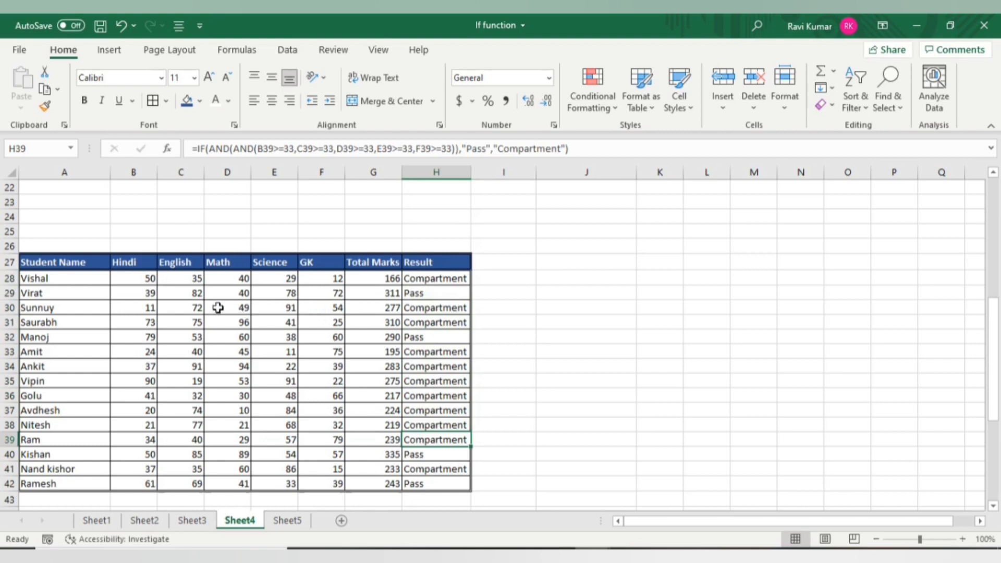
- Compare the third student's subject marks in row 30 with the result in H30, and inspect the result in H37
{"action": "left_click", "coordinate": [150, 307]}
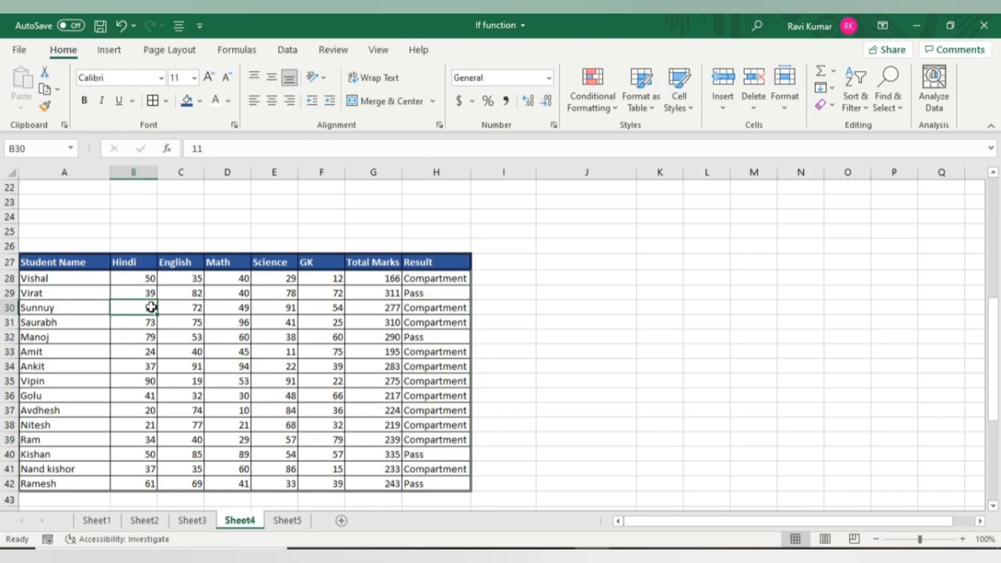
{"action": "left_click", "coordinate": [178, 309]}
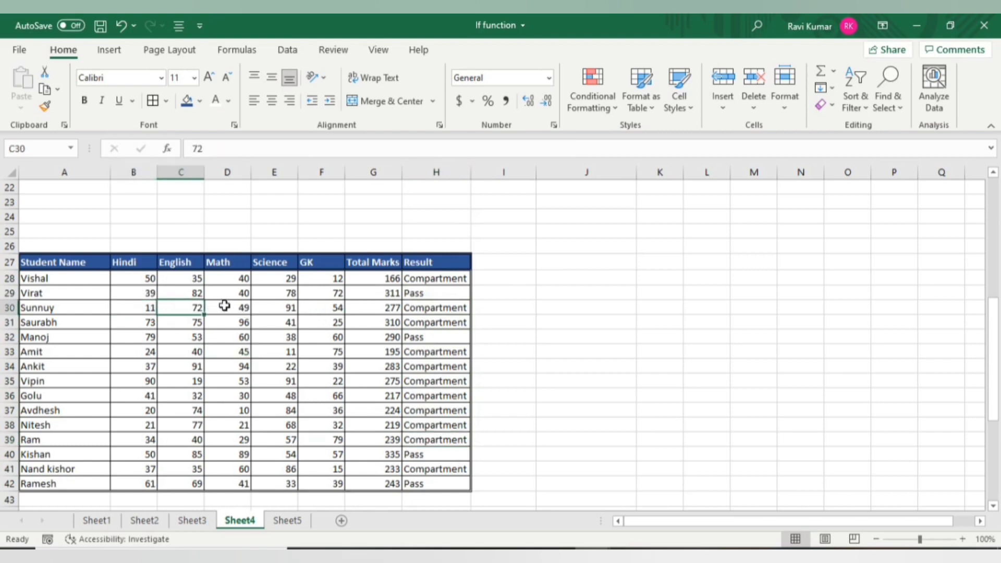
{"action": "left_click", "coordinate": [225, 307]}
{"action": "left_click", "coordinate": [271, 305]}
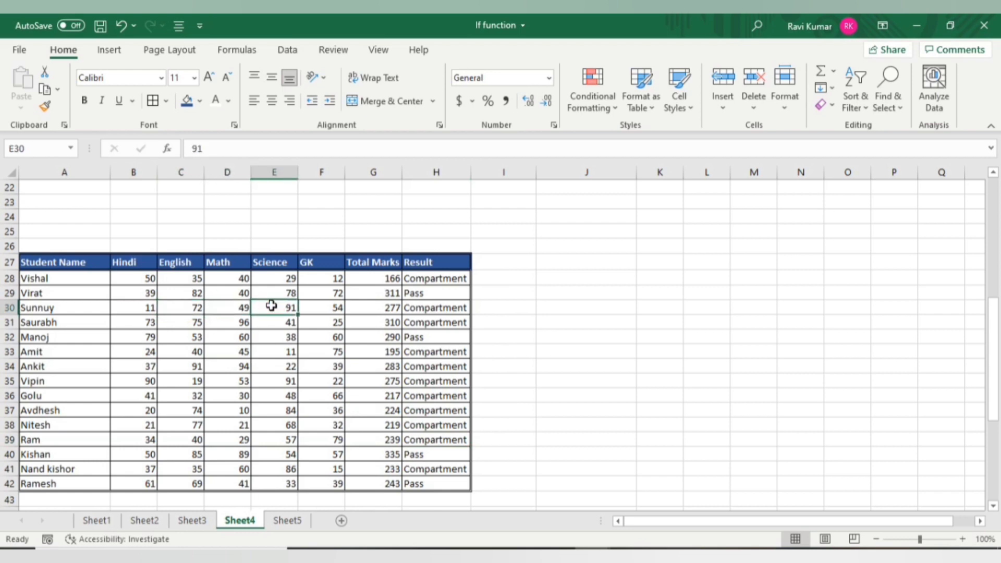
{"action": "left_click", "coordinate": [325, 306]}
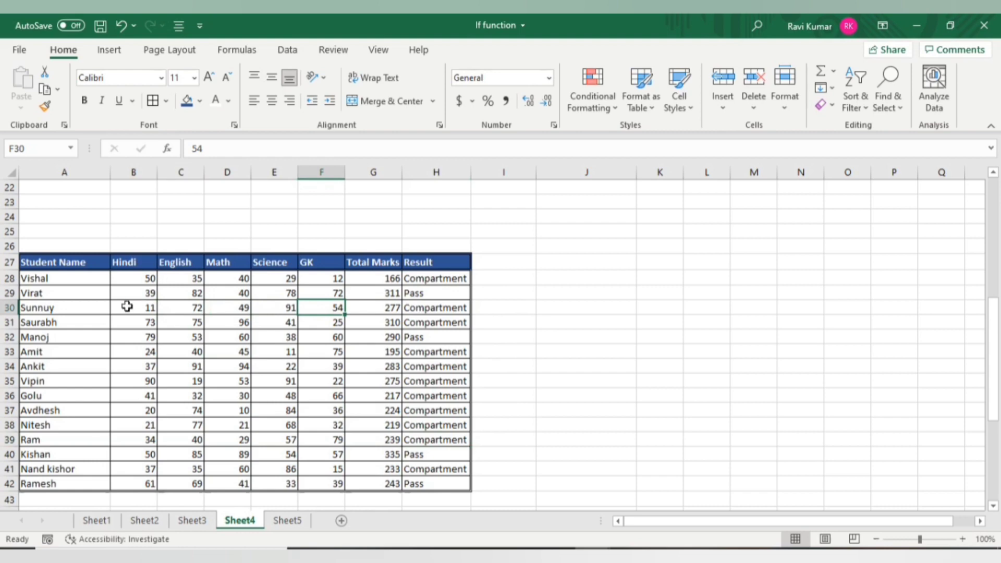
{"action": "left_click", "coordinate": [127, 307]}
{"action": "left_click", "coordinate": [436, 312]}
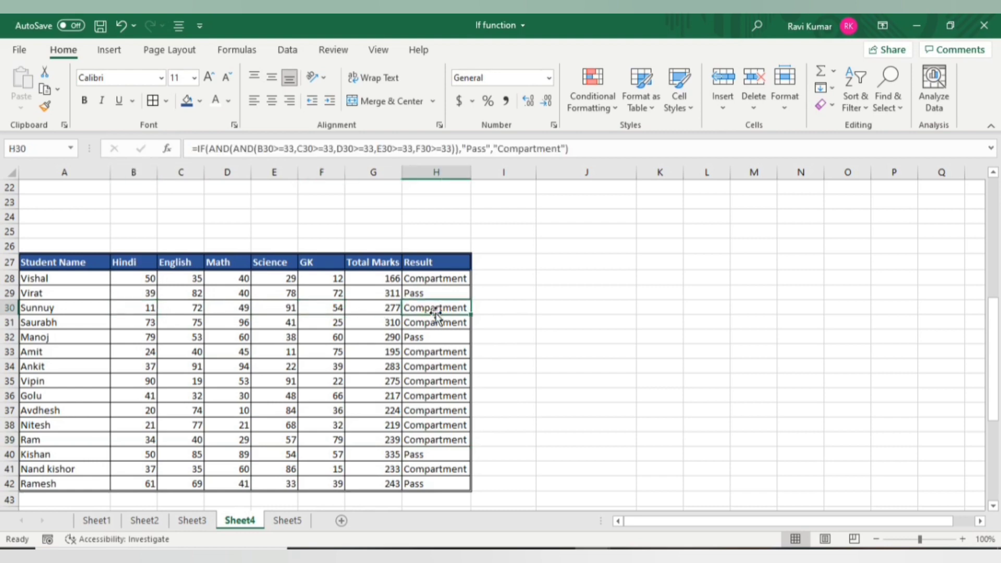
{"action": "left_click", "coordinate": [421, 409]}
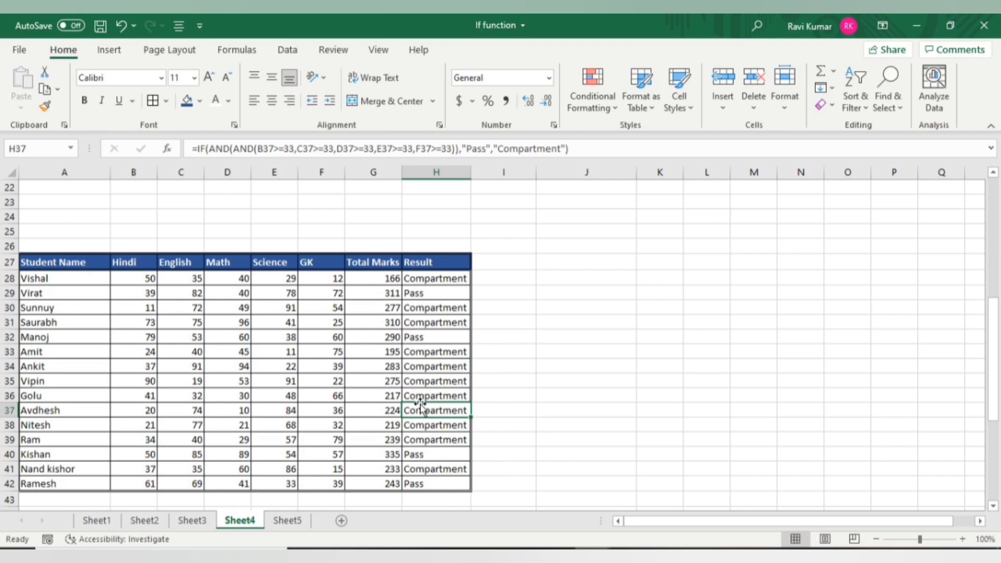
- Switch to Sheet3 and examine the seats, bookings and status in the Example 2 flight table
{"action": "key", "text": "ctrl+Page_Up"}
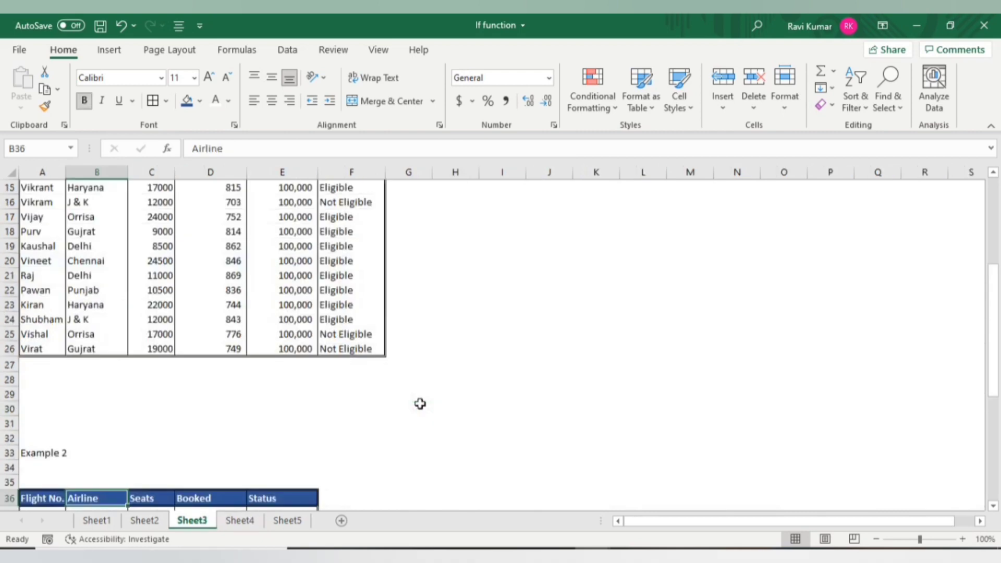
{"action": "scroll", "coordinate": [354, 426], "scroll_direction": "down", "scroll_amount": 1}
{"action": "key", "text": "Down"}
{"action": "key", "text": "Down"}
{"action": "key", "text": "Down"}
{"action": "key", "text": "Down"}
{"action": "key", "text": "Down"}
{"action": "key", "text": "Down"}
{"action": "key", "text": "Down"}
{"action": "key", "text": "Down"}
{"action": "key", "text": "Down"}
{"action": "key", "text": "Down"}
{"action": "key", "text": "Down"}
{"action": "key", "text": "Down"}
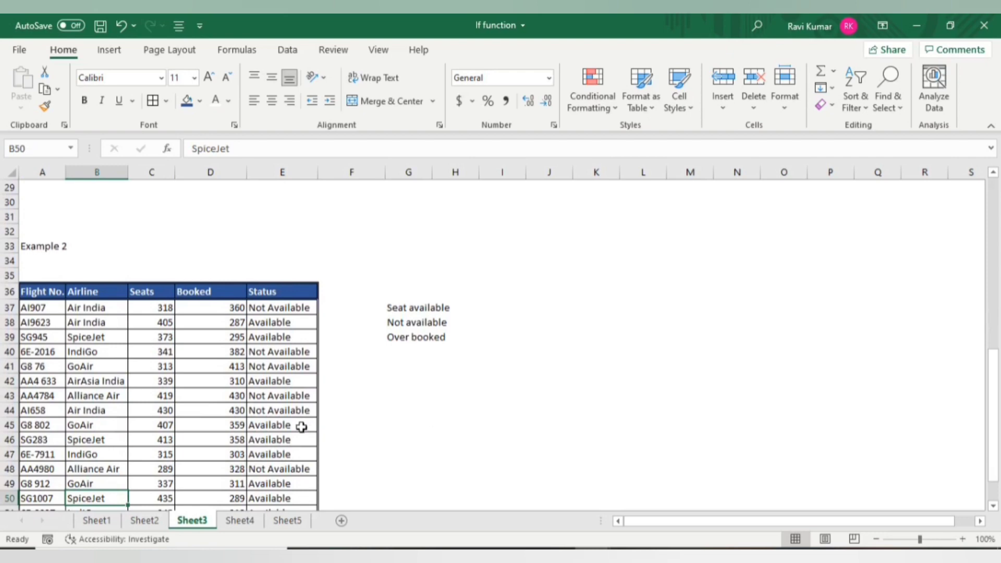
- Inspect the first flight's Status formula in E37 and the three status options listed in G37:G39
{"action": "key", "text": "Right"}
{"action": "key", "text": "Right"}
{"action": "key", "text": "Right"}
{"action": "key", "text": "ctrl+Up"}
{"action": "key", "text": "Down"}
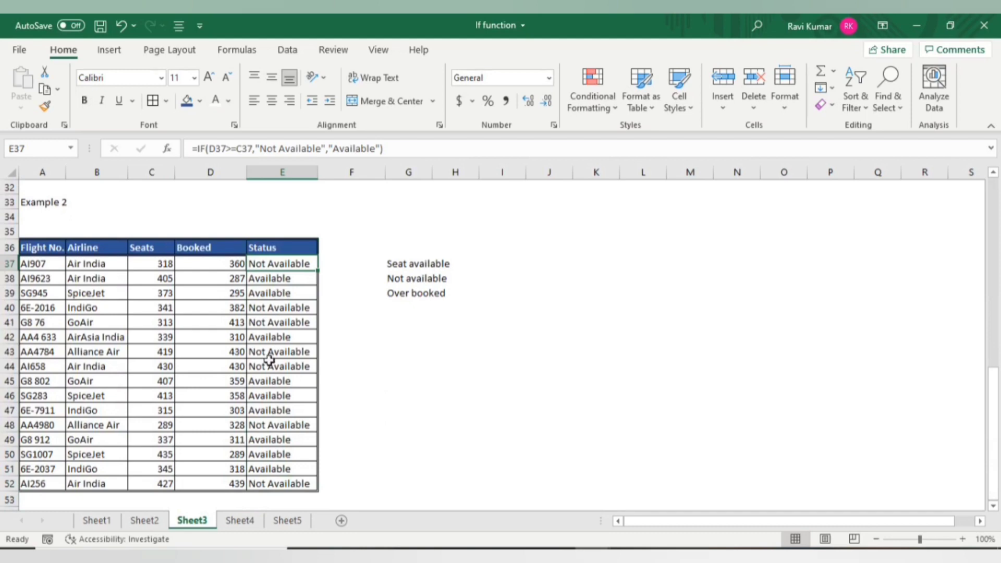
{"action": "left_click", "coordinate": [398, 267]}
{"action": "left_click", "coordinate": [395, 279]}
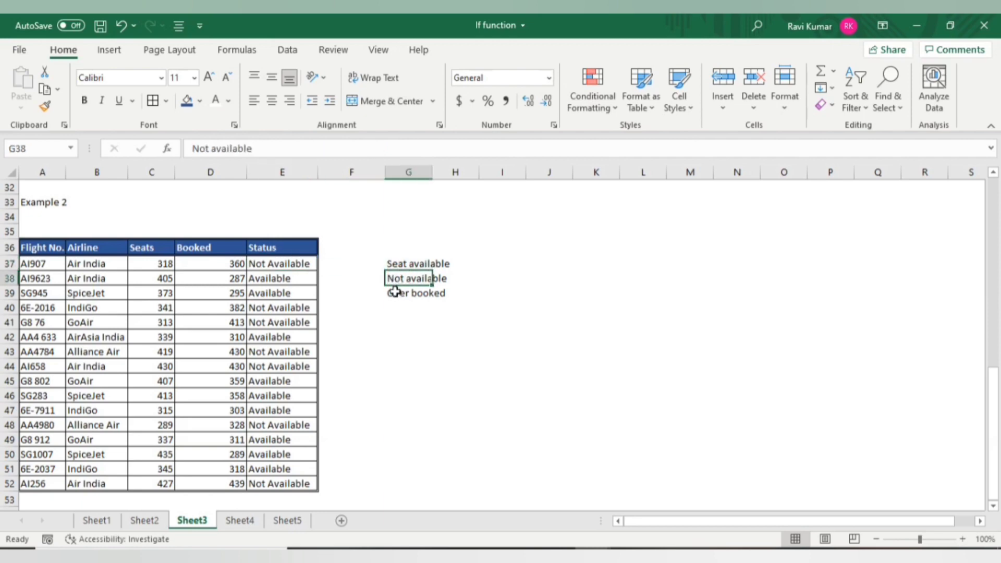
{"action": "left_click", "coordinate": [395, 292]}
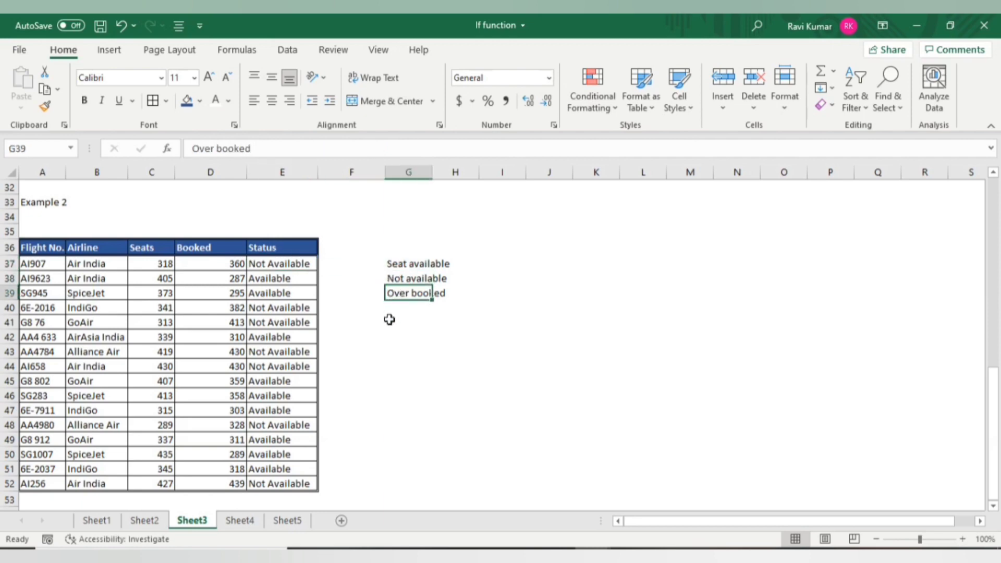
- Review the existing Status results from E37 down to E52 in the Example 2 flight table
{"action": "left_click", "coordinate": [275, 264]}
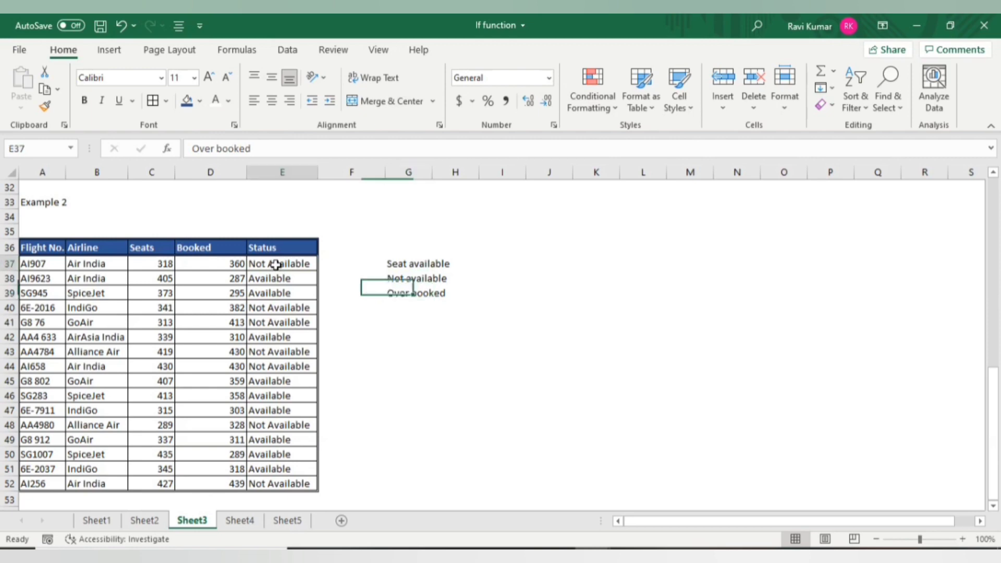
{"action": "key", "text": "ctrl+shift+Down"}
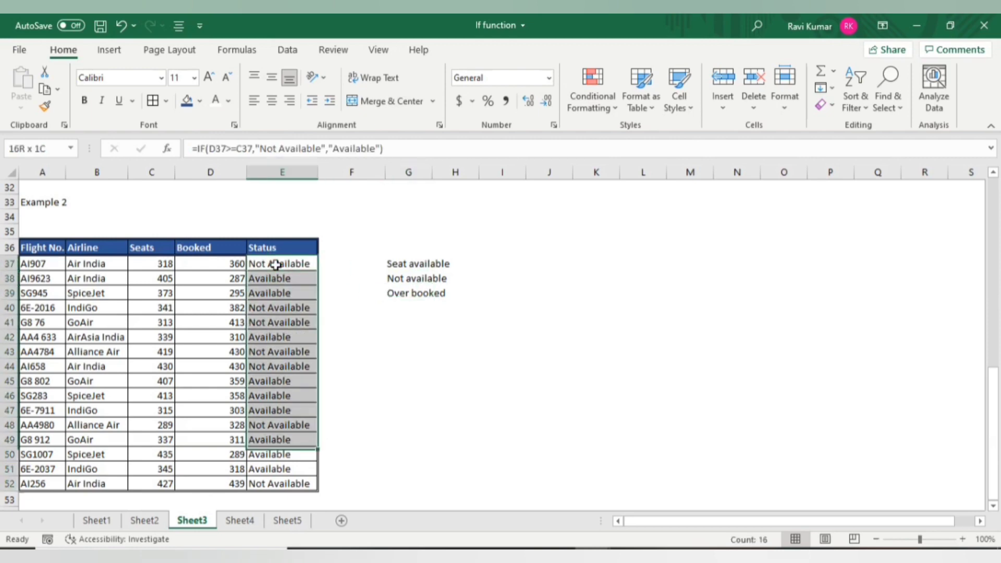
{"action": "key", "text": "Up"}
{"action": "key", "text": "Down"}
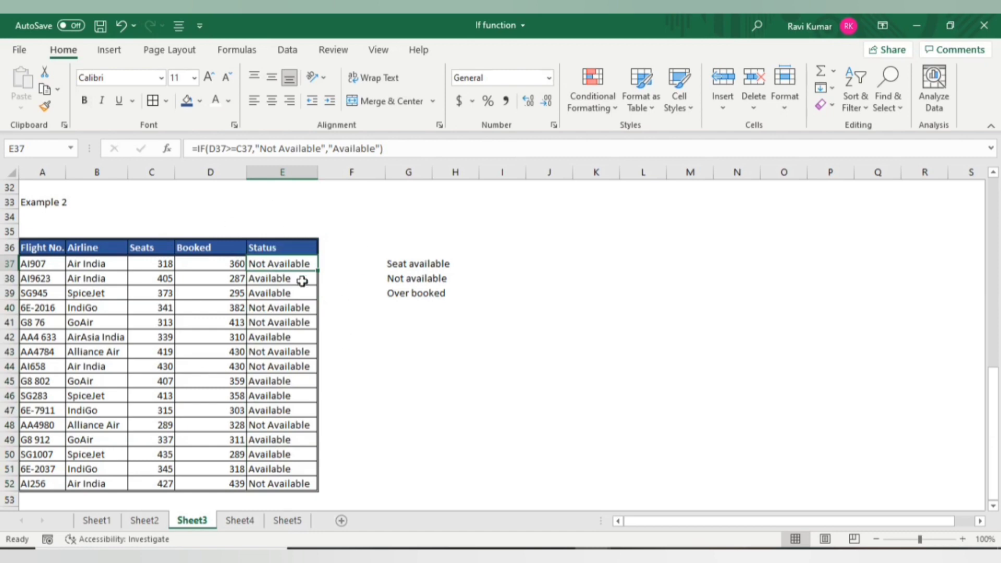
{"action": "left_click", "coordinate": [339, 276]}
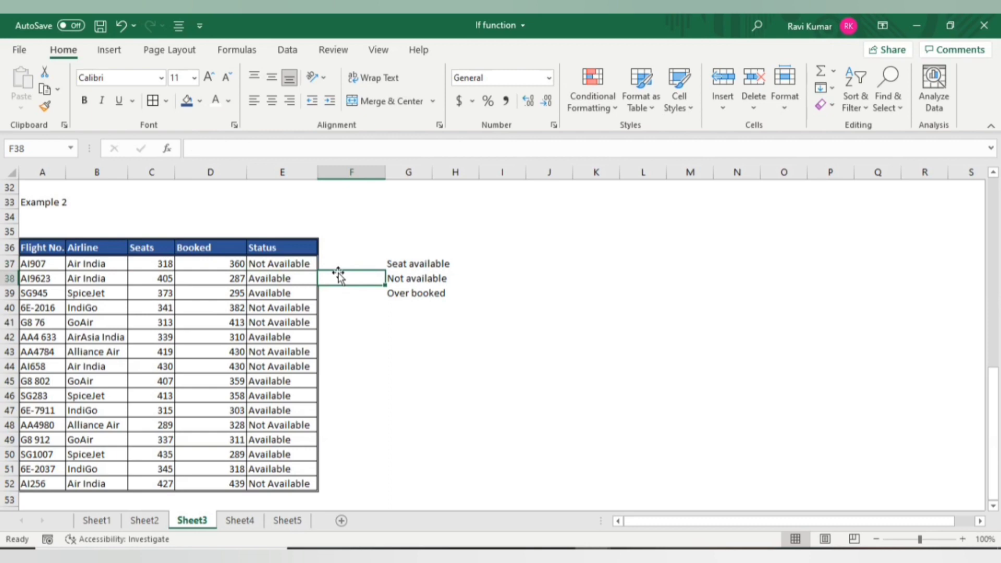